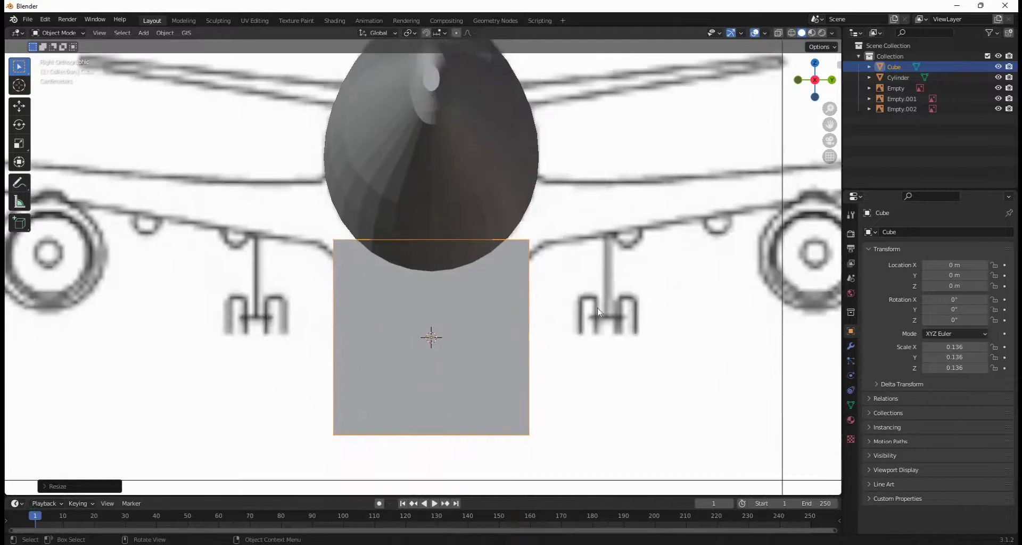
Scale the cube uniformly to about 0.099 to match the belly fairing's width in the front blueprint, and turn on X-ray.
key(s)
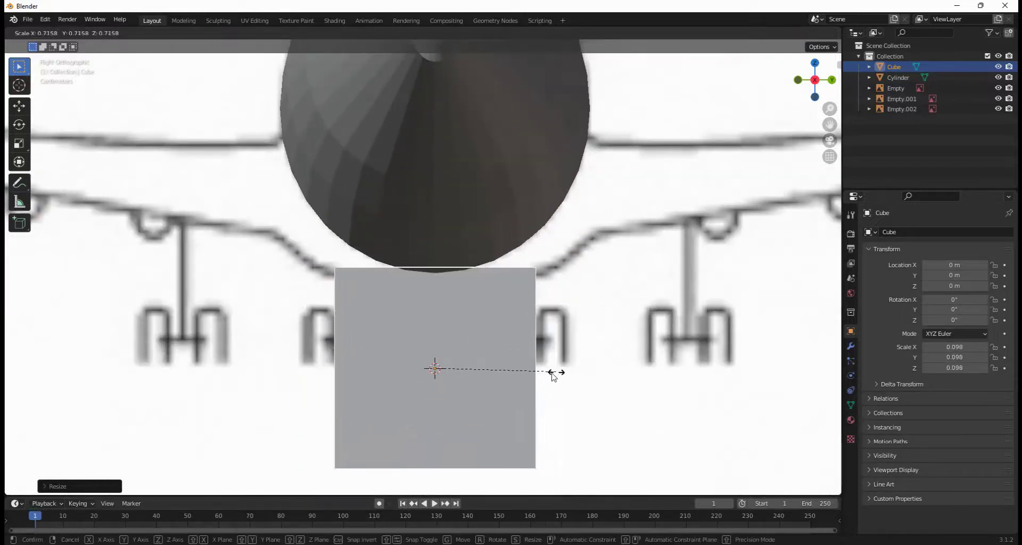
click(542, 352)
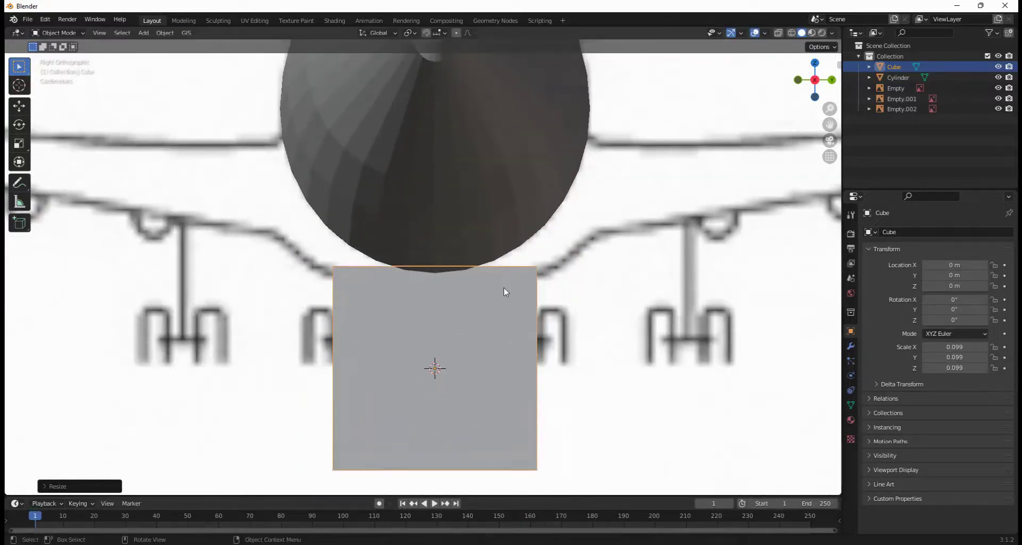
key(alt+z)
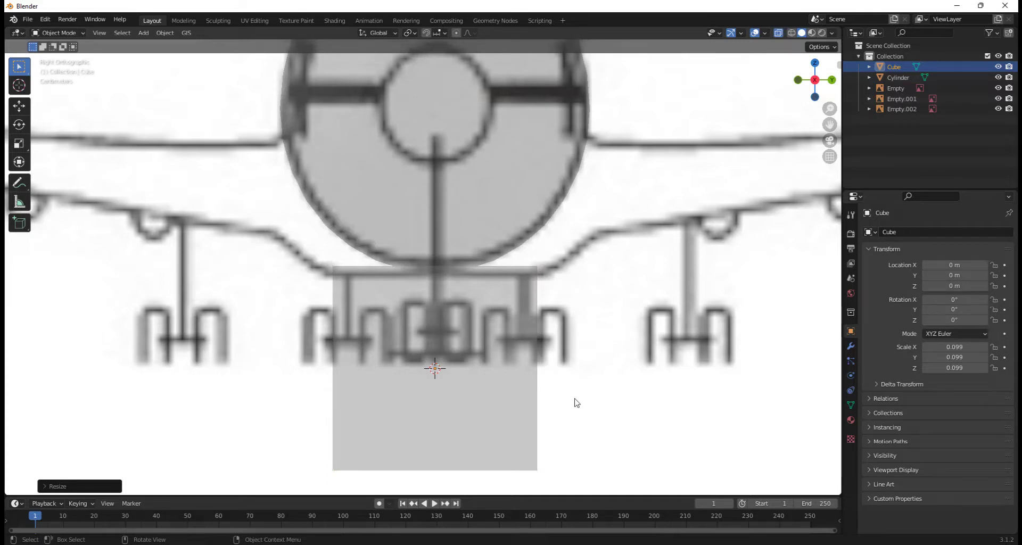
Raise the cube along Z to about 0.1876 m so its underside meets the fuselage's belly line in the front blueprint.
click(469, 349)
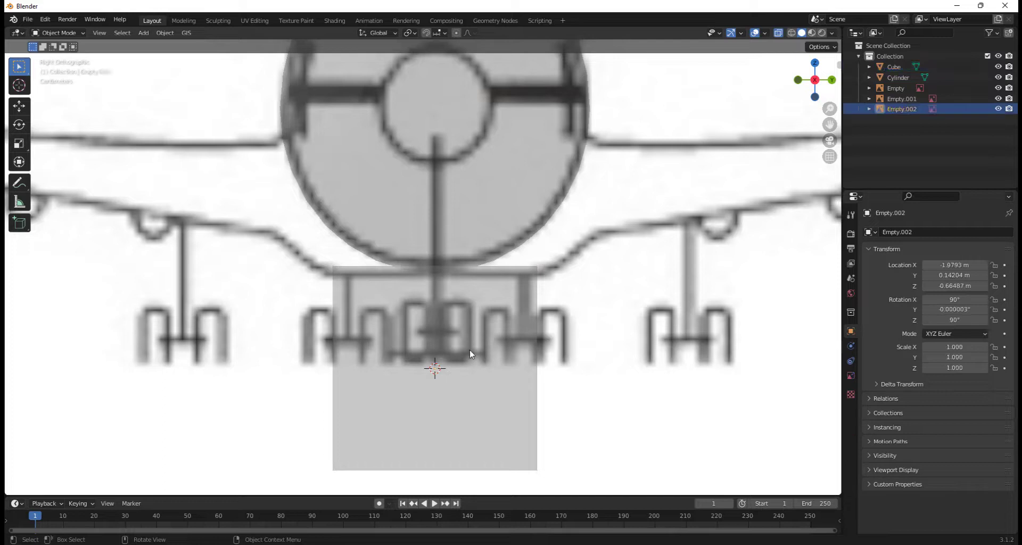
click(523, 341)
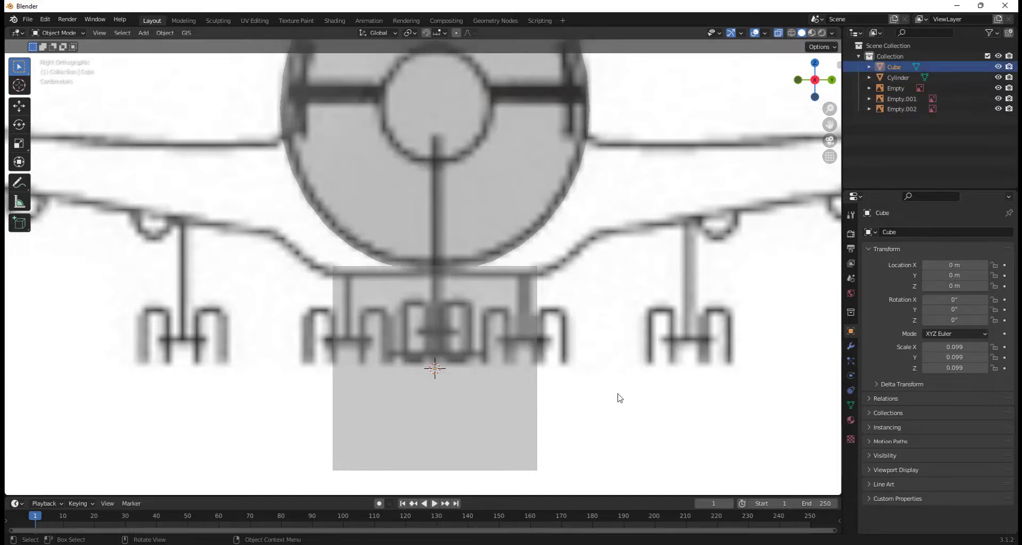
key(g)
key(z)
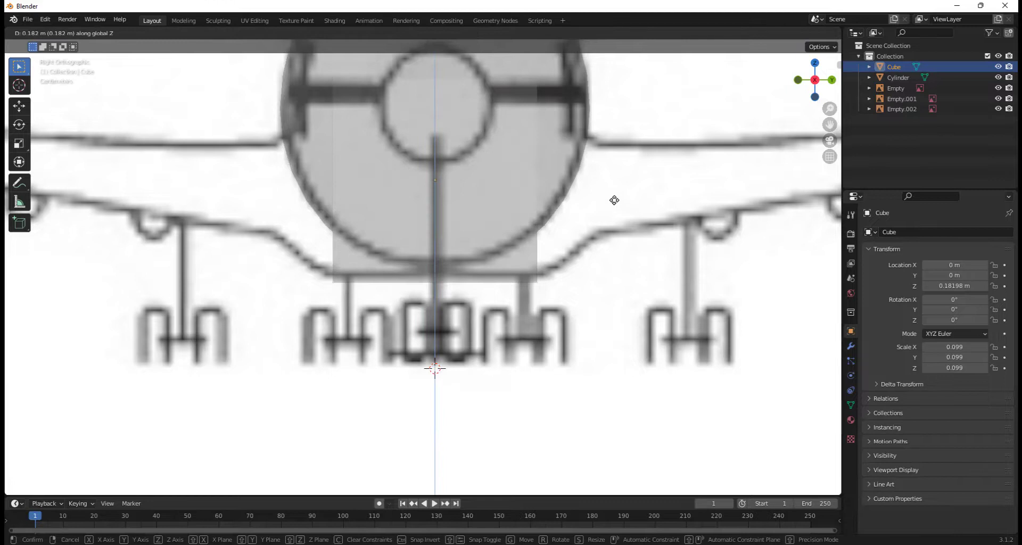
click(614, 199)
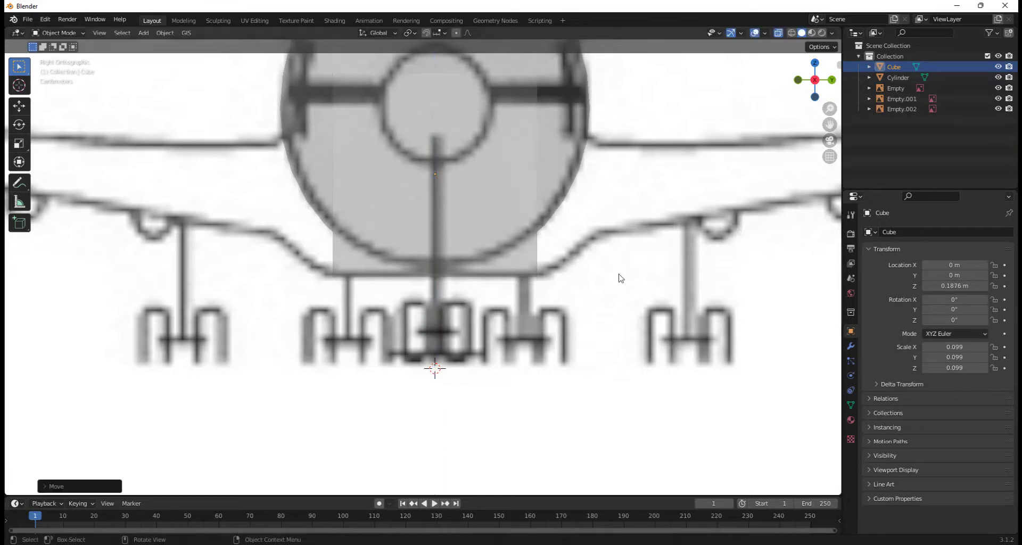
key(s)
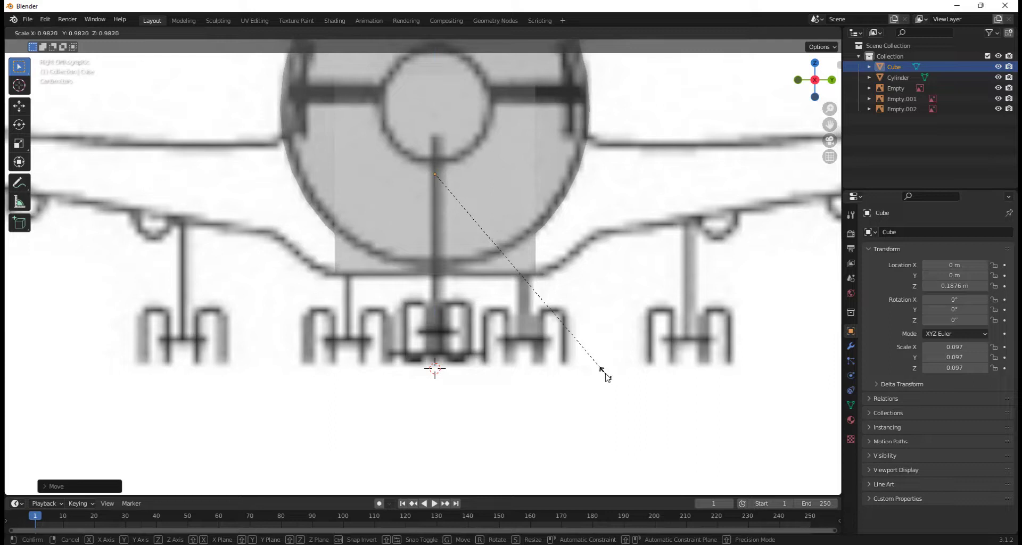
right_click(605, 375)
Turn off X-ray, enter Edit Mode on the cube and select its side face in face selection mode.
middle_drag(327, 279, 403, 281)
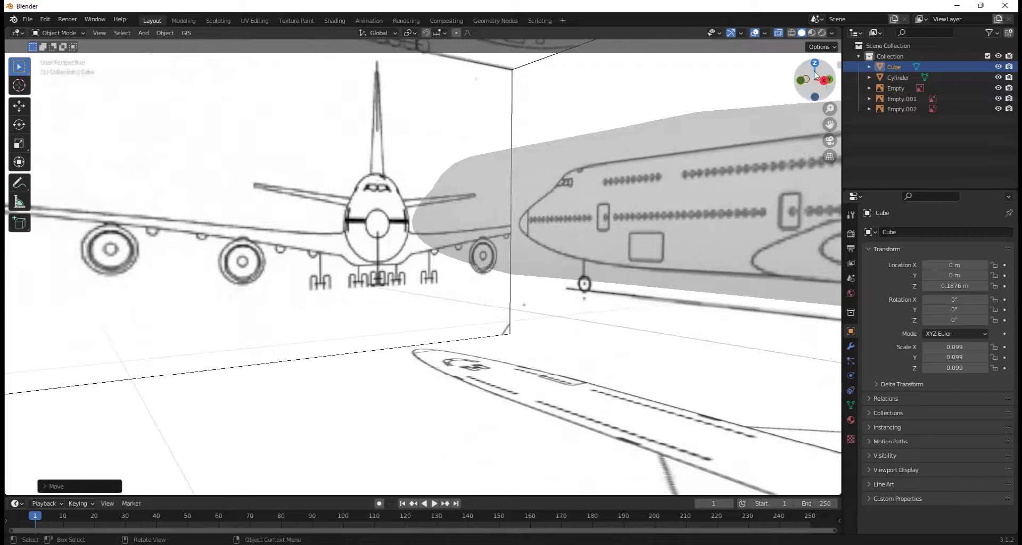
click(821, 82)
scroll(520, 223, up, 8)
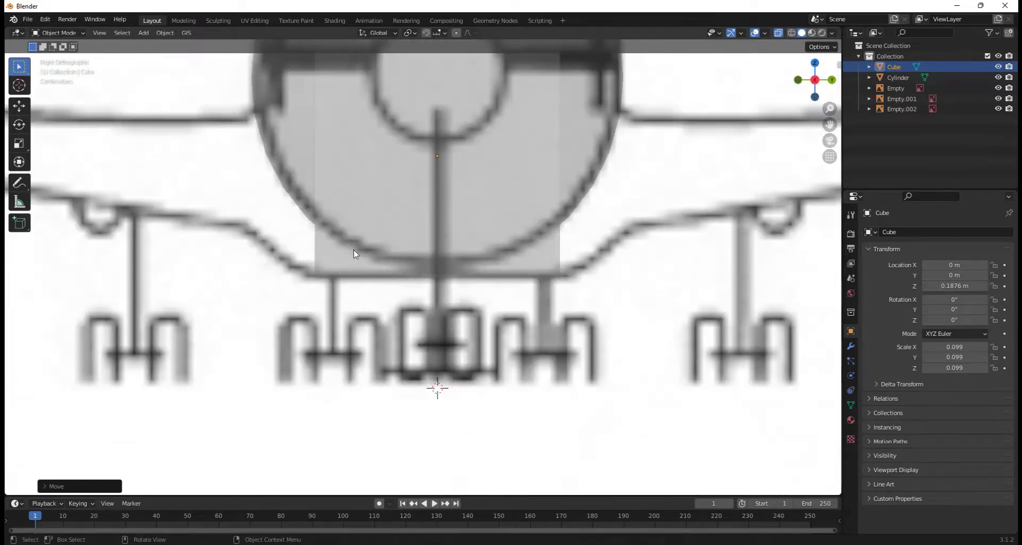
middle_drag(353, 250, 376, 254)
scroll(383, 257, down, 6)
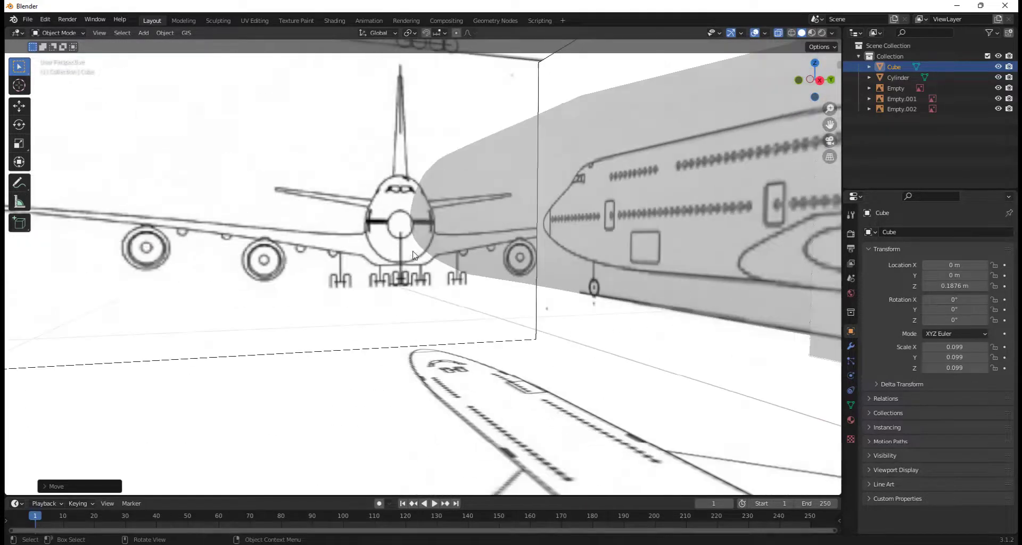
middle_drag(402, 255, 403, 257)
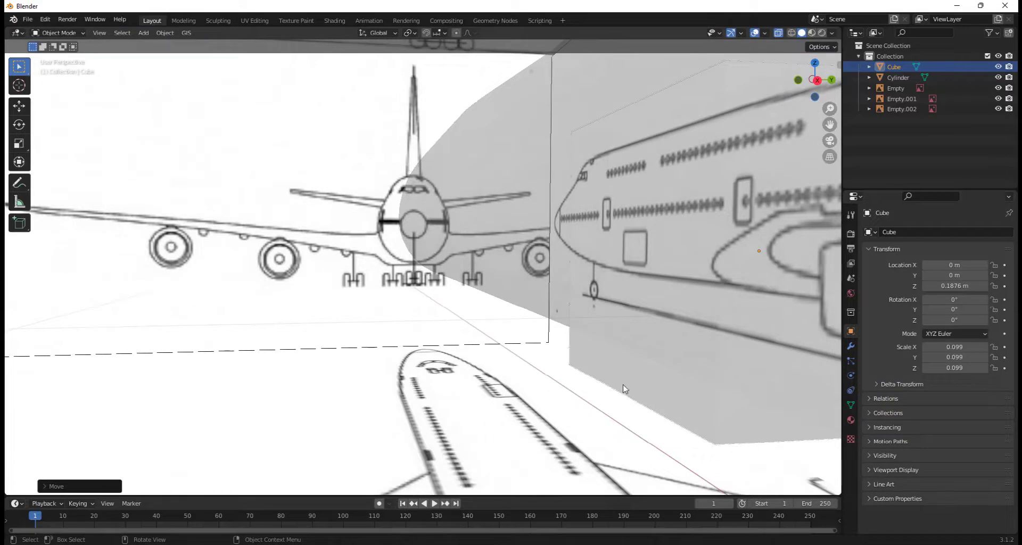
click(614, 355)
key(alt+z)
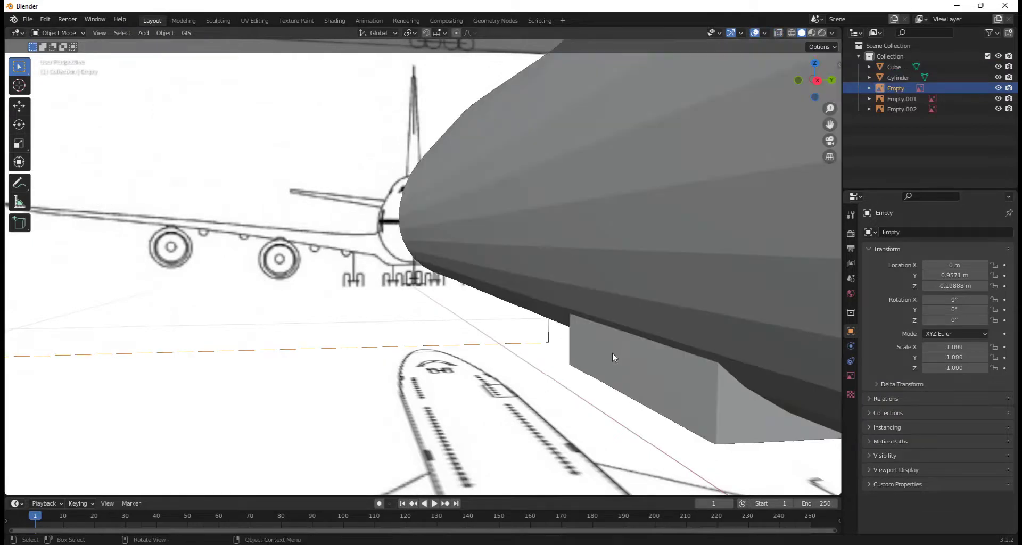
click(615, 363)
key(Tab)
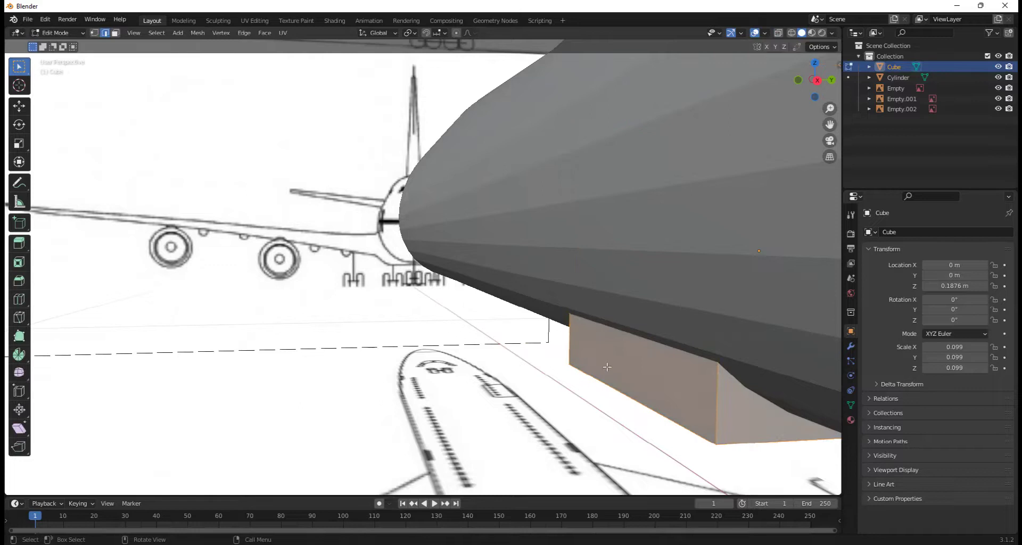
scroll(607, 367, down, 5)
scroll(509, 314, up, 5)
key(3)
click(616, 370)
In the right orthographic view, extrude the cube's selected side face outward to the wing root.
scroll(617, 371, down, 6)
middle_drag(618, 371, 596, 371)
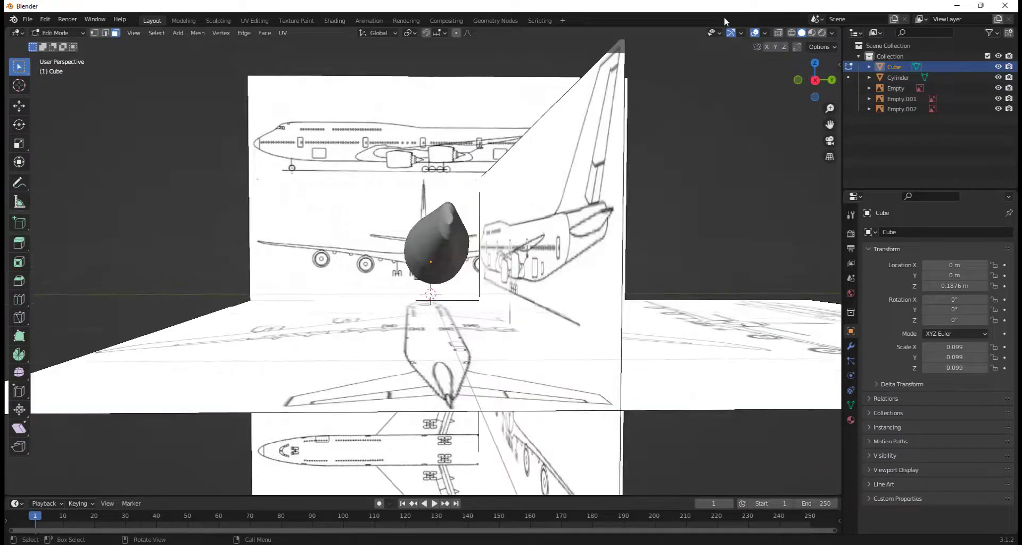
click(816, 80)
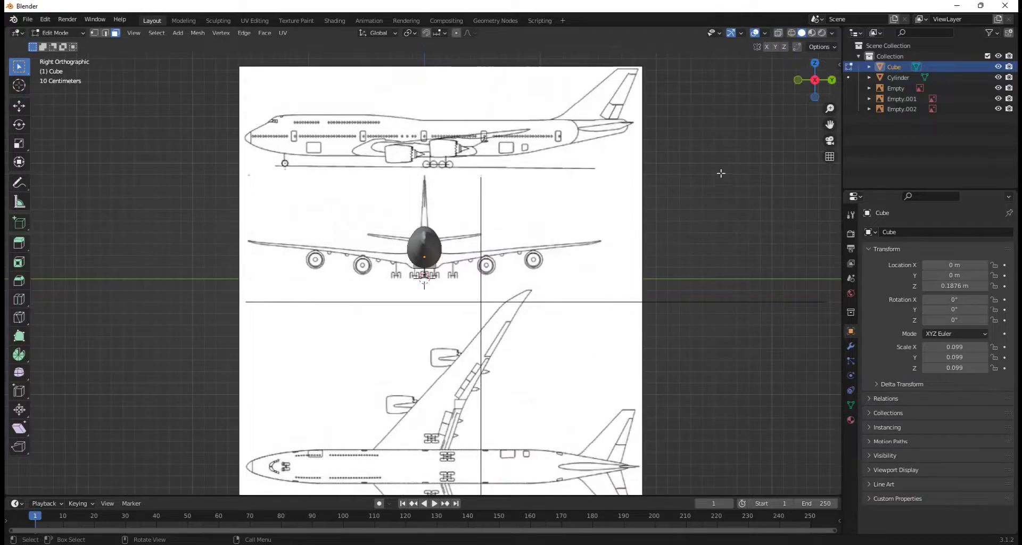
scroll(381, 233, up, 3)
scroll(379, 250, up, 4)
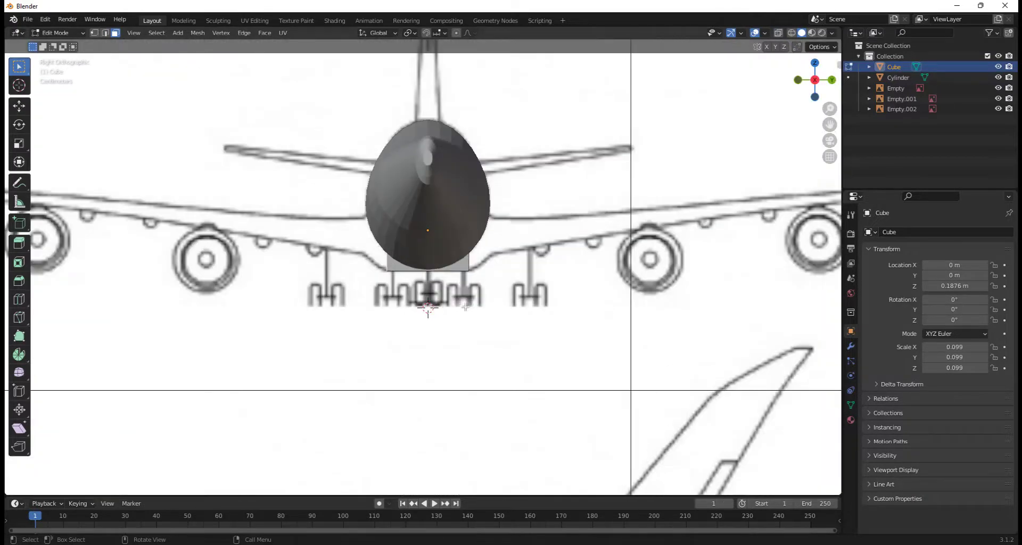
scroll(533, 383, up, 2)
key(e)
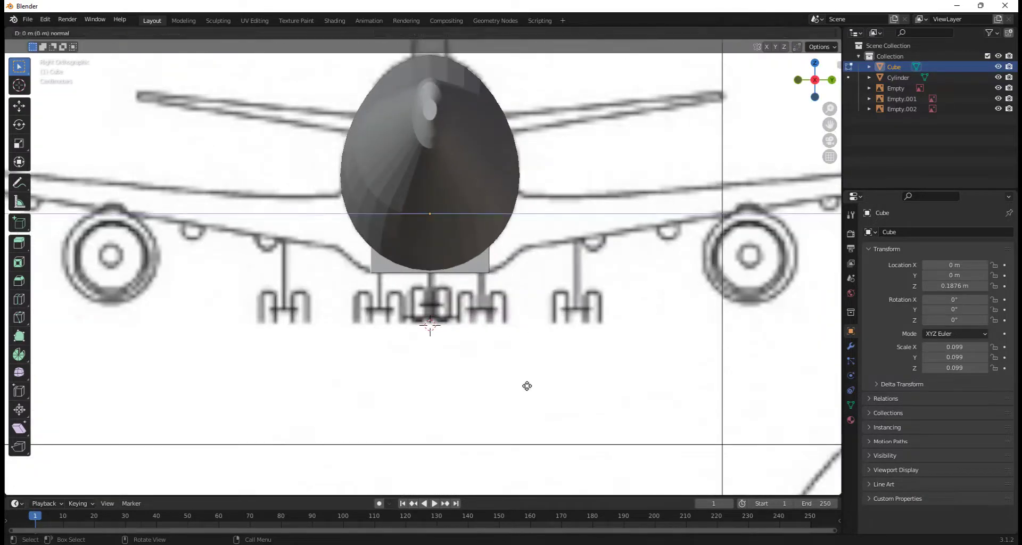
click(496, 386)
Shrink the extruded face to the wing root's thickness and lower it about 0.02 m along Z onto the blueprint.
key(s)
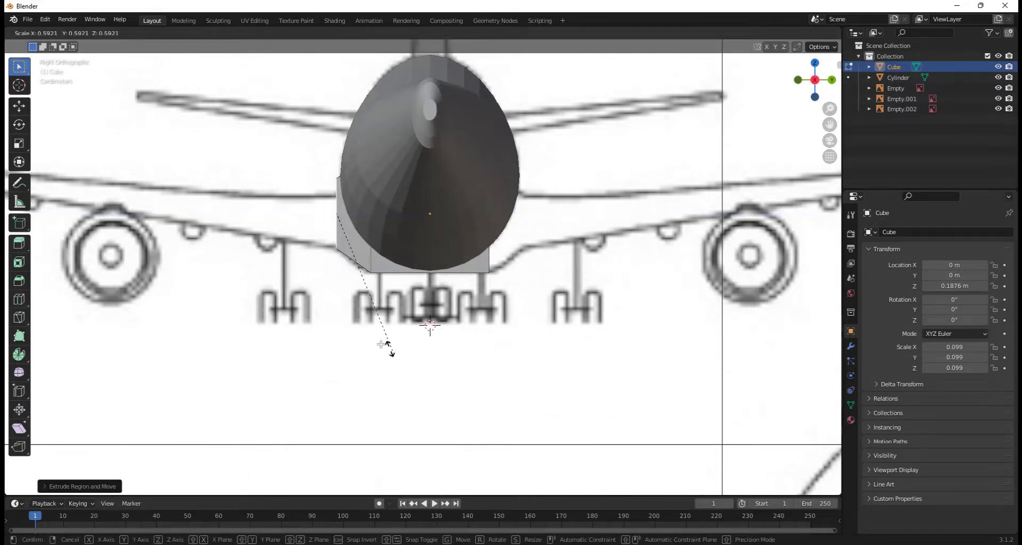
click(356, 320)
key(g)
key(z)
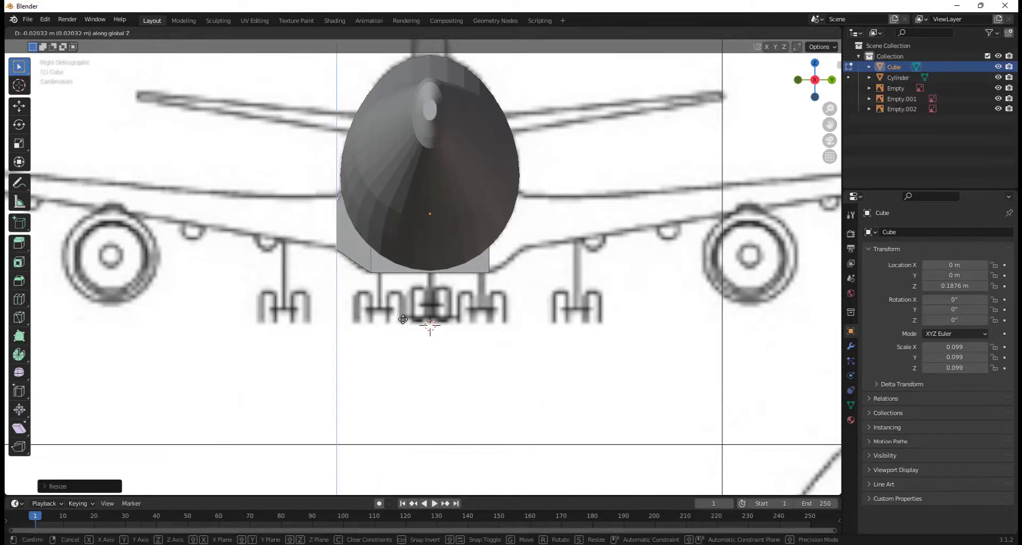
click(401, 320)
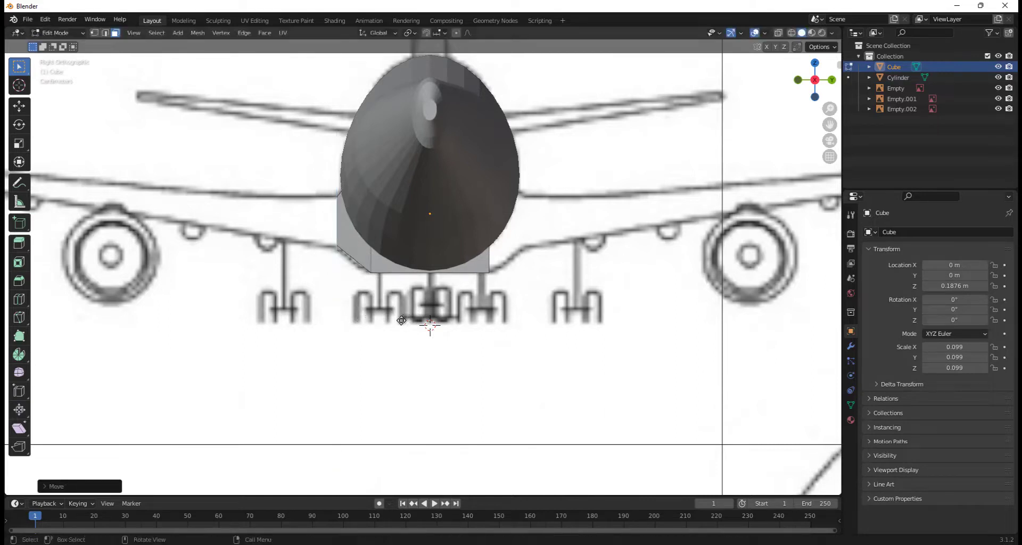
Extrude the wing-root face out to the blueprint's wingtip and shift the end face slightly farther outward.
scroll(401, 321, down, 2)
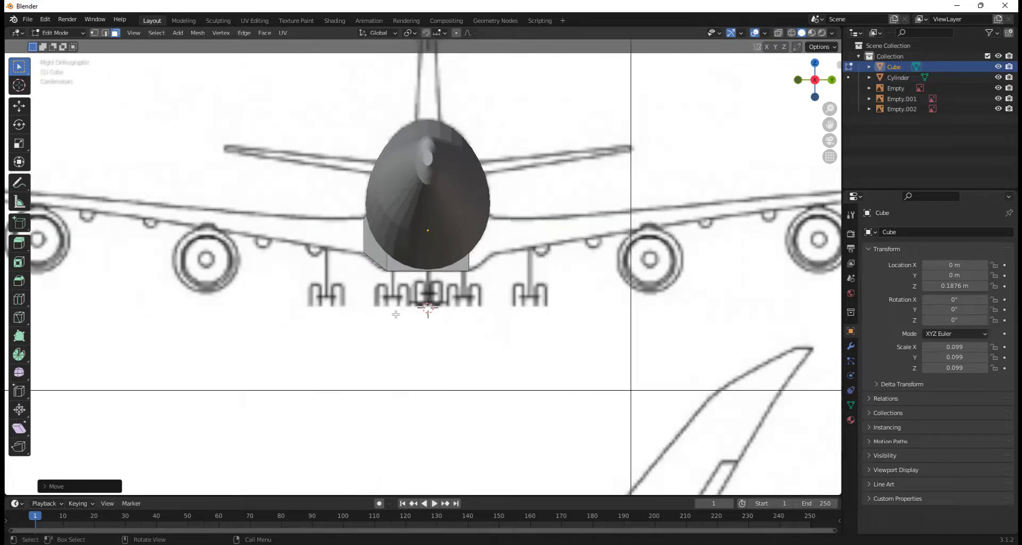
scroll(427, 306, down, 2)
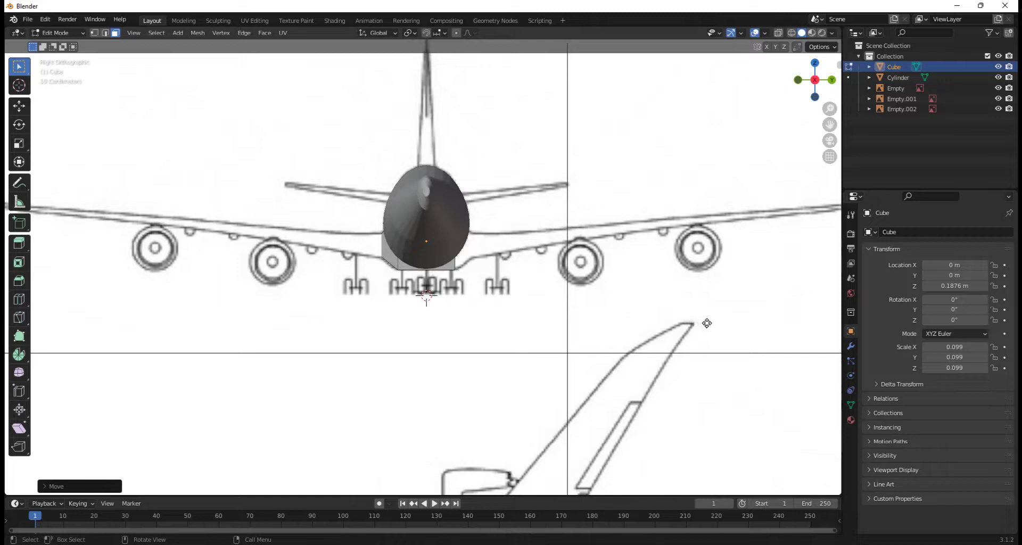
key(e)
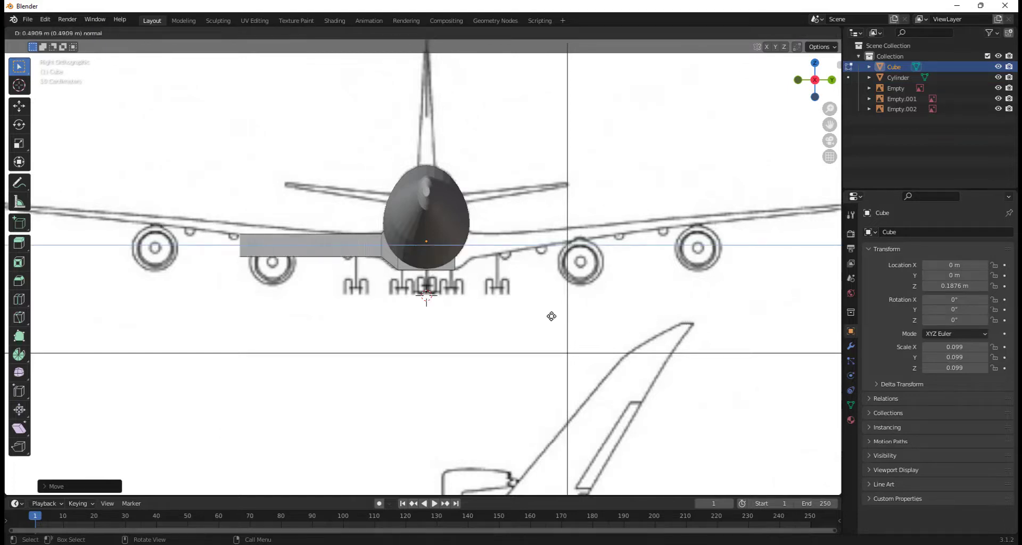
click(315, 313)
scroll(312, 312, down, 3)
scroll(268, 318, up, 8)
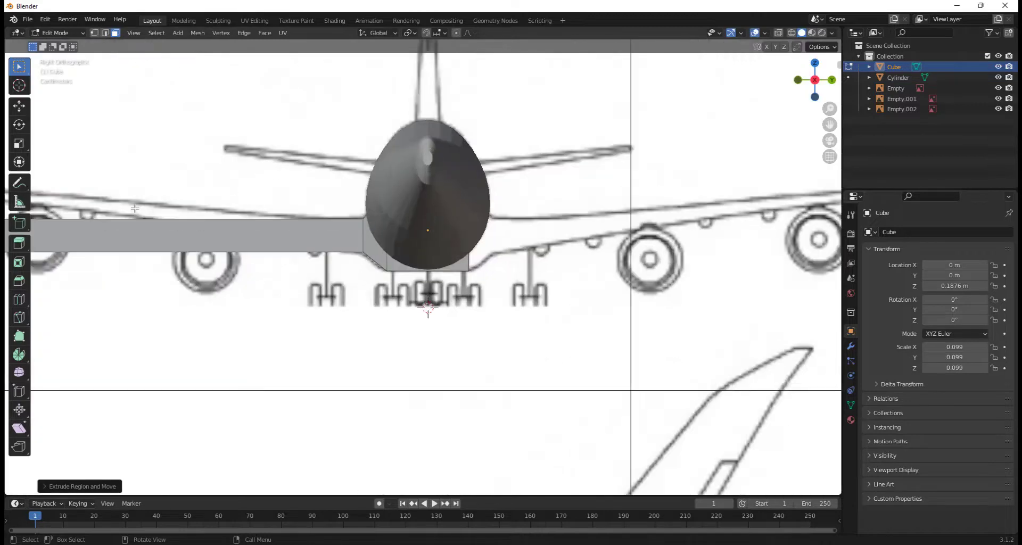
shift+middle_drag(384, 275, 459, 284)
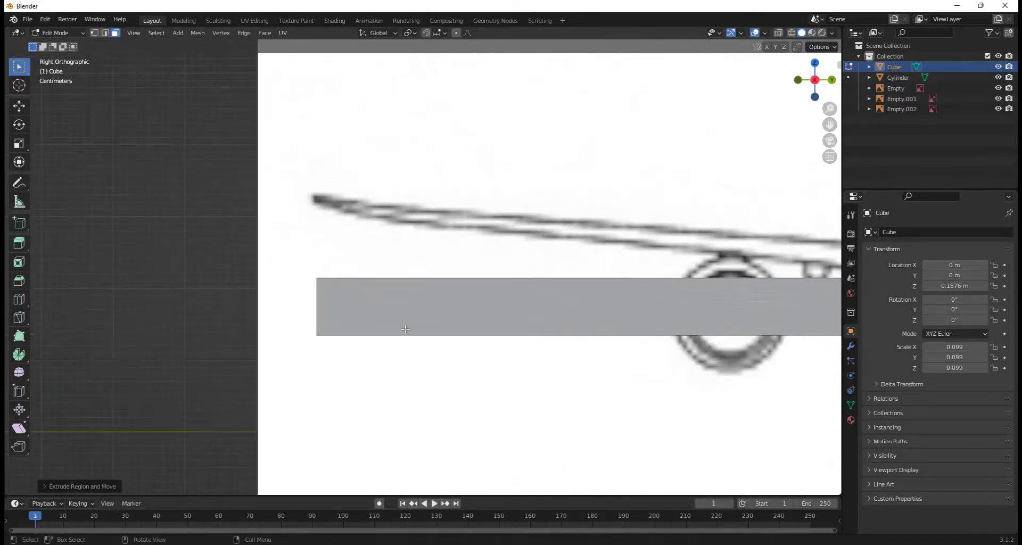
key(g)
key(x)
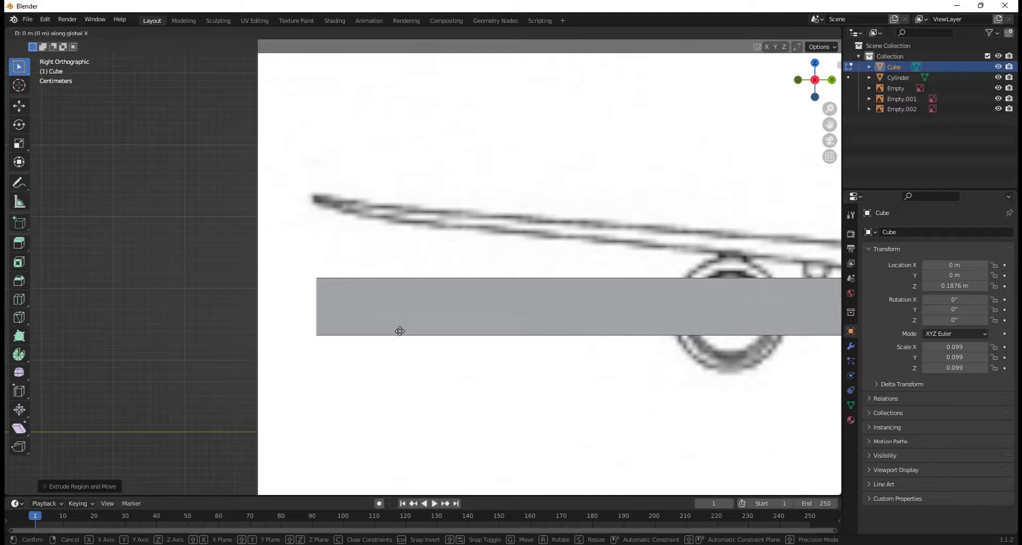
click(399, 331)
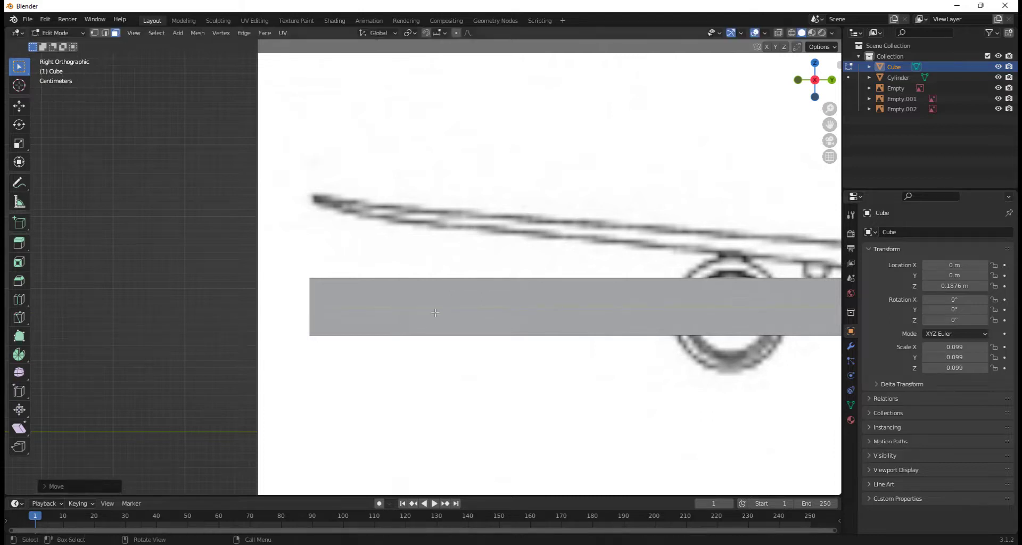
Scale the wingtip face along Z to about 0.09 so the wing tapers to a thin tip.
scroll(435, 313, down, 6)
scroll(544, 336, up, 9)
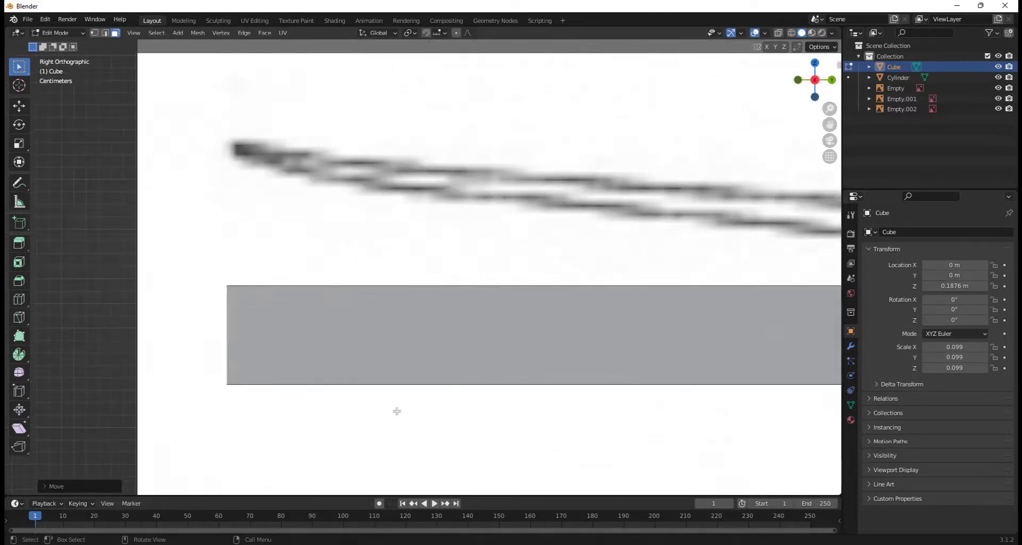
key(s)
key(z)
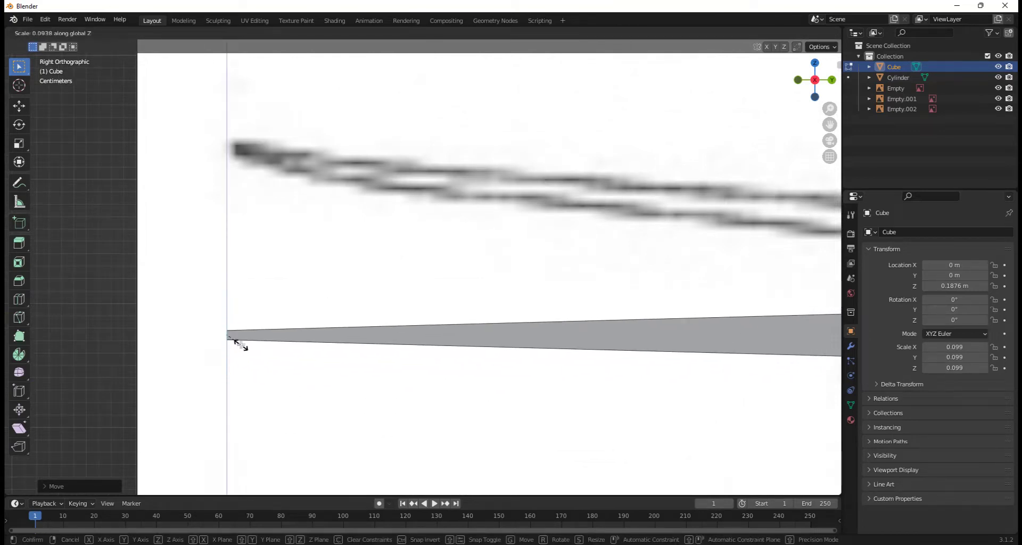
click(236, 346)
Raise the wingtip face along Z to the blueprint's tip and nudge it slightly inward to align with the drawing.
key(g)
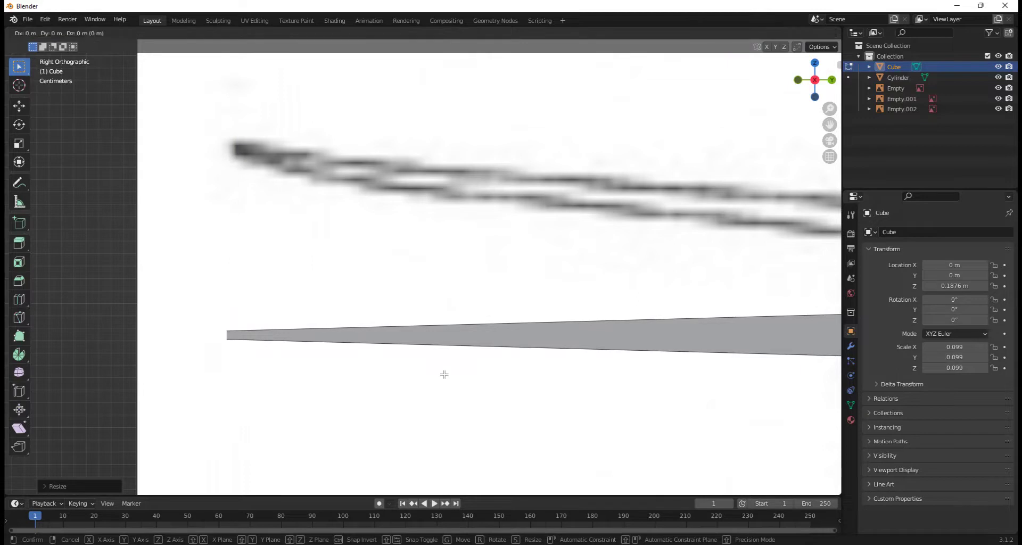
key(z)
click(425, 190)
key(g)
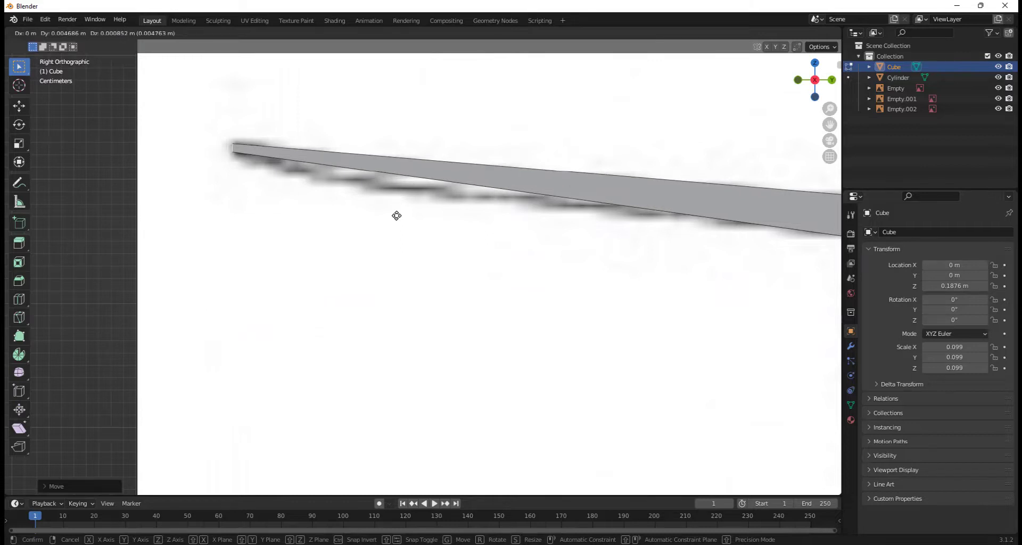
click(396, 216)
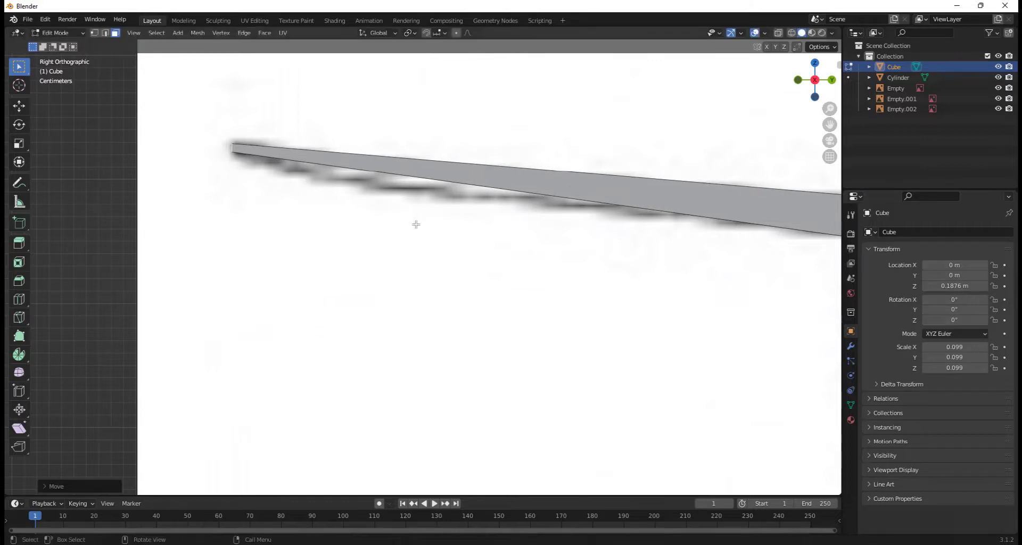
Turn on X-ray to show the whole wing over the front blueprint.
scroll(415, 234, down, 6)
scroll(423, 242, up, 8)
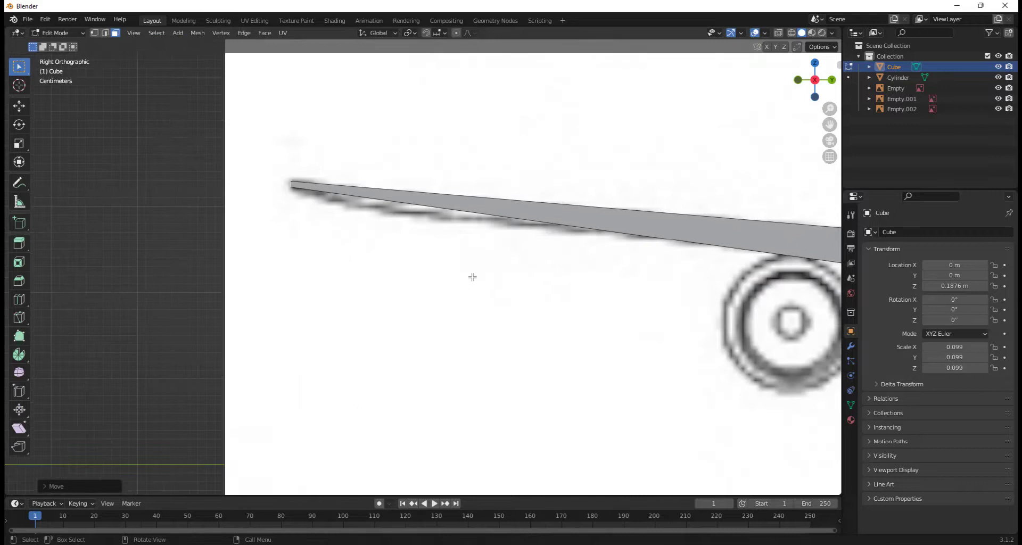
scroll(409, 220, down, 5)
shift+middle_drag(589, 289, 196, 264)
key(alt+z)
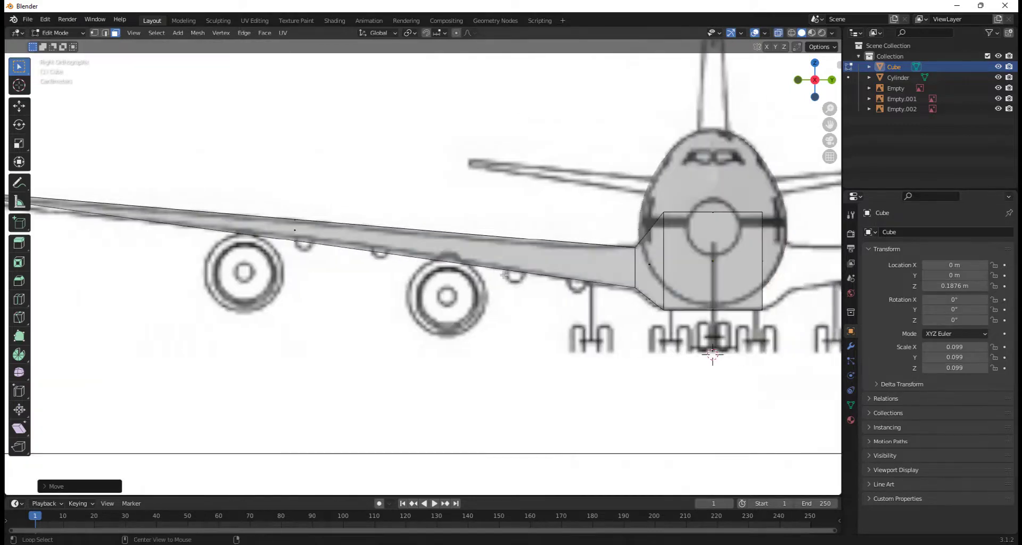
Add a loop cut across the wing and slide it to just inboard of the inner engine.
scroll(572, 309, up, 4)
scroll(572, 302, down, 5)
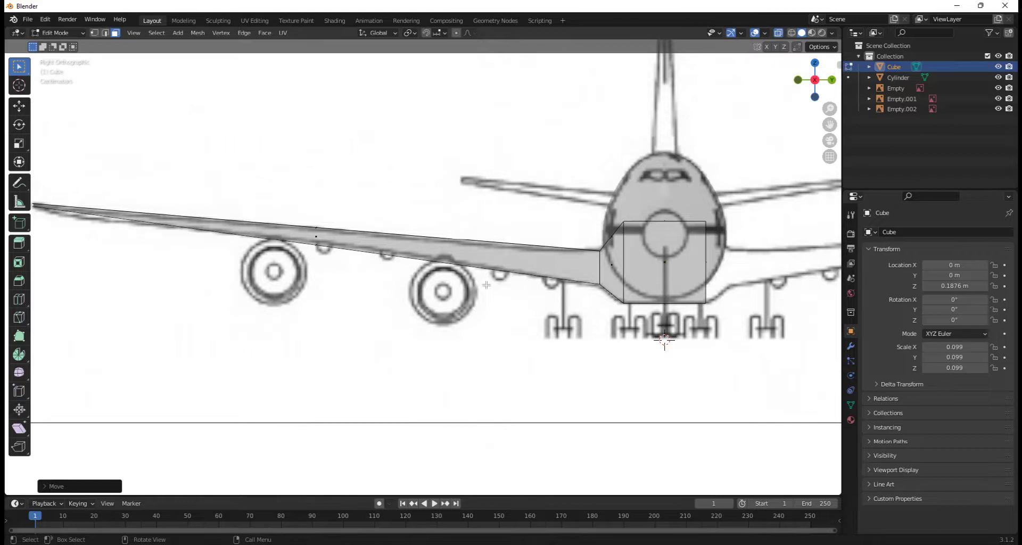
scroll(486, 285, up, 4)
scroll(489, 255, up, 2)
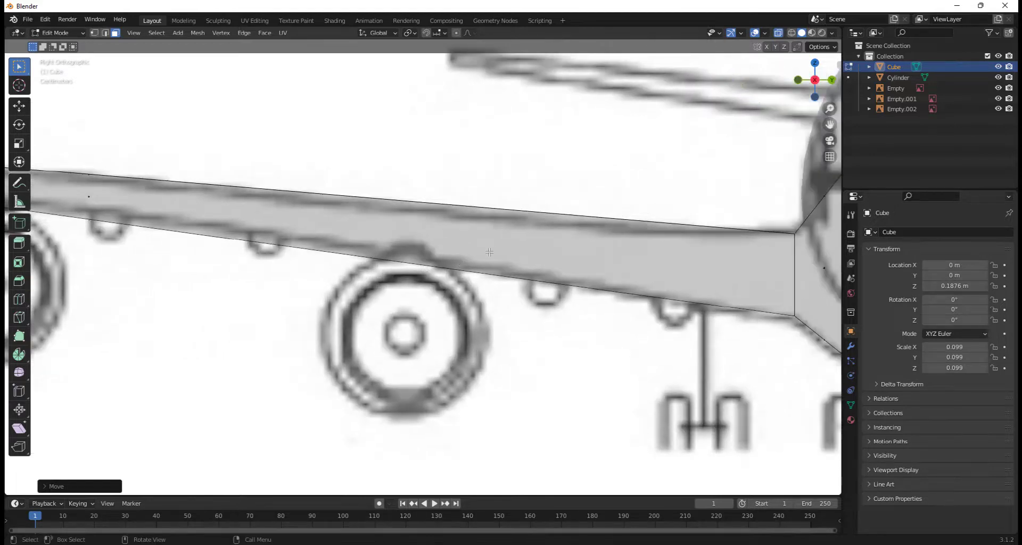
key(ctrl+r)
click(94, 202)
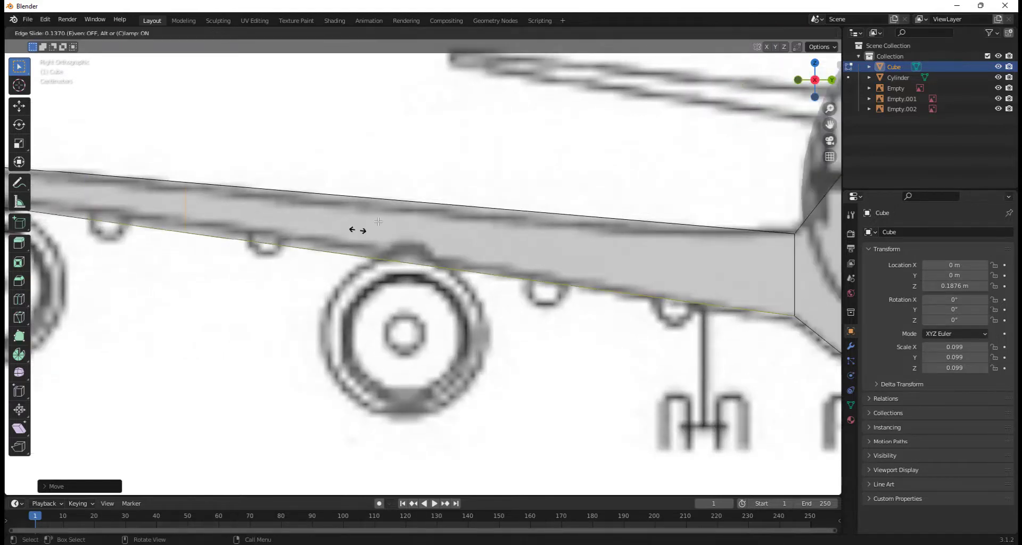
click(481, 228)
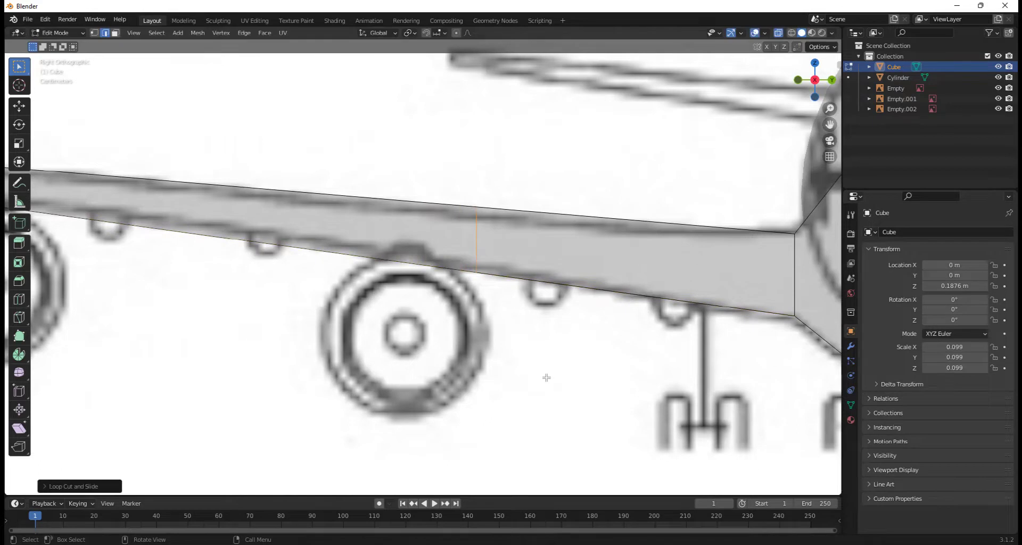
Scale the new wing loop and lower it along Z to match the blueprint's wing outline.
key(s)
click(511, 357)
key(g)
key(z)
click(511, 357)
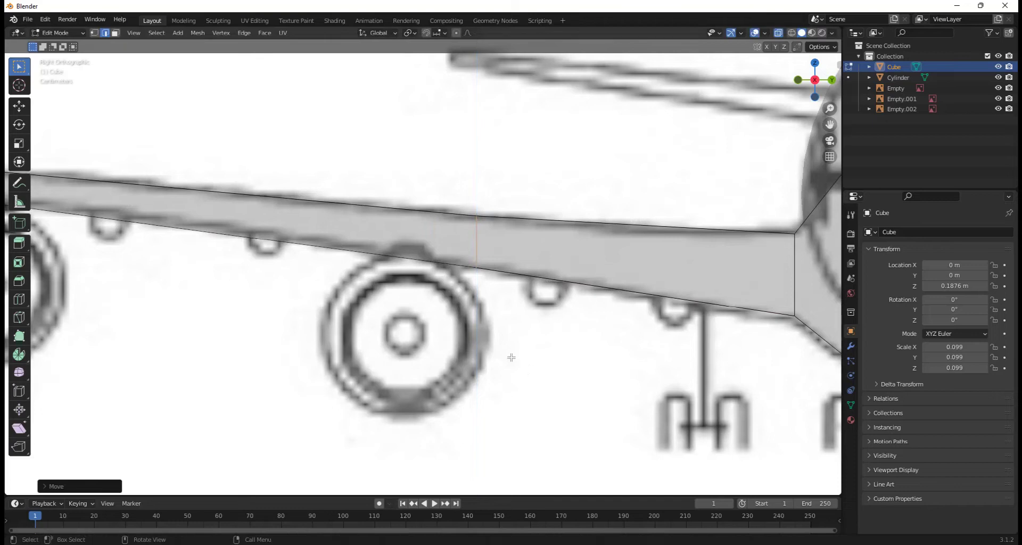
Add a loop cut between the two engines, then scale and move it along Z to fit the blueprint's wing.
scroll(508, 356, down, 3)
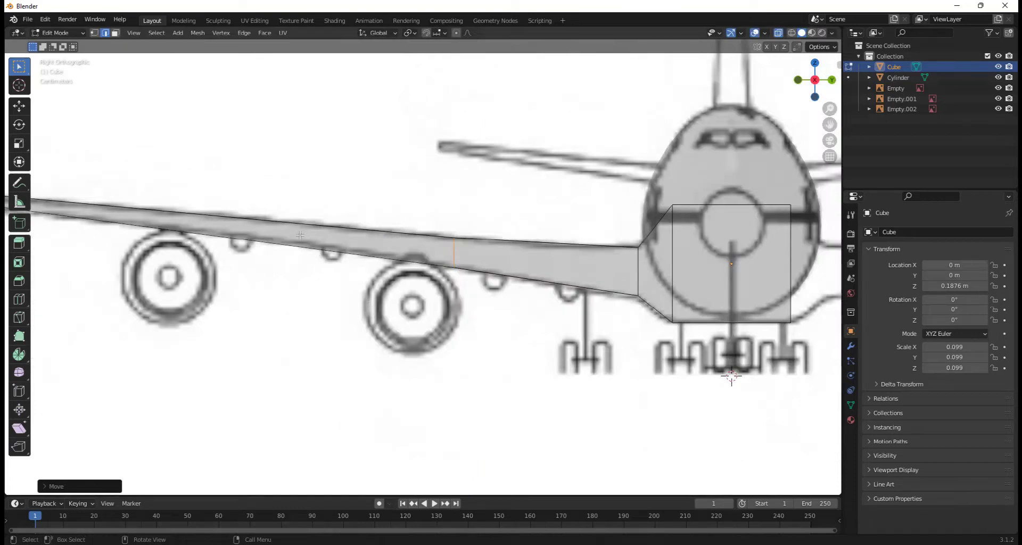
key(ctrl+r)
click(154, 212)
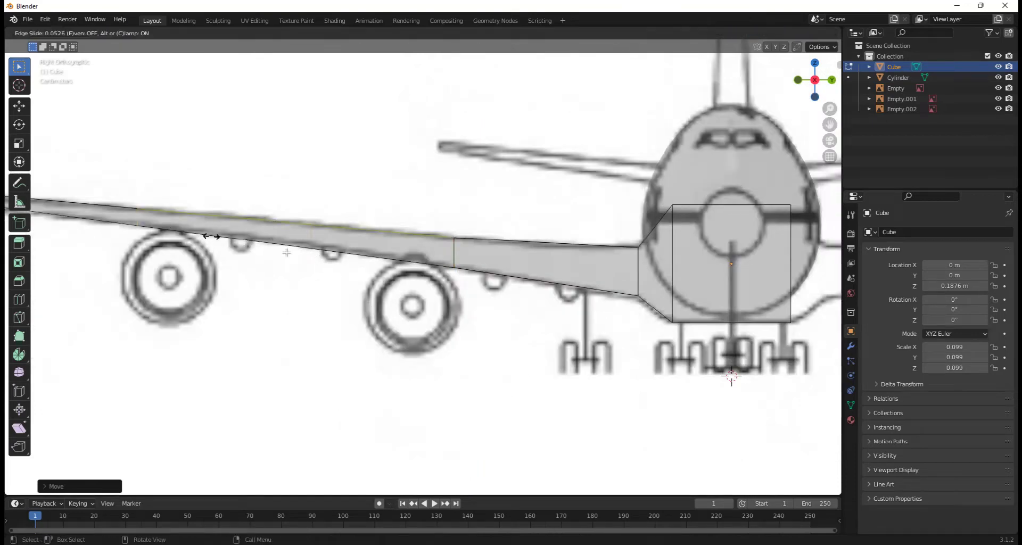
click(355, 261)
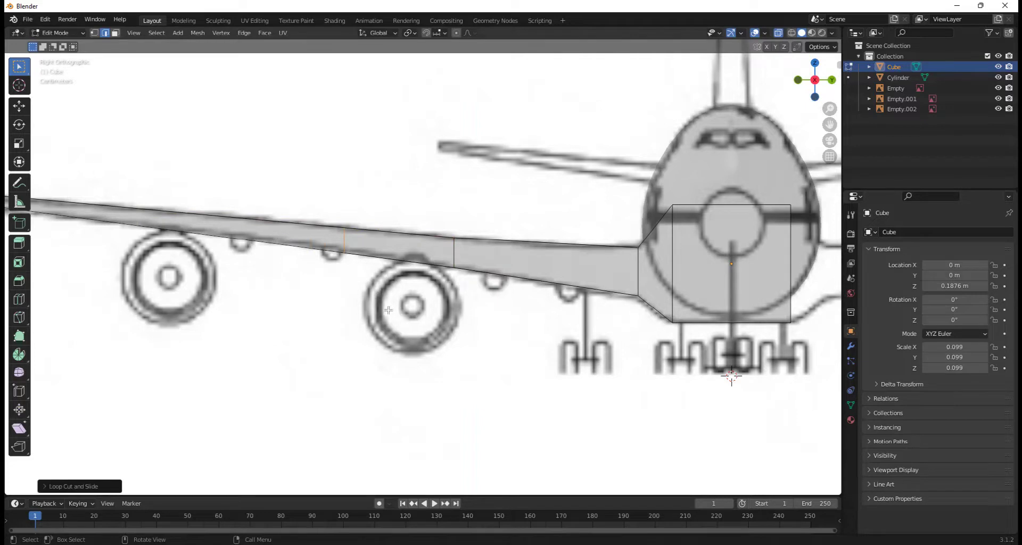
key(s)
click(363, 277)
key(g)
key(z)
click(377, 307)
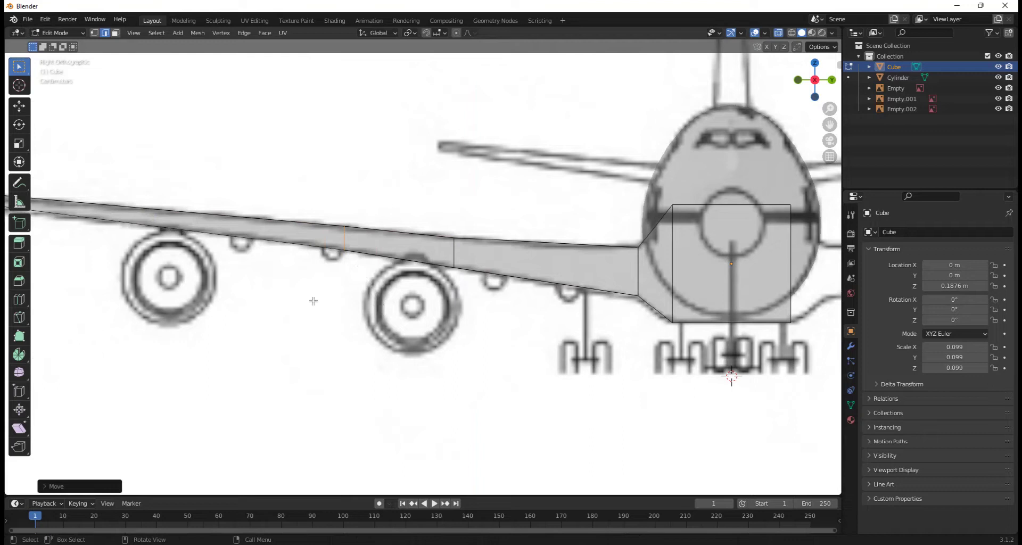
Add a loop cut to the outer wing and slide it to just outboard of the outer engine.
scroll(276, 244, down, 3)
scroll(274, 243, up, 5)
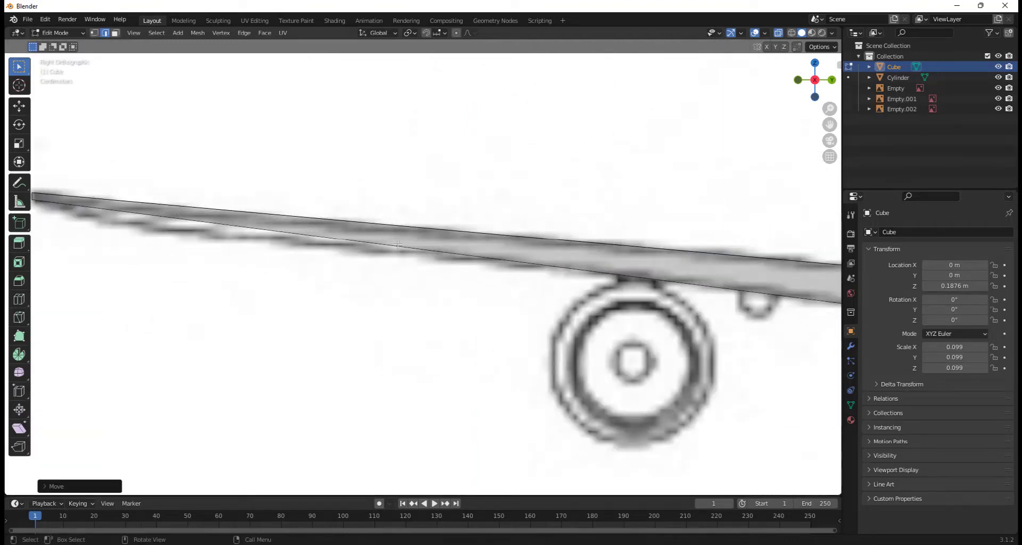
key(ctrl+r)
click(488, 239)
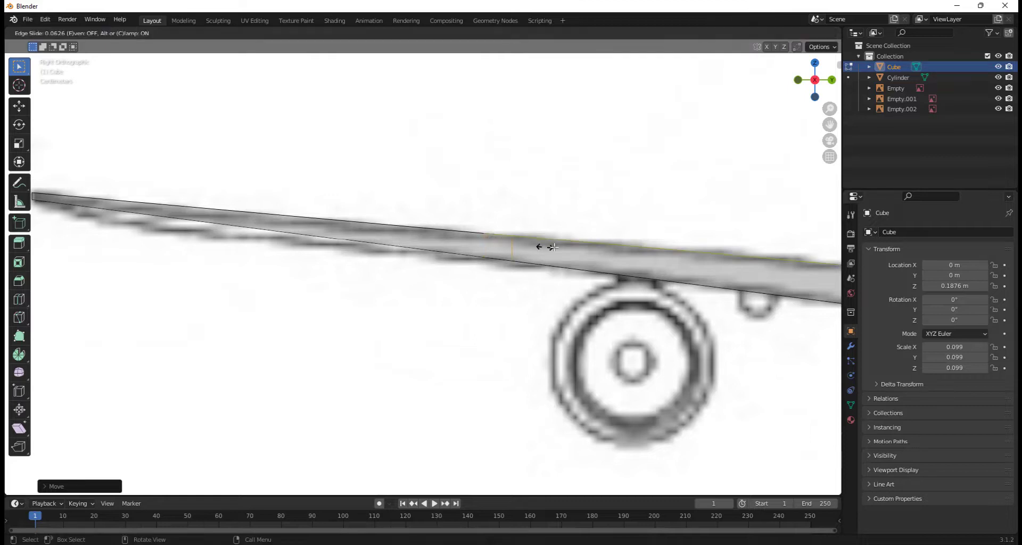
click(549, 247)
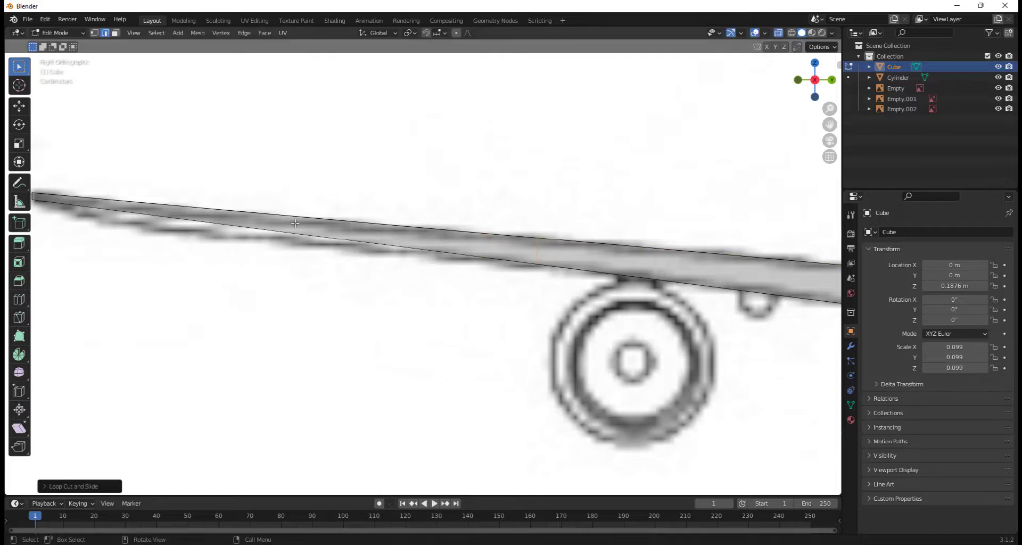
Add another loop cut farther outboard and lower it about 0.004 m along Z onto the drawn wing.
key(g)
key(g)
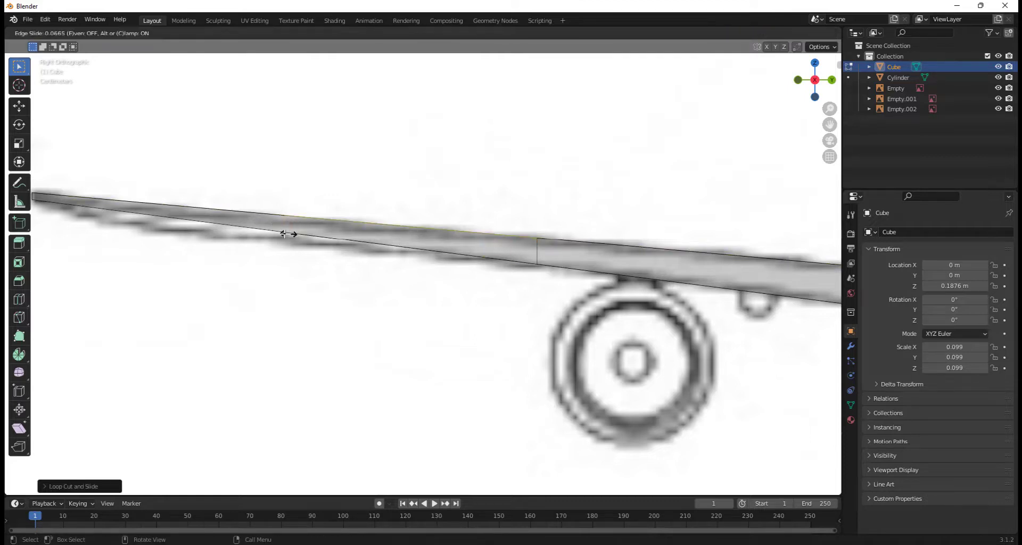
click(399, 248)
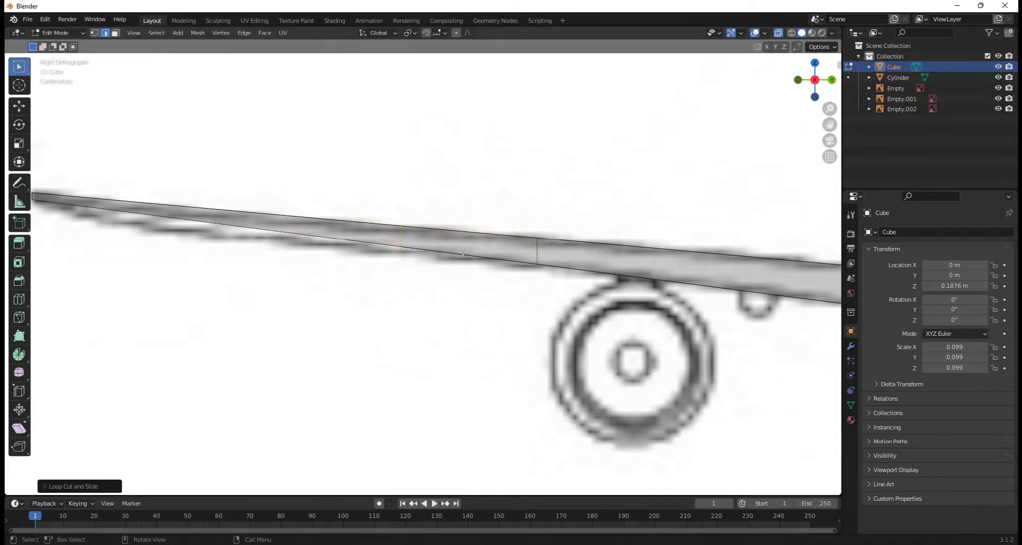
key(g)
key(z)
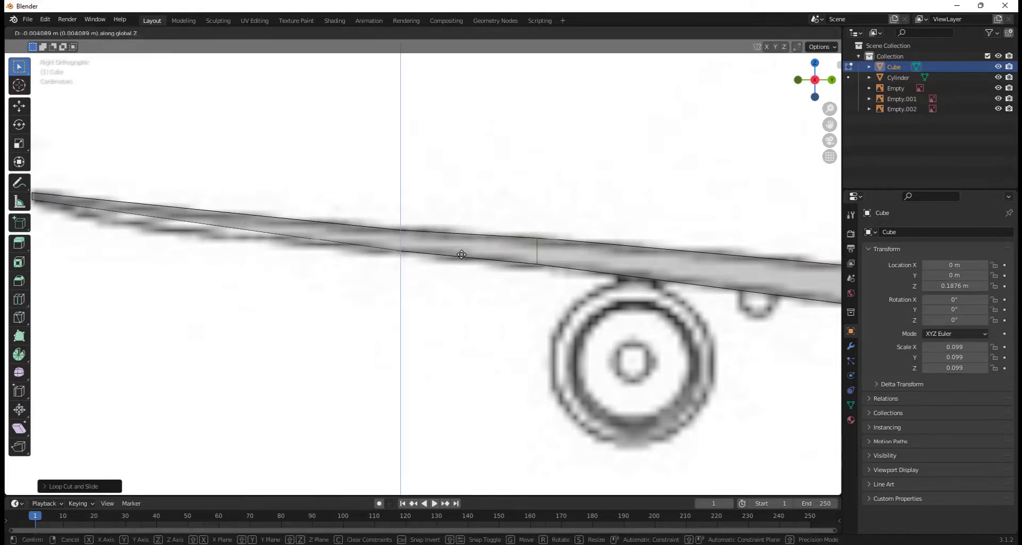
click(462, 254)
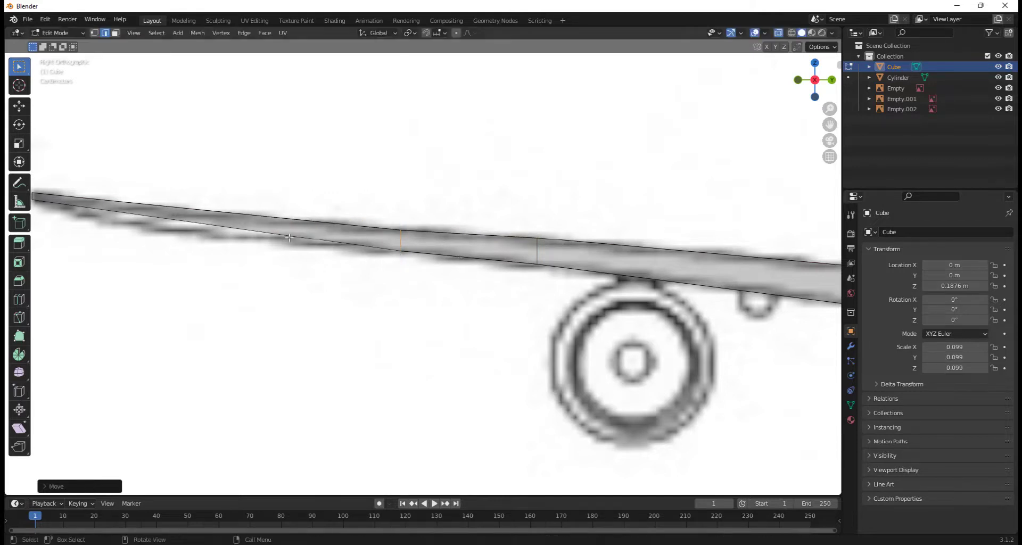
Add a loop cut in the outermost wing segment and lower it about 0.0056 m along Z to follow the blueprint.
click(232, 218)
click(237, 223)
key(g)
key(z)
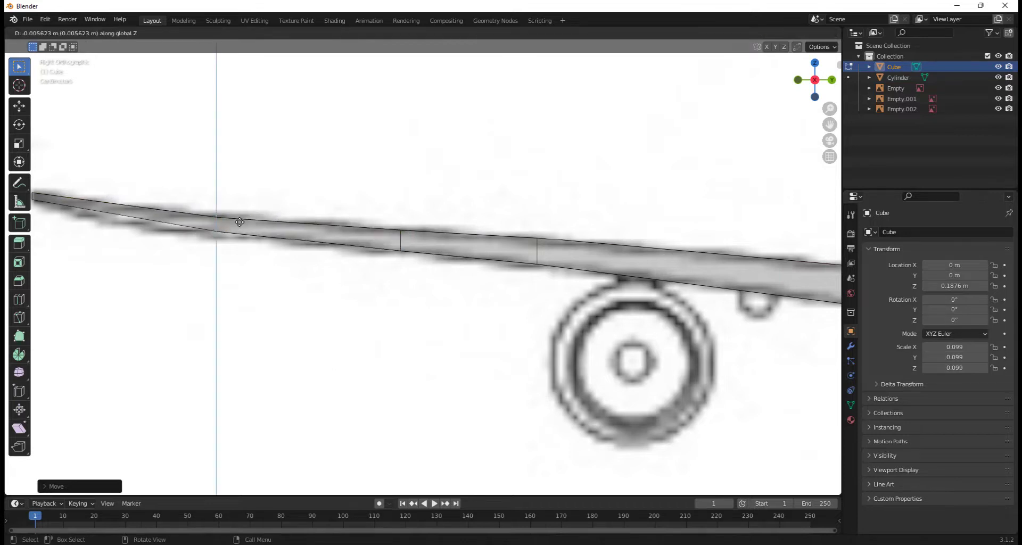
key(Escape)
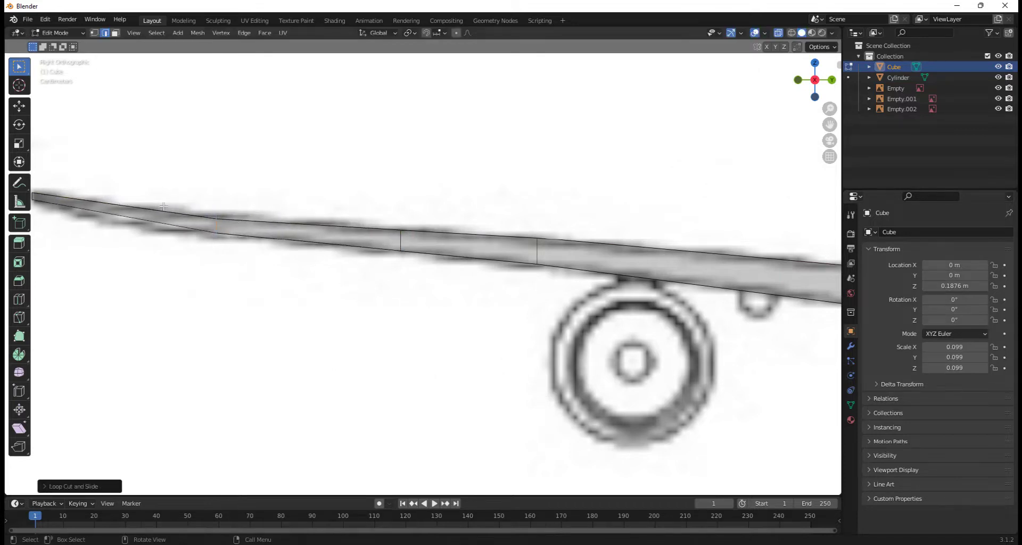
Add a loop cut close to the wingtip, lower it about 0.004 m along Z and scale it to the drawn thickness.
key(ctrl+r)
click(131, 208)
click(123, 209)
key(s)
key(g)
key(z)
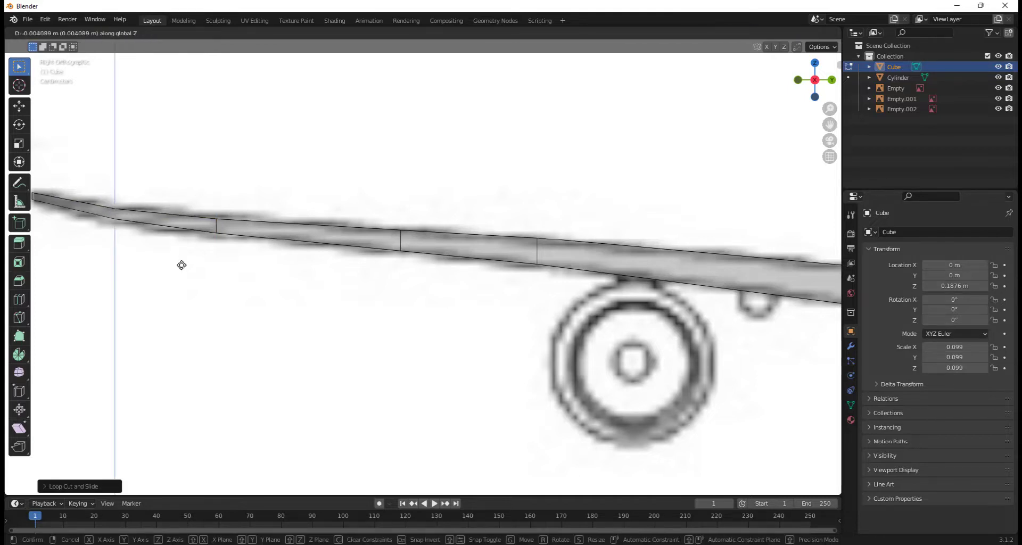
key(Escape)
key(s)
click(215, 227)
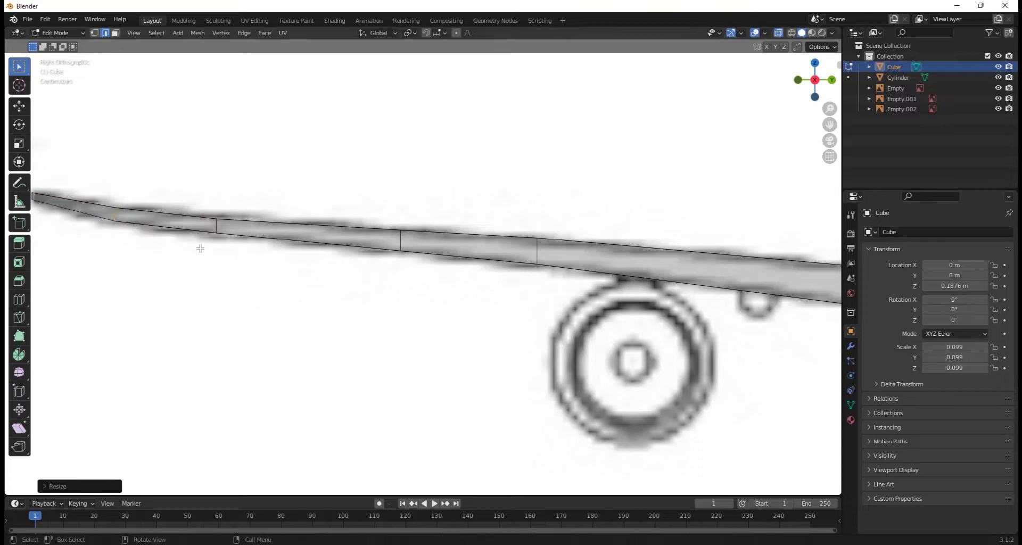
Scale the neighbouring loop inboard of the wingtip loop by about 1.25 to match the blueprint's thickness.
key(ctrl+r)
click(232, 240)
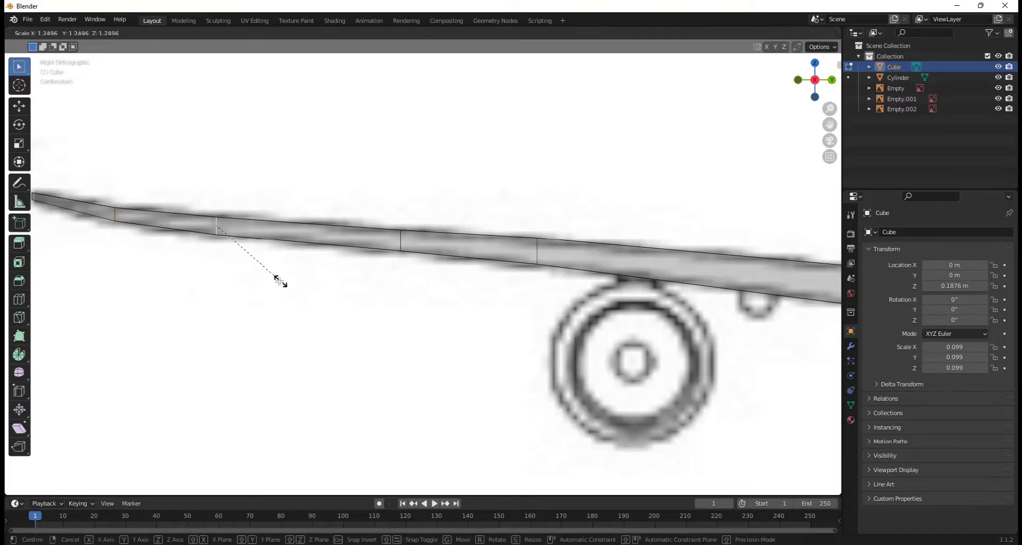
click(287, 274)
scroll(358, 302, down, 8)
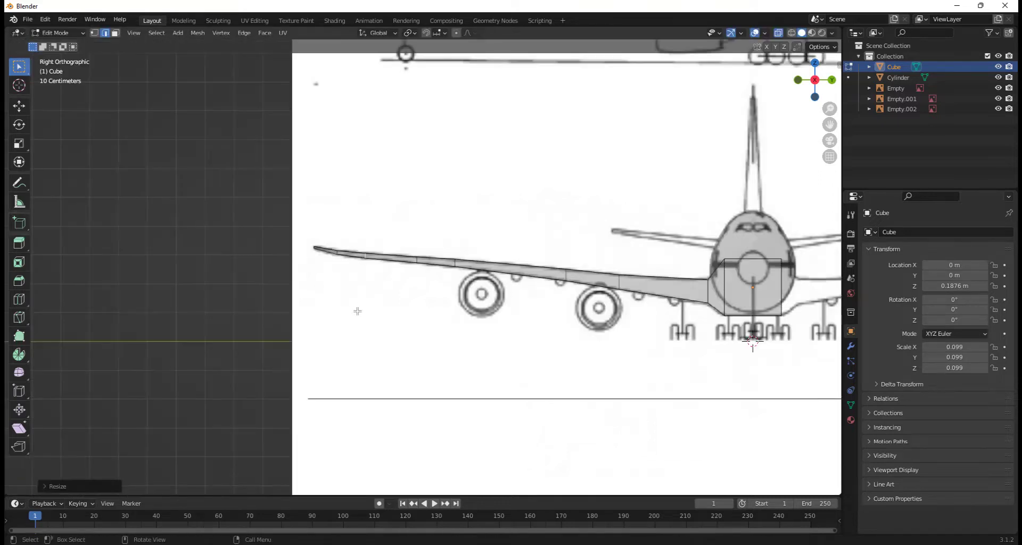
scroll(423, 330, up, 4)
scroll(565, 301, down, 4)
Annotate a short upturned winglet stroke at the wingtip of the front-view blueprint.
middle_drag(565, 302, 654, 315)
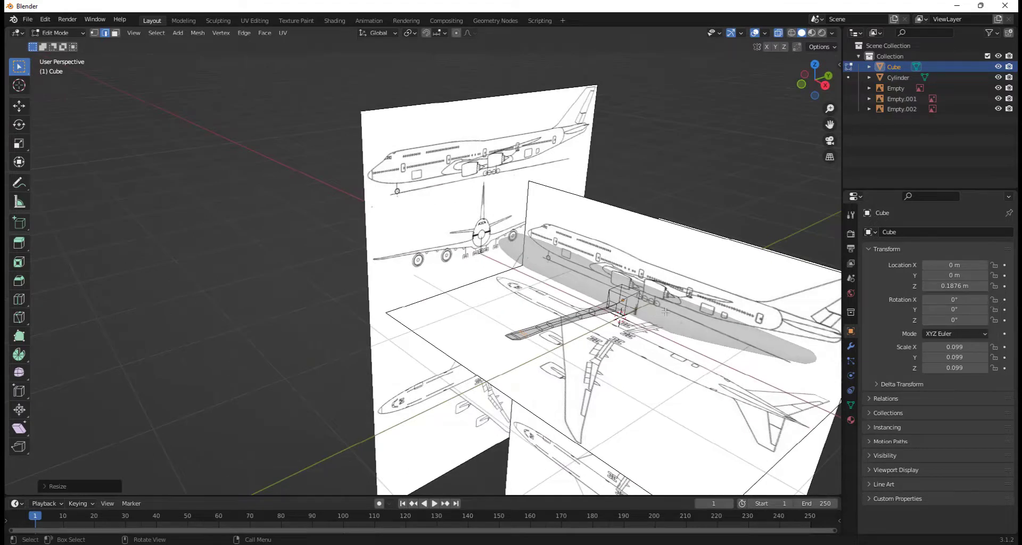
middle_drag(509, 301, 451, 272)
scroll(451, 271, up, 5)
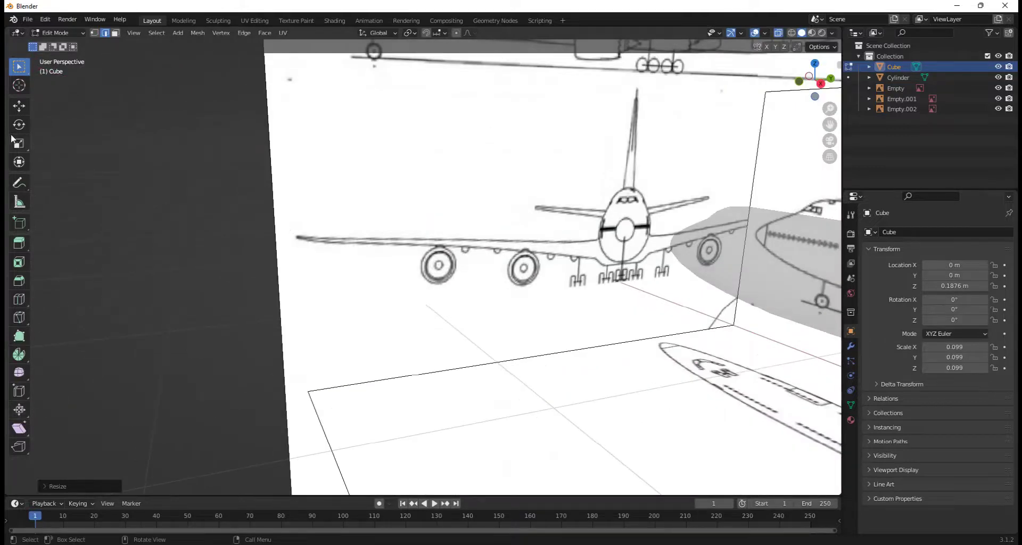
click(19, 183)
drag(296, 234, 288, 215)
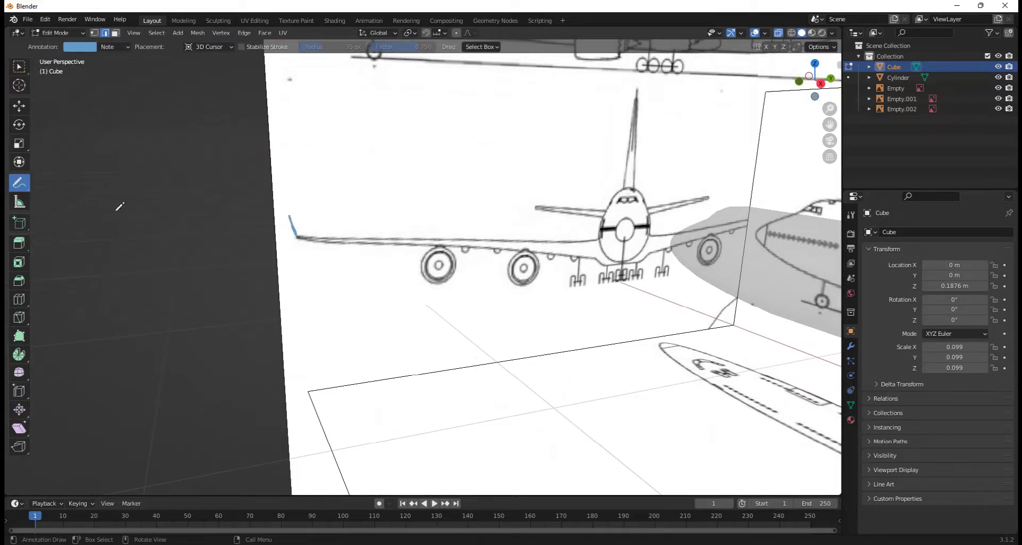
Erase the winglet annotation and return to the selection tool.
click(19, 182)
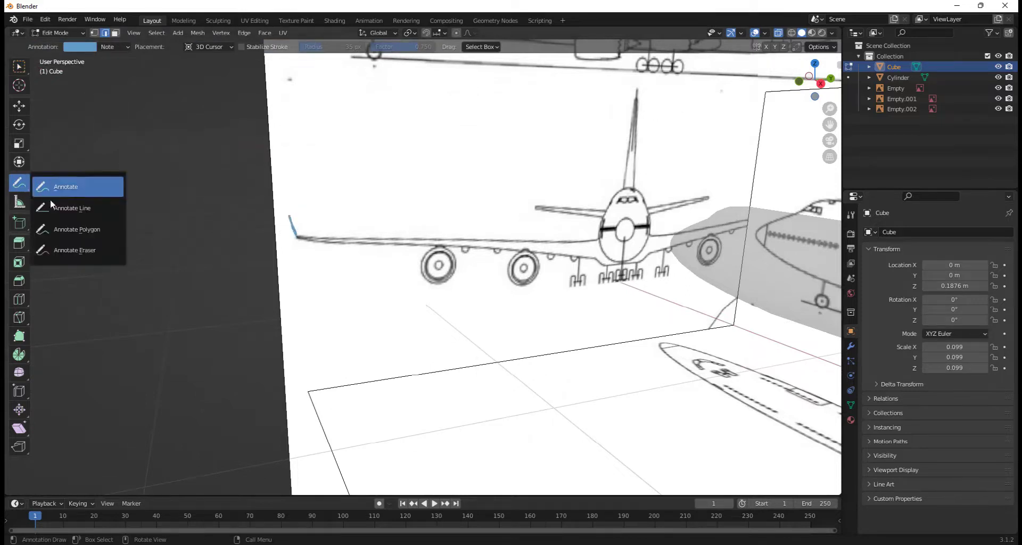
click(80, 250)
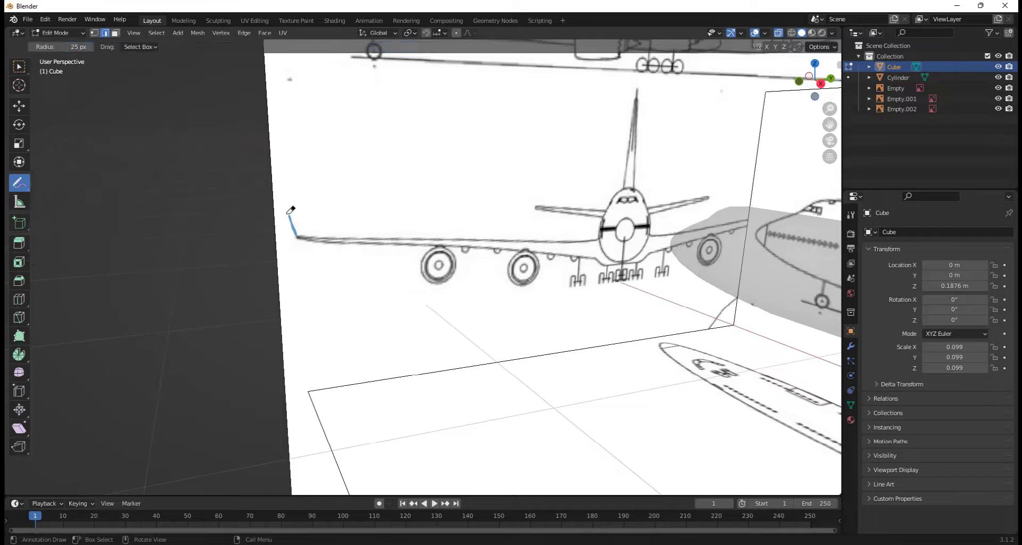
drag(290, 213, 296, 231)
click(17, 56)
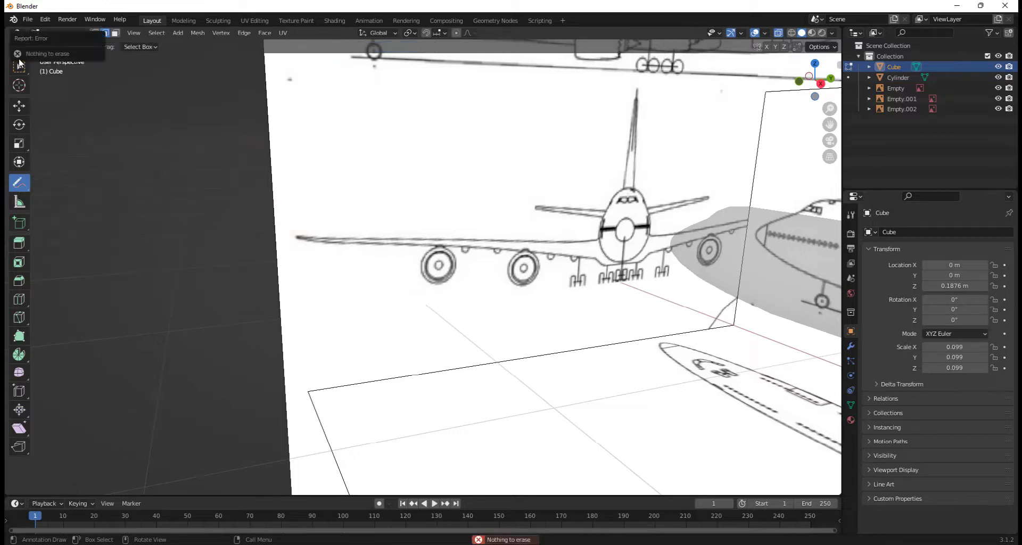
click(19, 183)
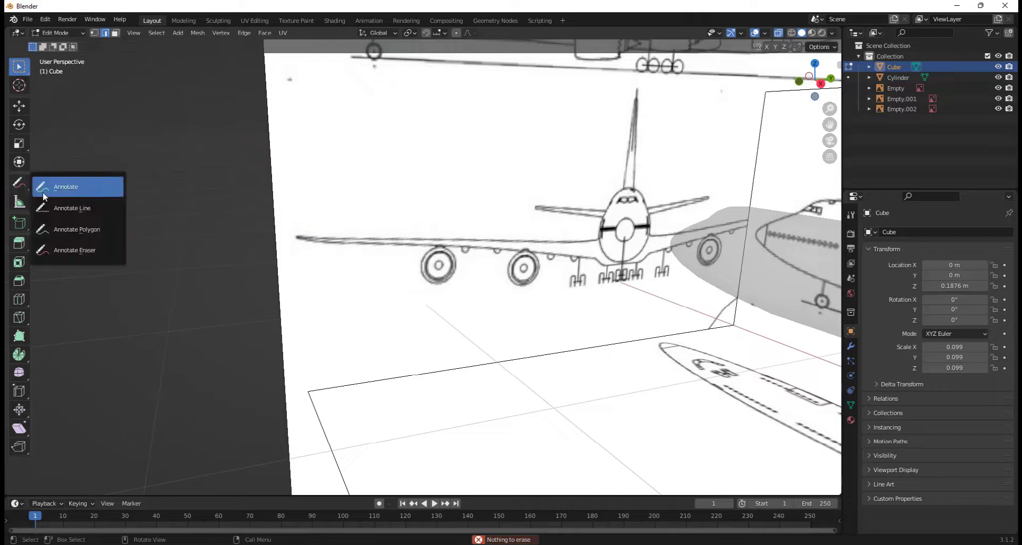
click(59, 184)
click(21, 64)
In front view, select the entire fairing and wing mesh and move it about -0.18 m along X toward the nose.
scroll(511, 231, down, 6)
middle_drag(511, 231, 702, 273)
scroll(521, 282, up, 2)
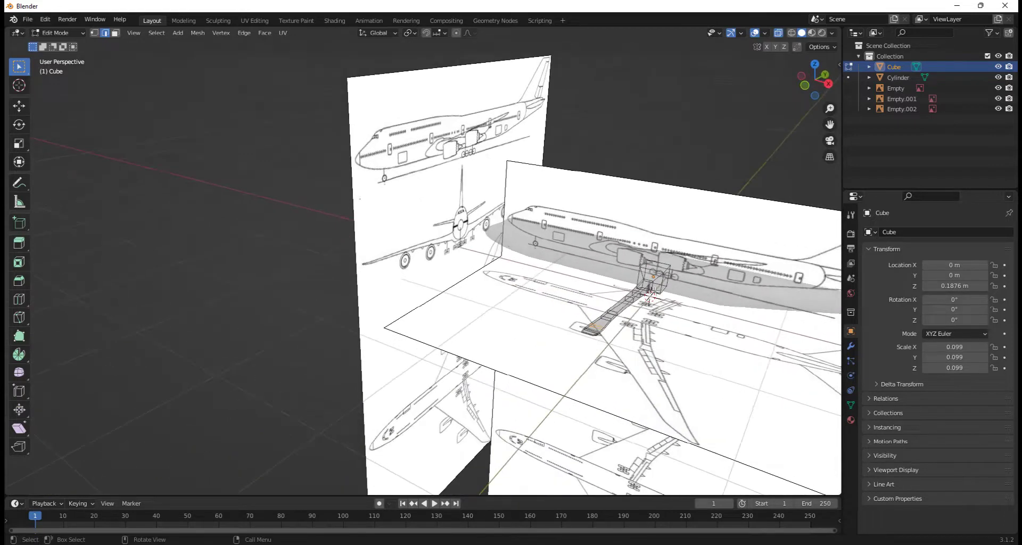
click(804, 86)
scroll(687, 307, up, 4)
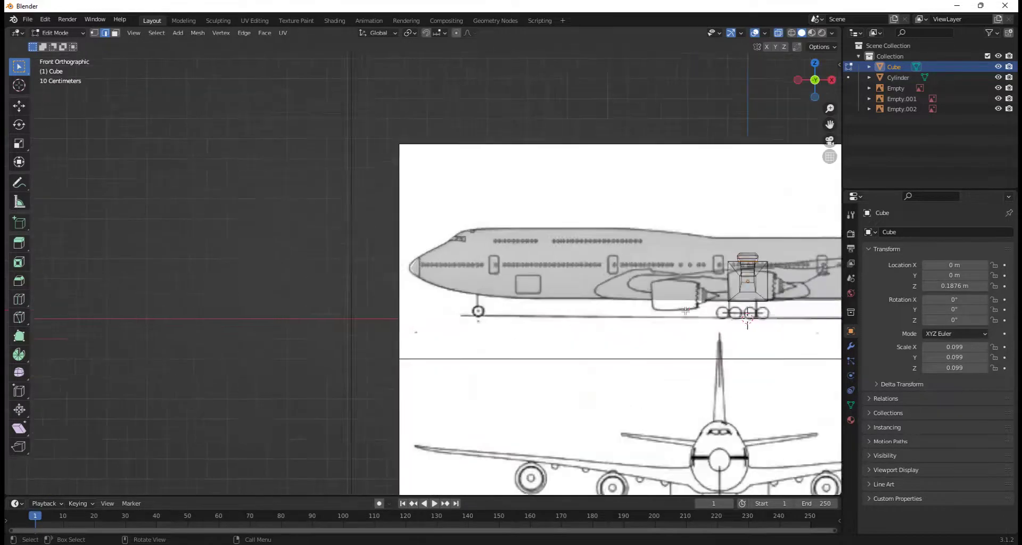
shift+middle_drag(673, 299, 310, 267)
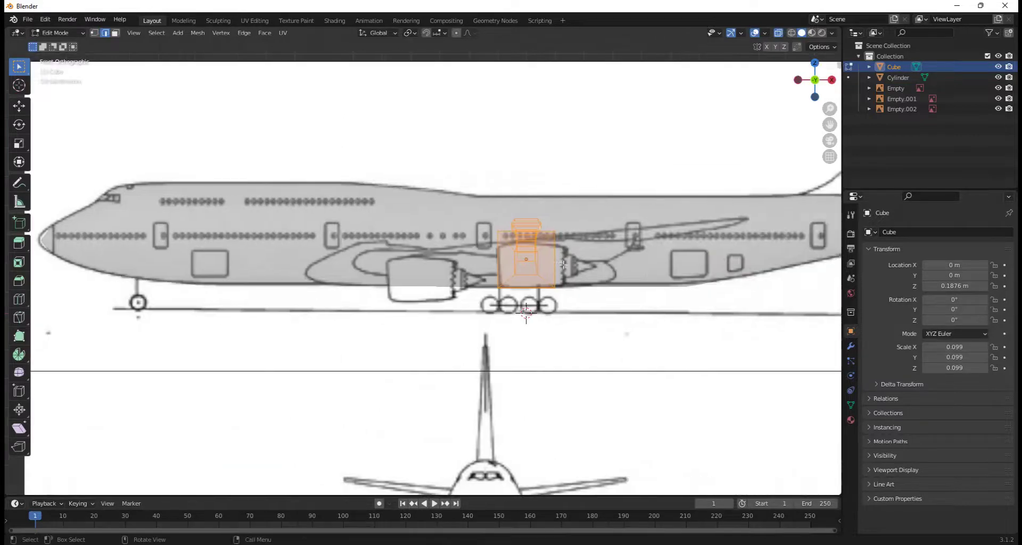
scroll(310, 268, up, 3)
shift+middle_drag(591, 299, 552, 293)
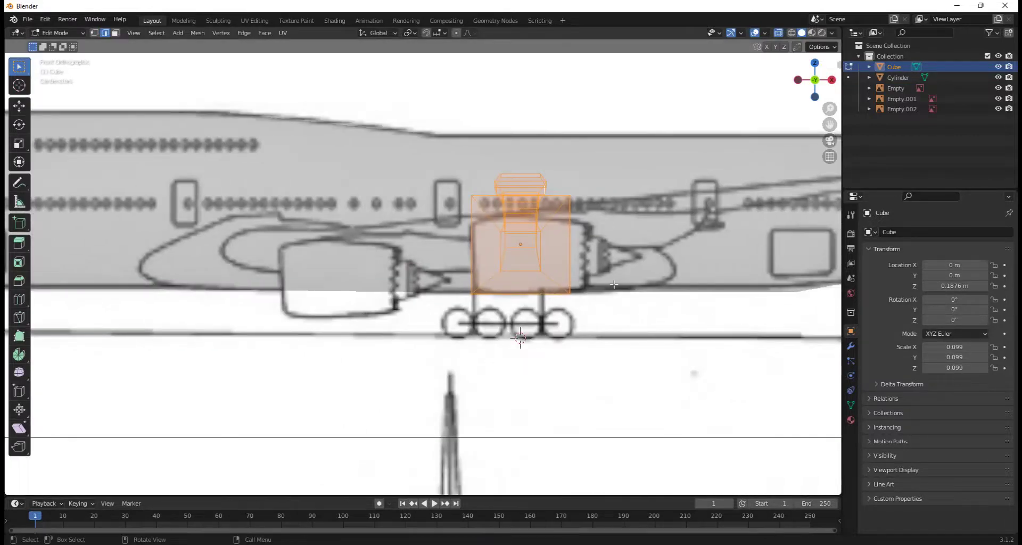
key(g)
key(x)
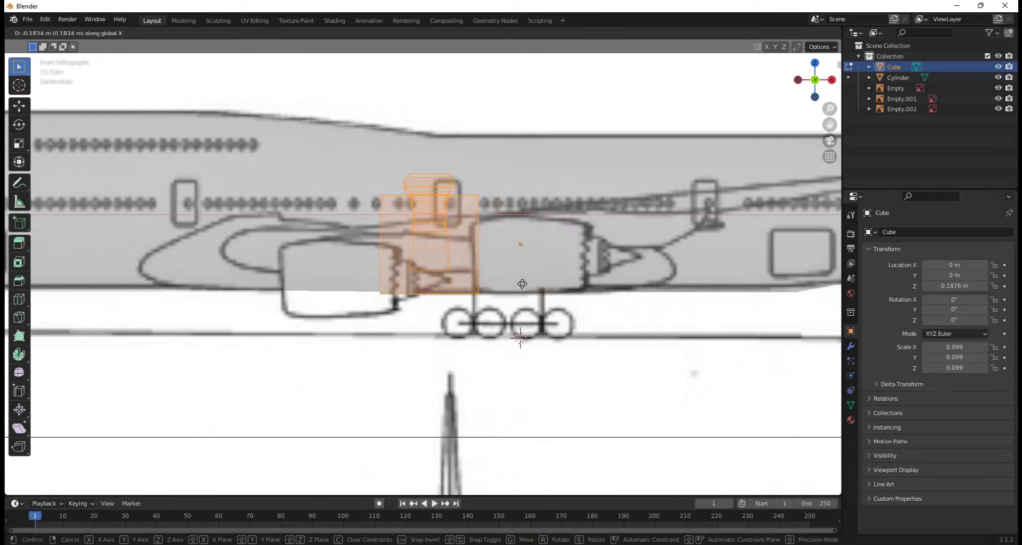
click(523, 284)
scroll(534, 289, down, 4)
scroll(500, 303, up, 1)
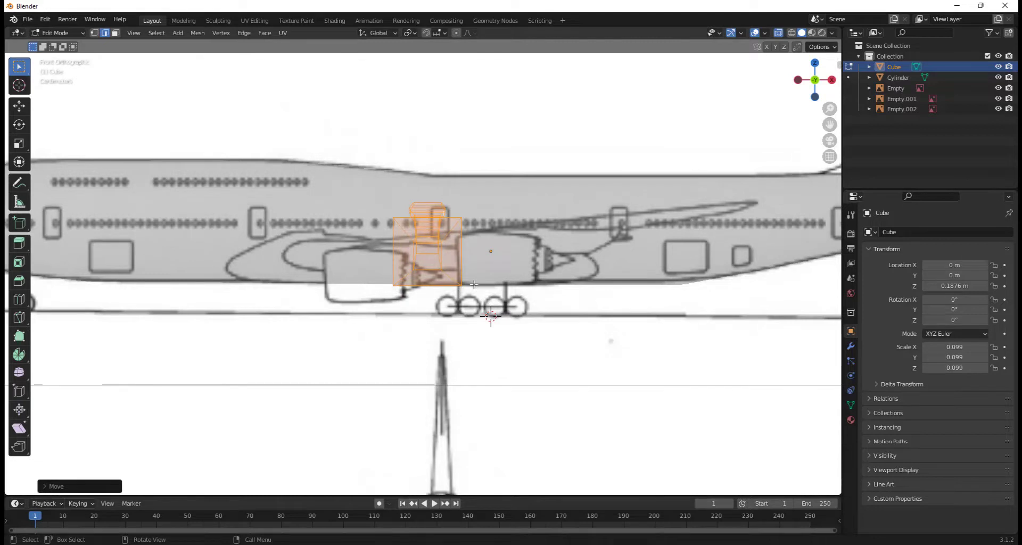
Stretch the entire fairing and wing mesh along X to about 4 times its length and nudge it slightly along Z.
key(s)
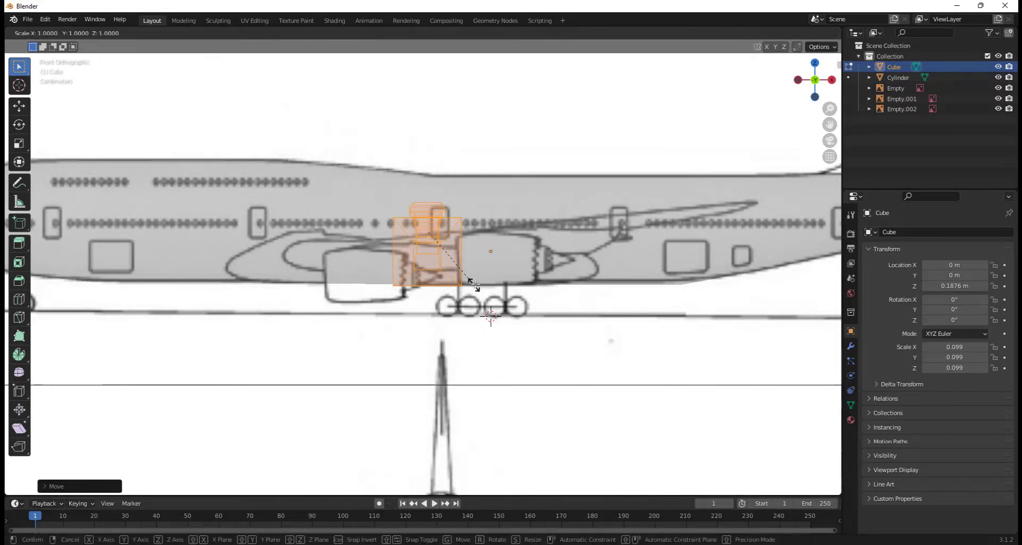
key(x)
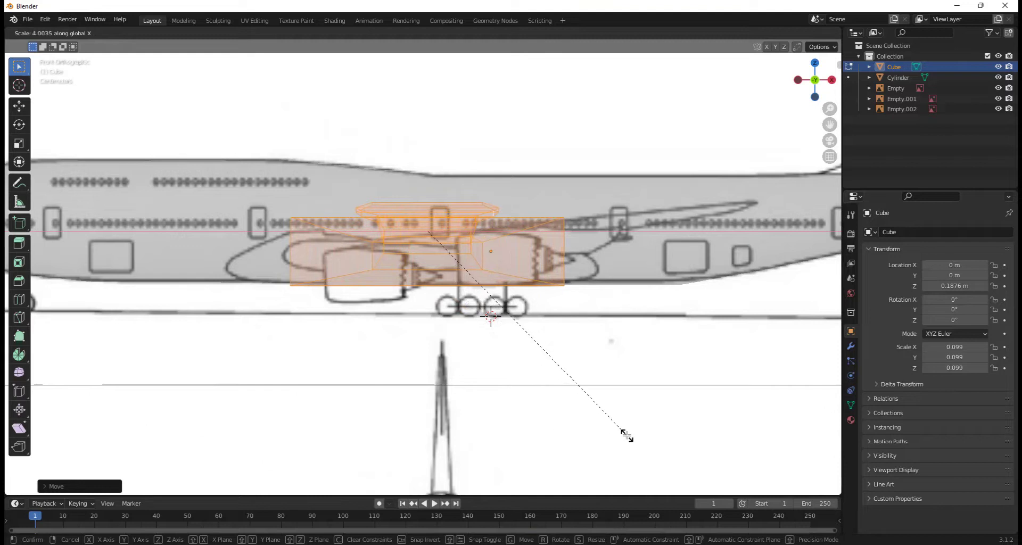
click(631, 435)
key(g)
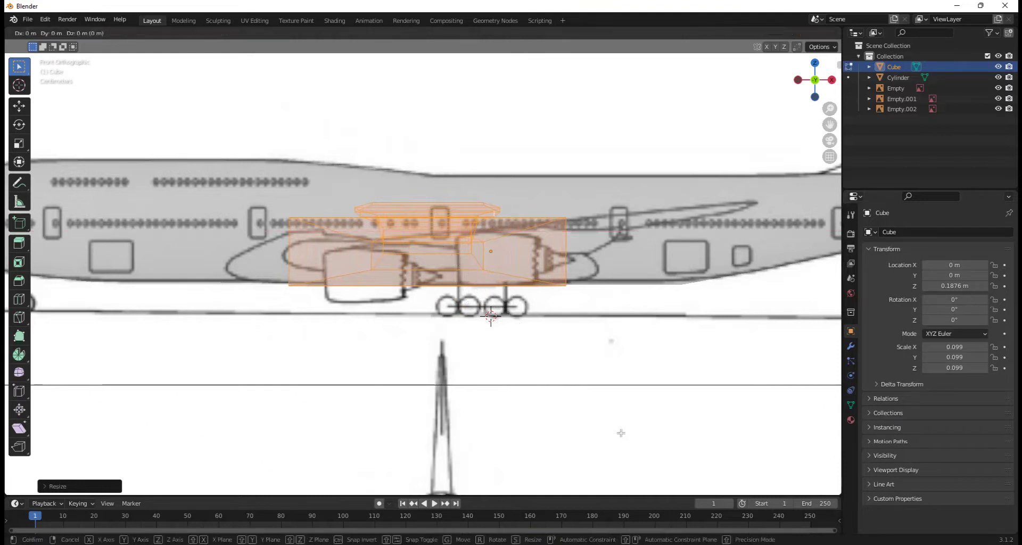
key(z)
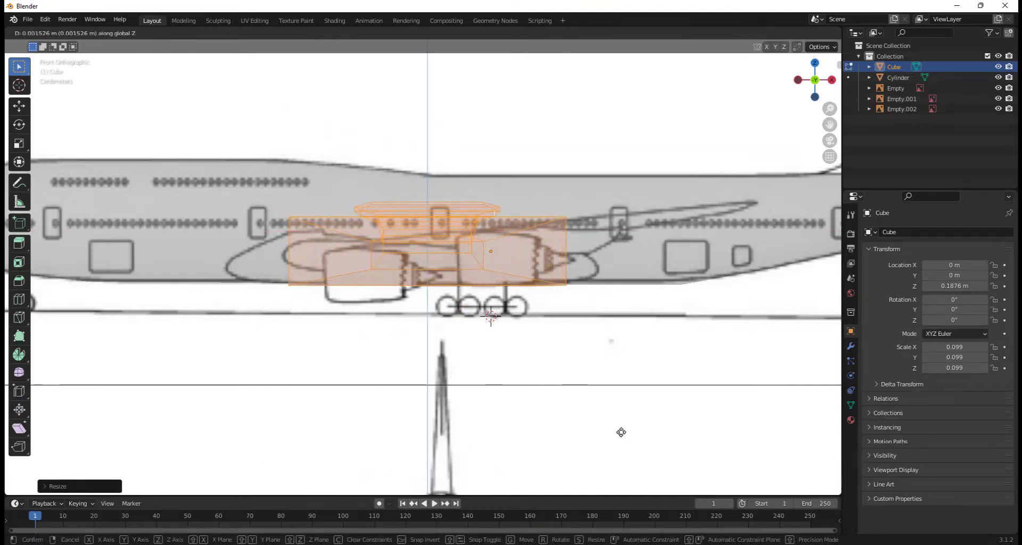
click(621, 432)
Select the fairing's nose-side end face, extrude it toward the nose in front view, and scale the new face down slightly.
scroll(586, 413, up, 3)
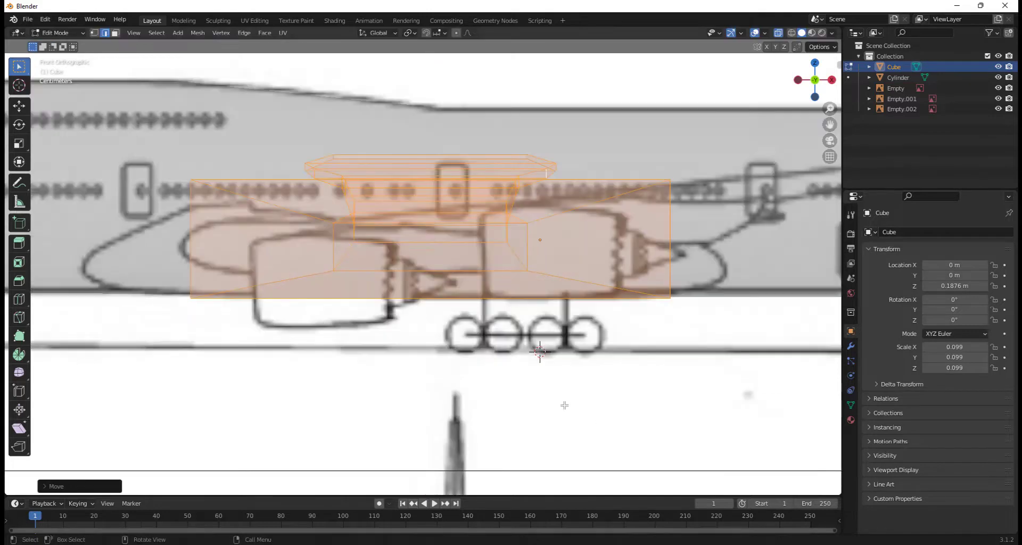
scroll(446, 274, down, 1)
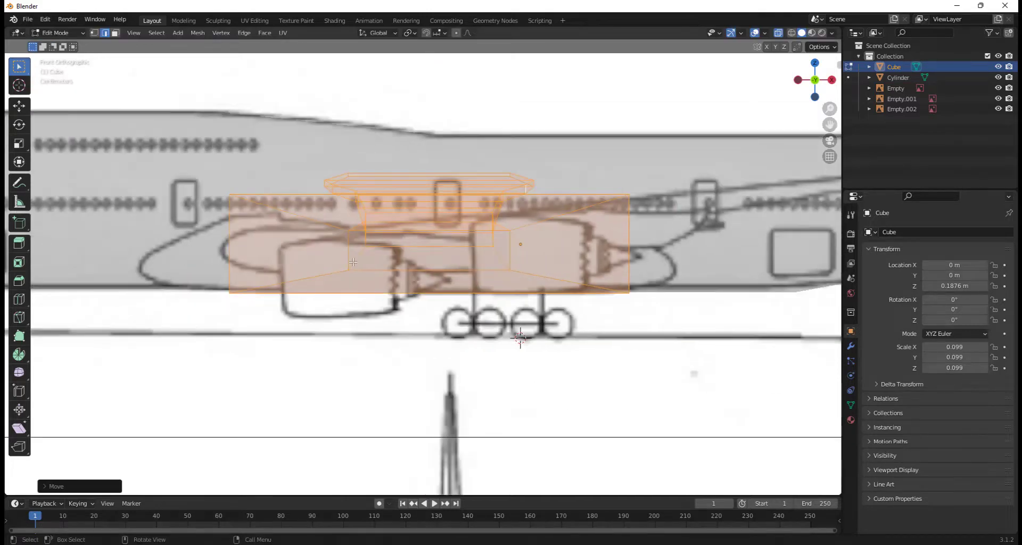
scroll(353, 262, down, 3)
middle_drag(353, 262, 368, 317)
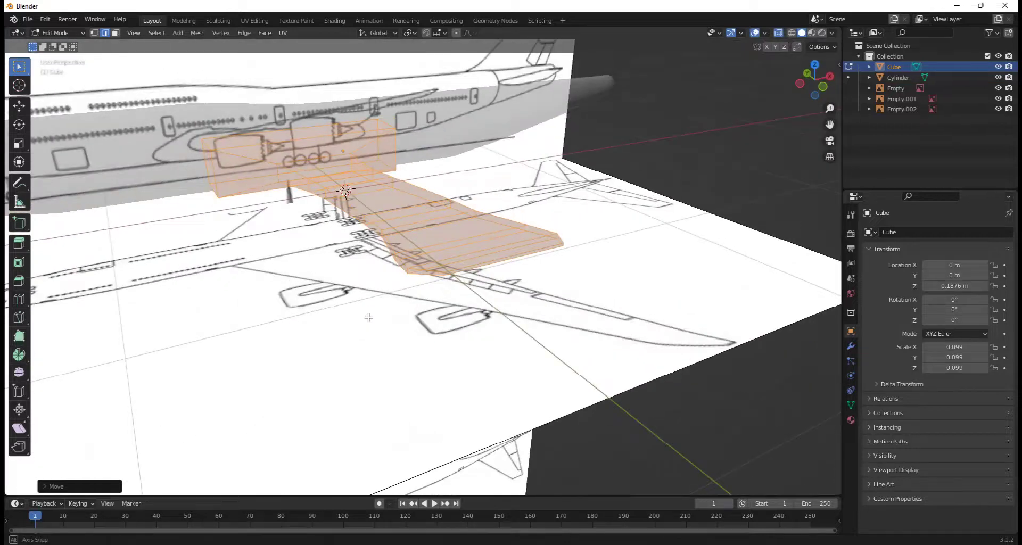
click(214, 168)
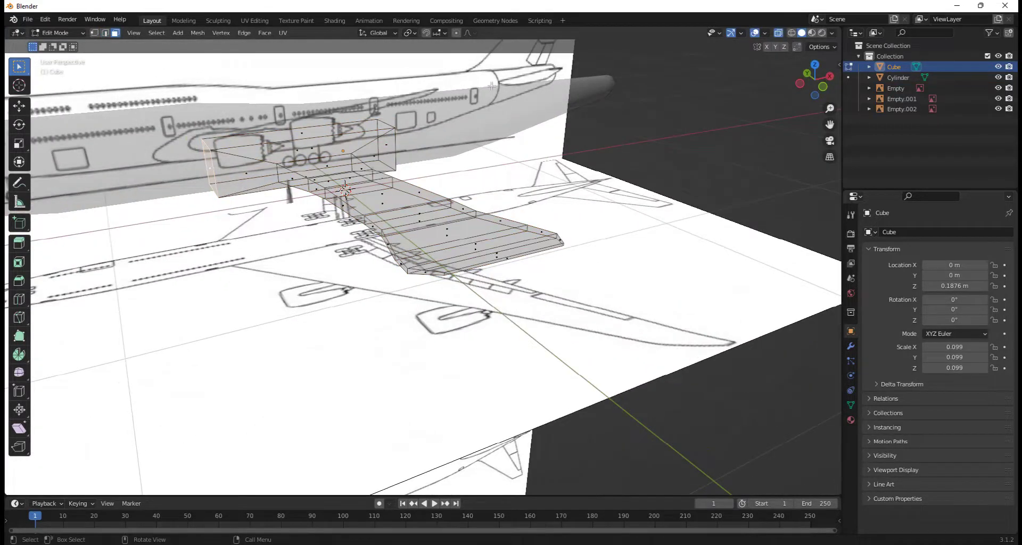
click(822, 86)
shift+middle_drag(283, 211, 446, 223)
scroll(446, 223, up, 5)
scroll(552, 290, up, 2)
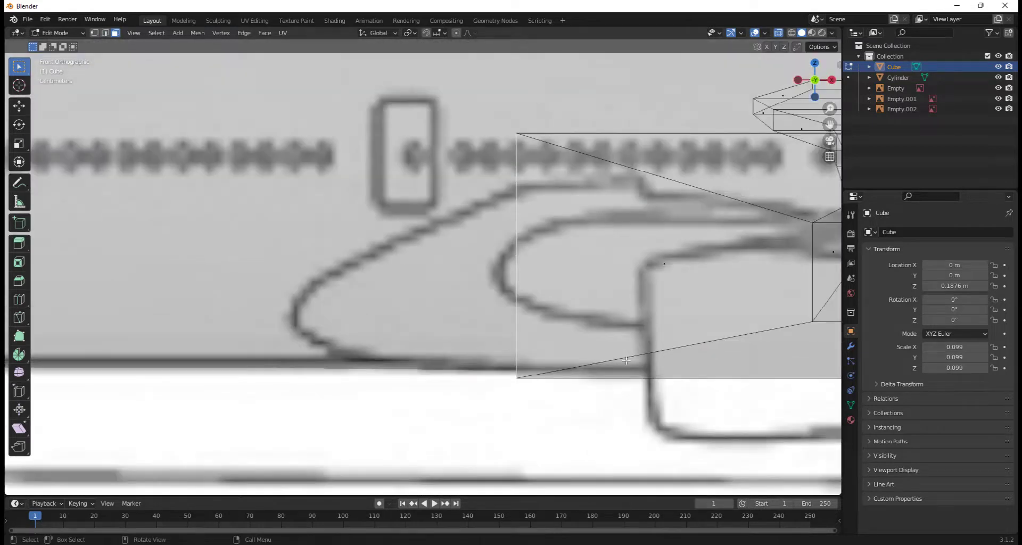
key(e)
click(528, 374)
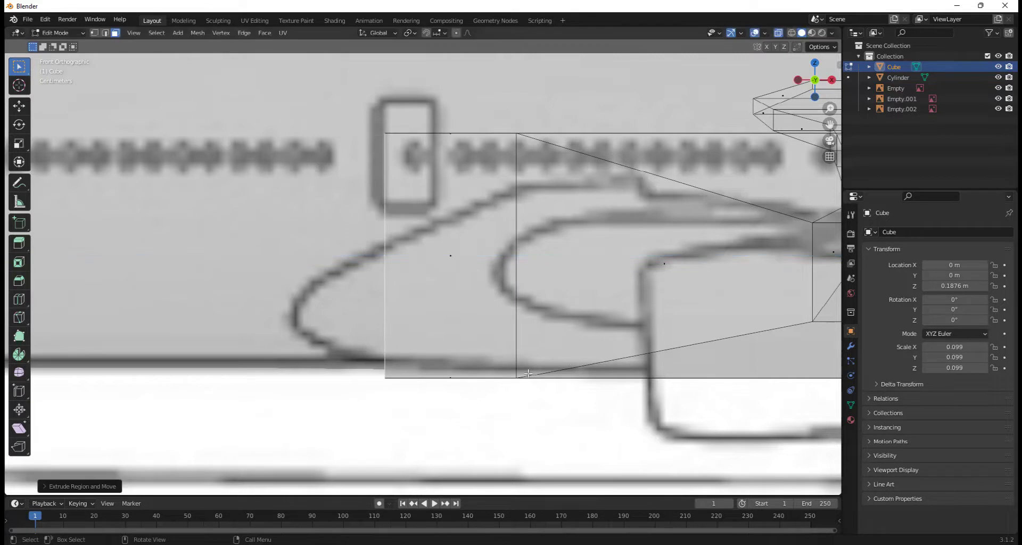
key(s)
click(514, 391)
Extrude the fairing's front face further toward the nose, shrink it, and reposition it along the blueprint's lower fairing curve.
key(e)
click(423, 394)
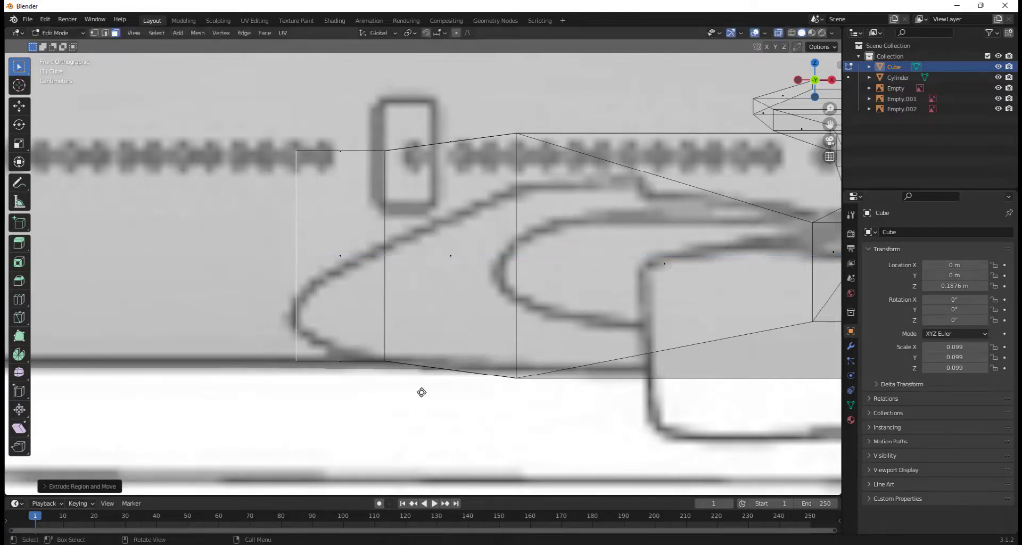
key(s)
click(376, 387)
key(g)
click(401, 398)
Extrude a last short section to the blueprint fairing's front tip and scale its end face to about 0.77.
key(e)
click(360, 388)
key(s)
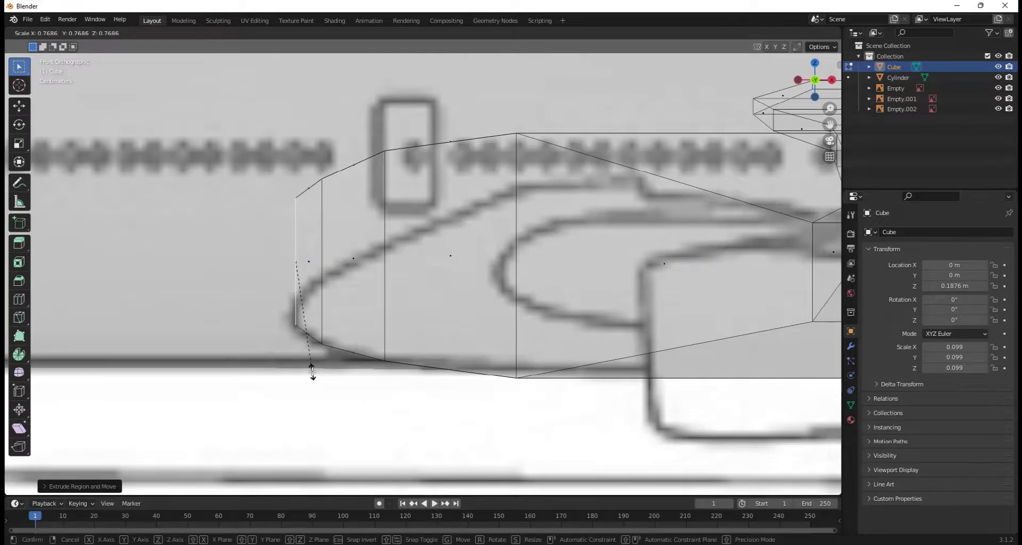
click(312, 371)
Turn off X-ray and examine how the extended fairing and the wing fit the fuselage from several angles.
scroll(312, 371, down, 3)
middle_drag(313, 371, 405, 311)
scroll(541, 330, down, 3)
key(alt+z)
scroll(472, 303, up, 5)
middle_drag(472, 303, 628, 406)
scroll(481, 306, down, 3)
middle_drag(481, 238, 397, 259)
scroll(543, 330, up, 2)
scroll(502, 308, down, 12)
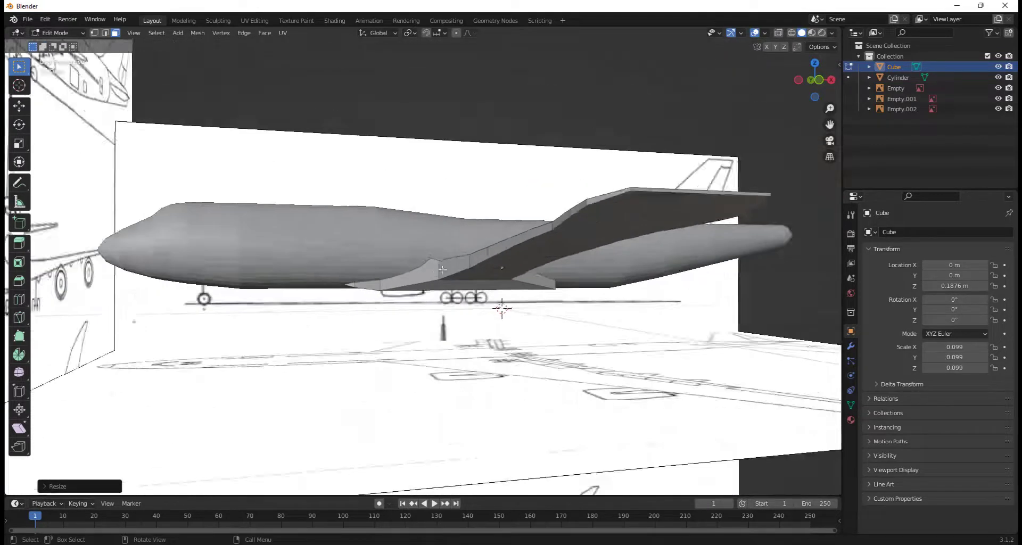
In Object Mode, move the side-view blueprint Empty.001 along Y, away from the fuselage.
key(Tab)
middle_drag(477, 303, 500, 323)
scroll(513, 325, up, 4)
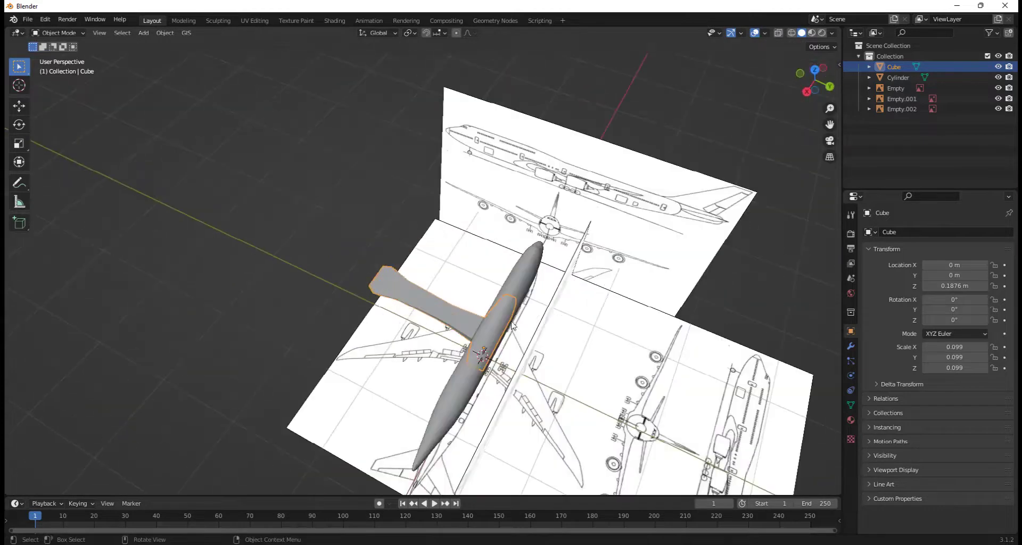
click(552, 324)
middle_drag(554, 334, 558, 327)
key(g)
key(y)
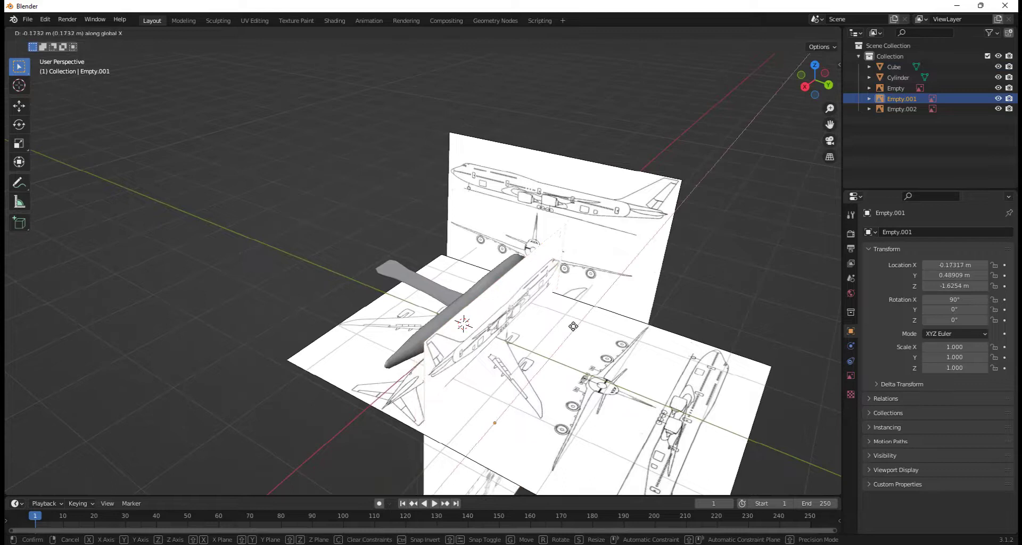
click(612, 356)
Lower the top-view blueprint Empty along Z so it sits farther beneath the aircraft.
middle_drag(612, 356, 639, 362)
scroll(475, 321, up, 7)
middle_drag(475, 321, 463, 304)
click(508, 381)
key(g)
key(z)
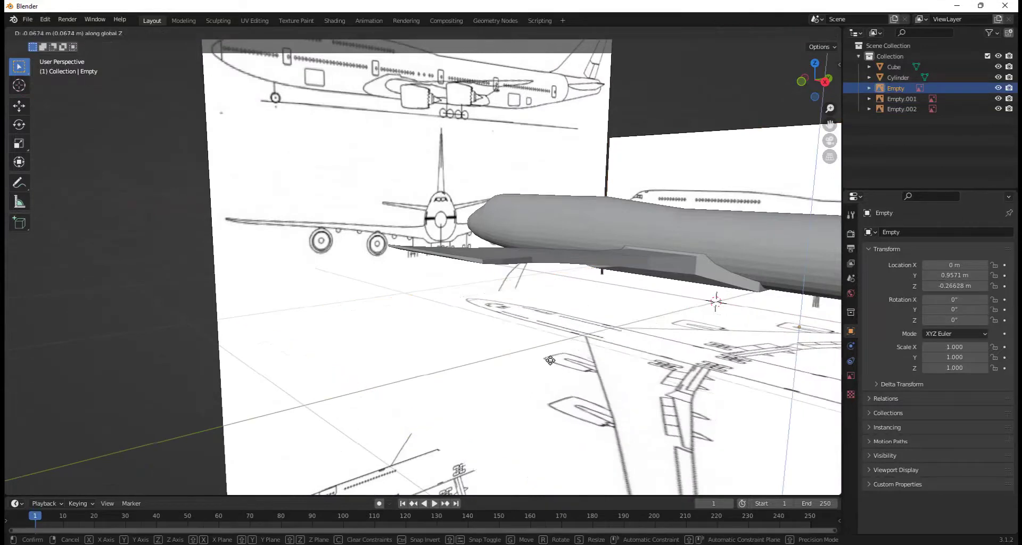
click(551, 376)
Move the blueprint Empty.002 along X to about -2.18 m, ahead of the aircraft's nose.
click(426, 290)
key(g)
key(x)
click(570, 320)
Examine the repositioned blueprint images around the aircraft from several angles.
scroll(570, 319, down, 4)
middle_drag(612, 352, 529, 410)
scroll(553, 356, up, 3)
scroll(510, 410, down, 6)
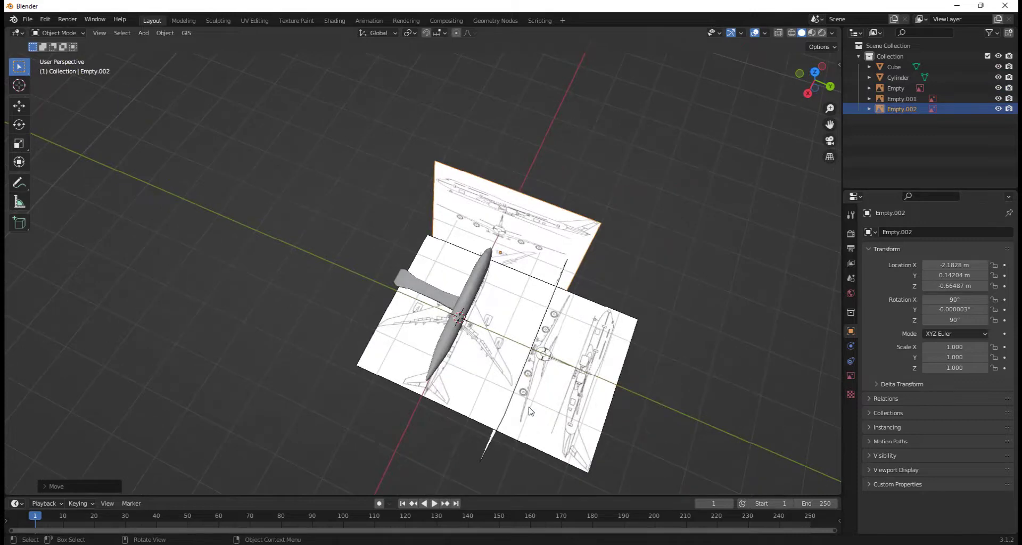
middle_drag(566, 398, 641, 381)
scroll(640, 381, up, 5)
middle_drag(485, 233, 380, 157)
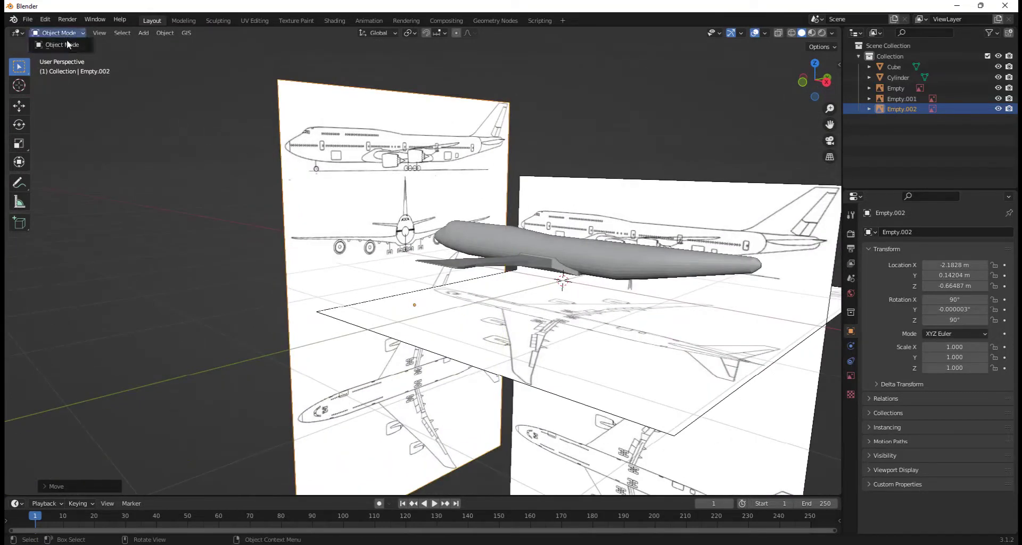
scroll(604, 346, down, 3)
scroll(568, 365, down, 2)
scroll(568, 367, up, 8)
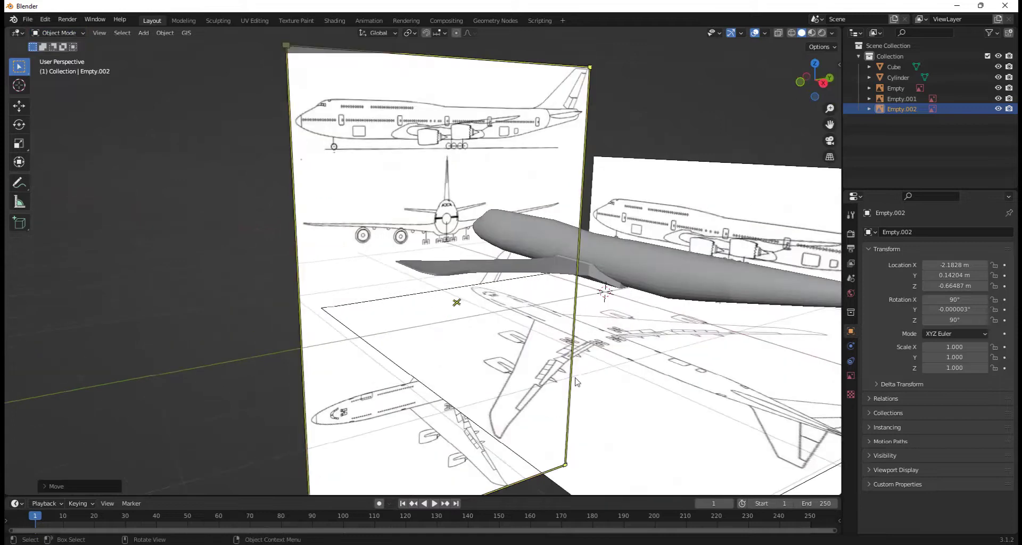
middle_drag(570, 382, 624, 447)
scroll(625, 450, down, 4)
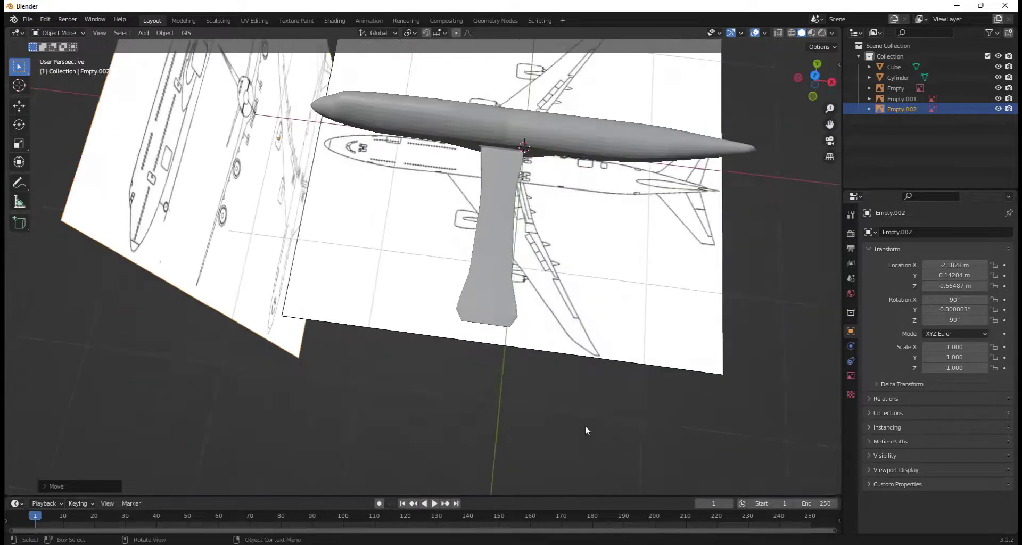
Edit the wing mesh in top view, moving the wing root's leading edge about -0.23 m along X onto the blueprint's leading-edge line.
click(487, 307)
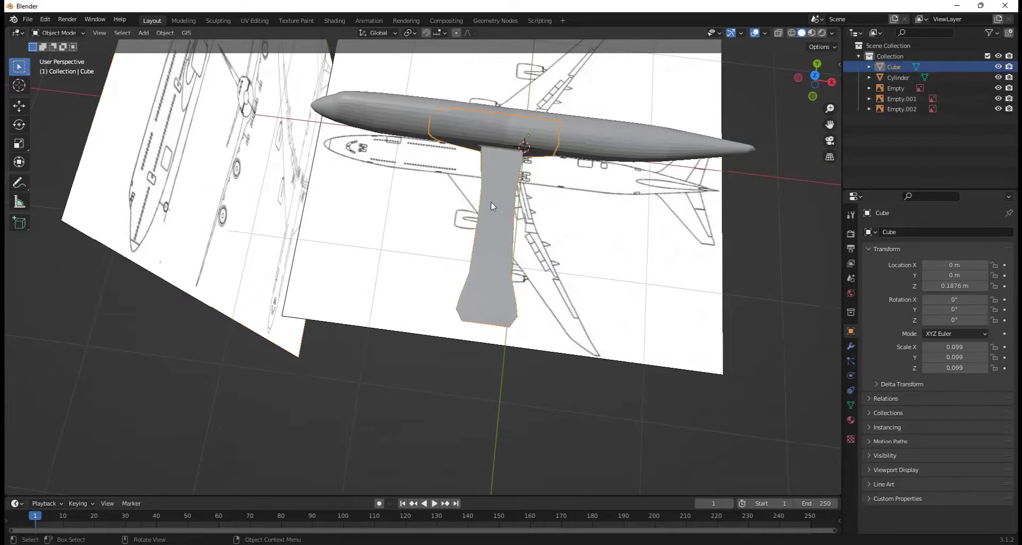
key(Tab)
click(815, 75)
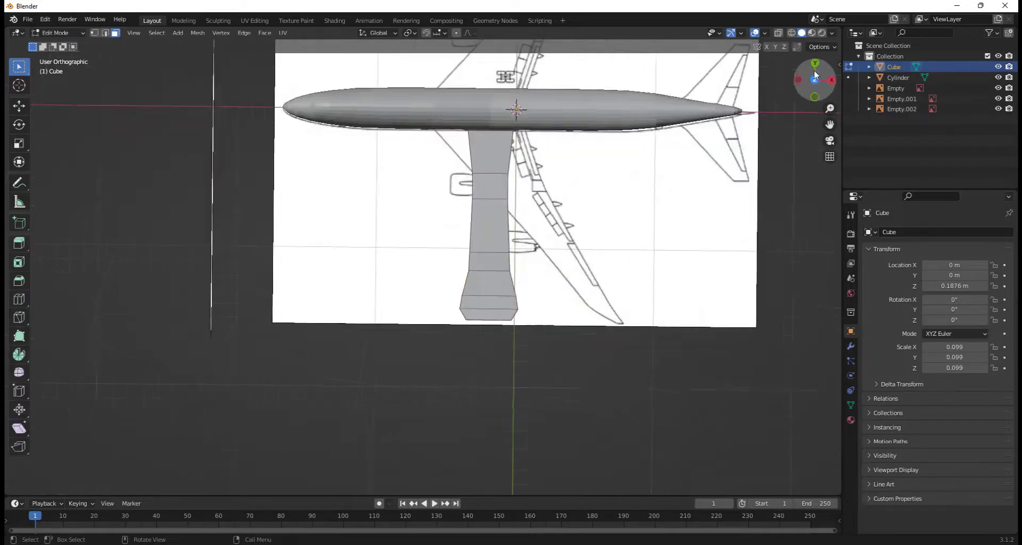
scroll(557, 193, up, 4)
shift+middle_drag(638, 112, 500, 341)
scroll(460, 271, up, 4)
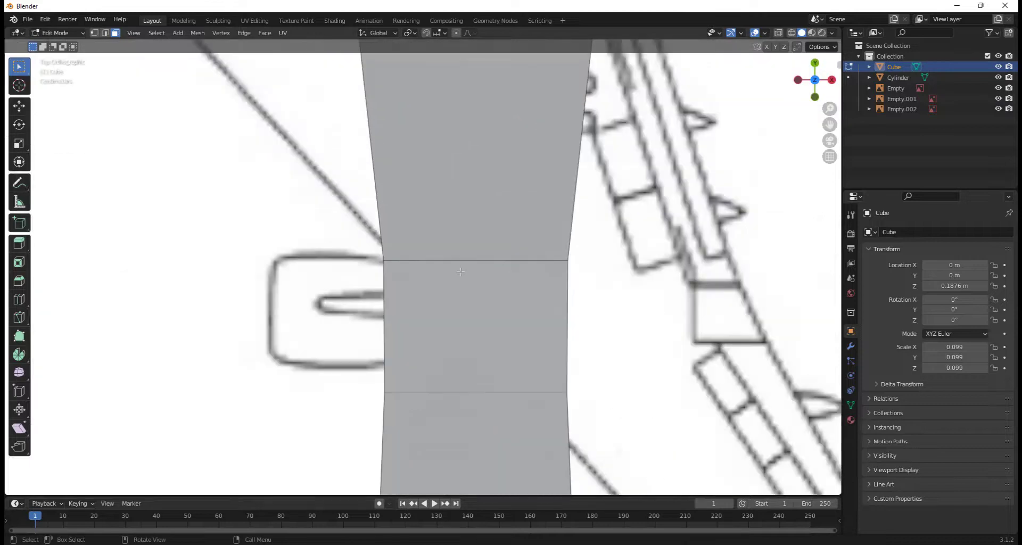
middle_drag(303, 166, 467, 186)
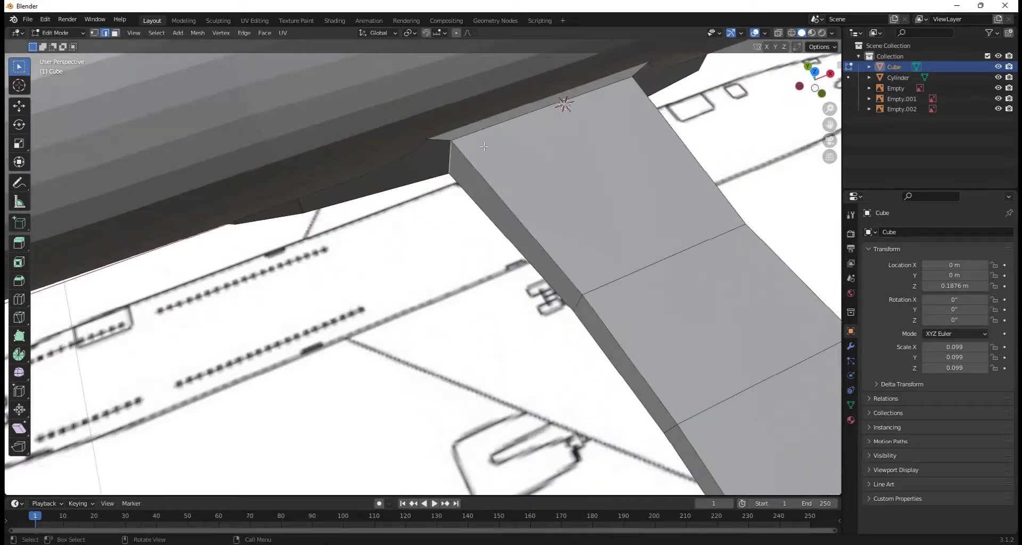
click(815, 72)
key(g)
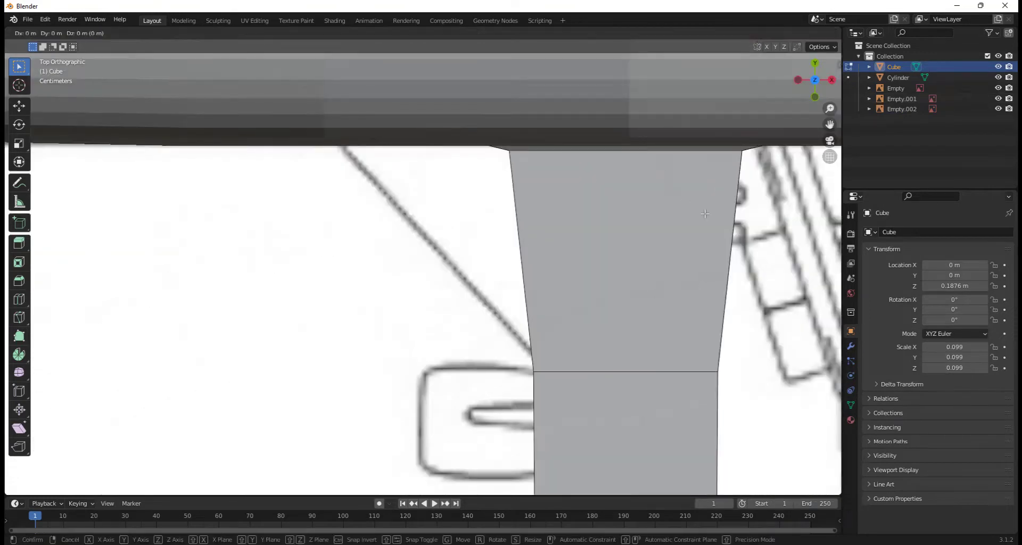
key(x)
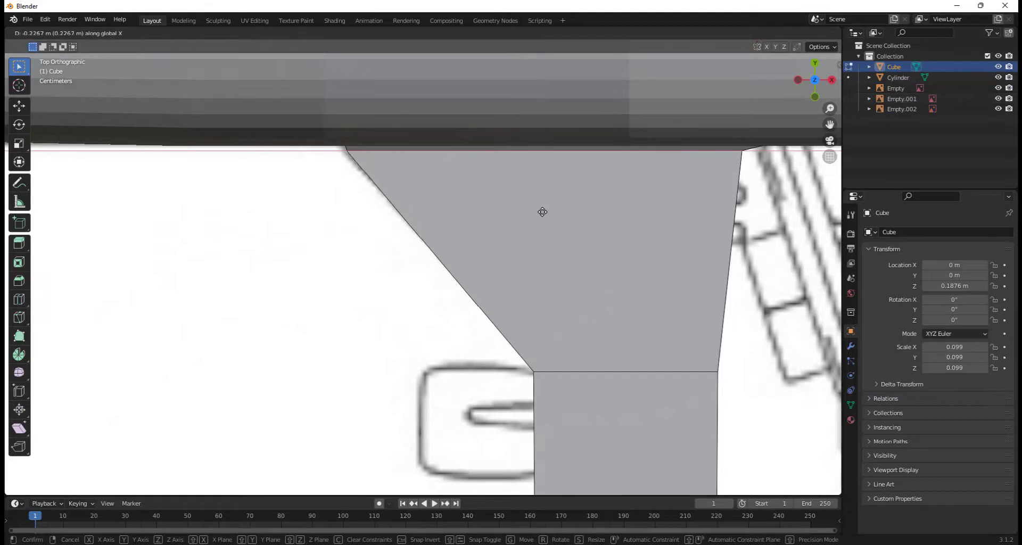
click(540, 212)
Select the fairing edge just inboard of the wing root's leading edge and move it along X toward the nose.
middle_drag(483, 250, 331, 214)
middle_drag(264, 292, 244, 255)
alt+click(235, 248)
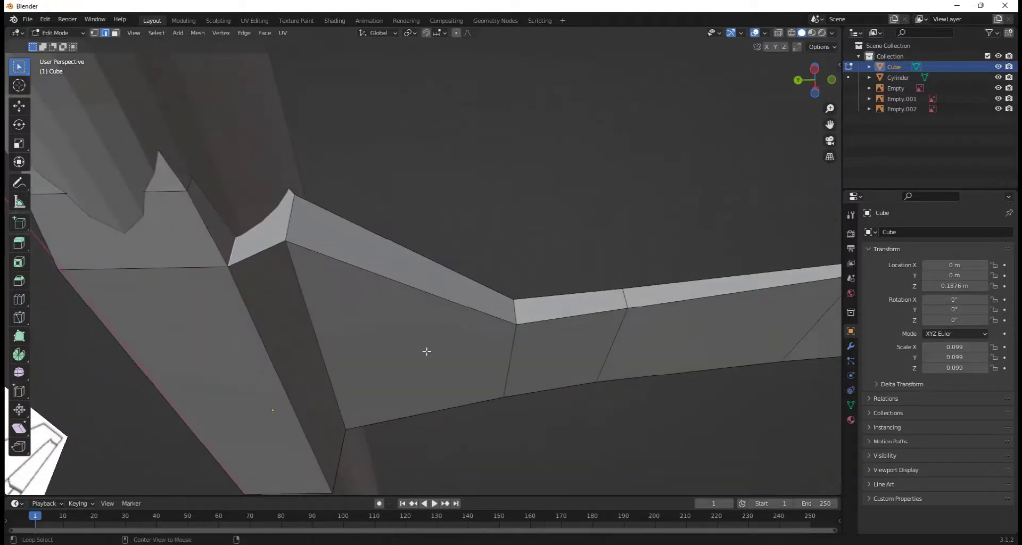
key(g)
key(x)
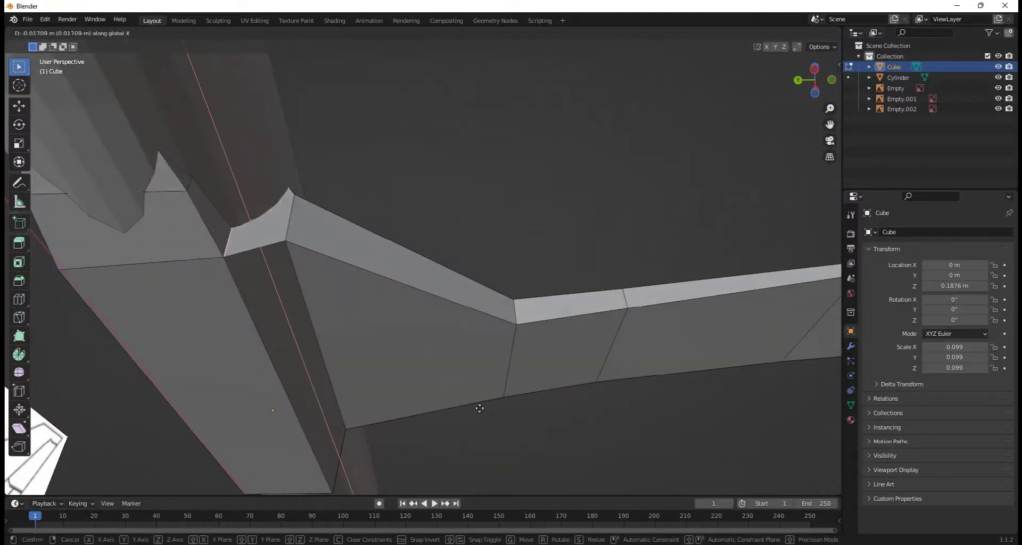
click(469, 382)
Select the fairing's front end face with X-ray on and return to the solid view.
mouse_move(474, 381)
middle_down()
mouse_move(520, 378)
mouse_move(492, 386)
middle_up()
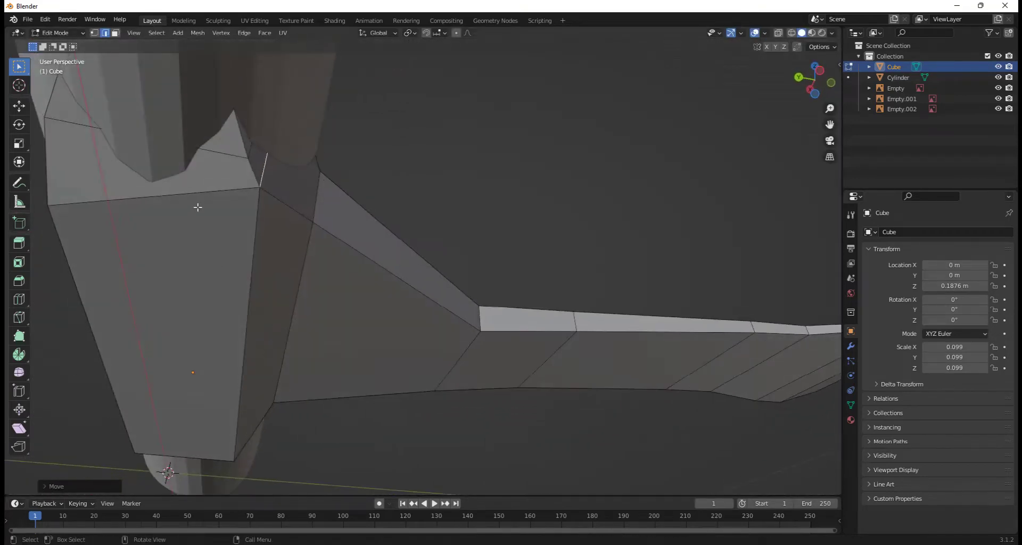
scroll(197, 207, down, 1)
key(alt+z)
scroll(201, 183, down, 2)
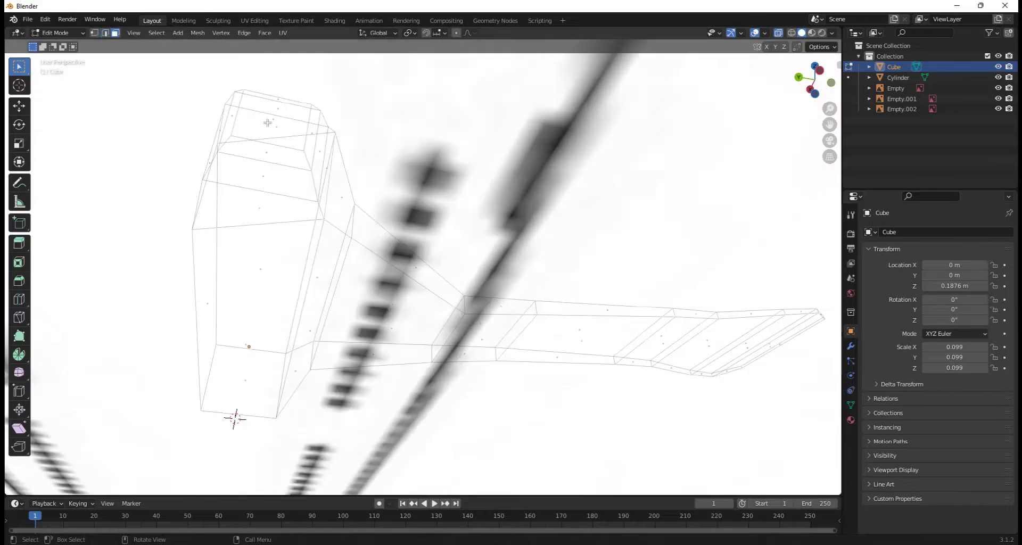
middle_drag(291, 128, 283, 141)
key(alt+z)
scroll(283, 147, up, 2)
middle_drag(281, 178, 493, 278)
key(g)
key(y)
right_click(513, 287)
Scale the fairing's front end face narrower along Y.
key(s)
key(y)
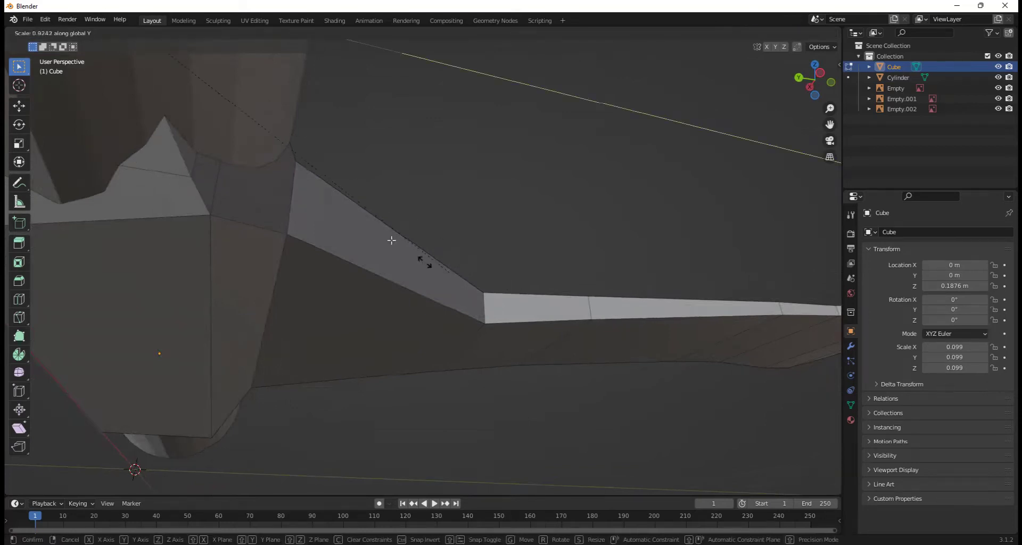
click(248, 86)
Select the edge loop just behind the fairing's front end face and scale it along Y to about 0.74.
key(alt+z)
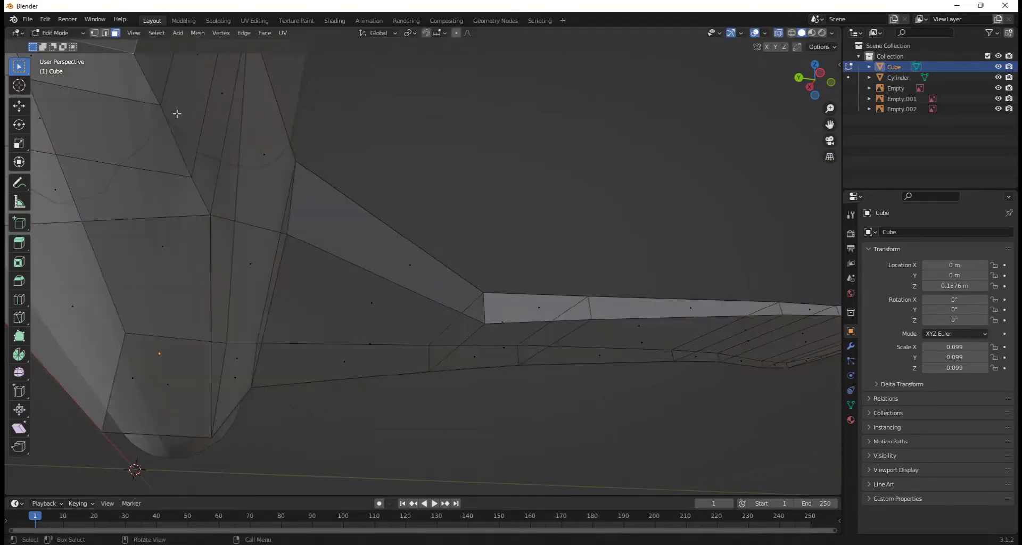
alt+click(188, 124)
key(alt+a)
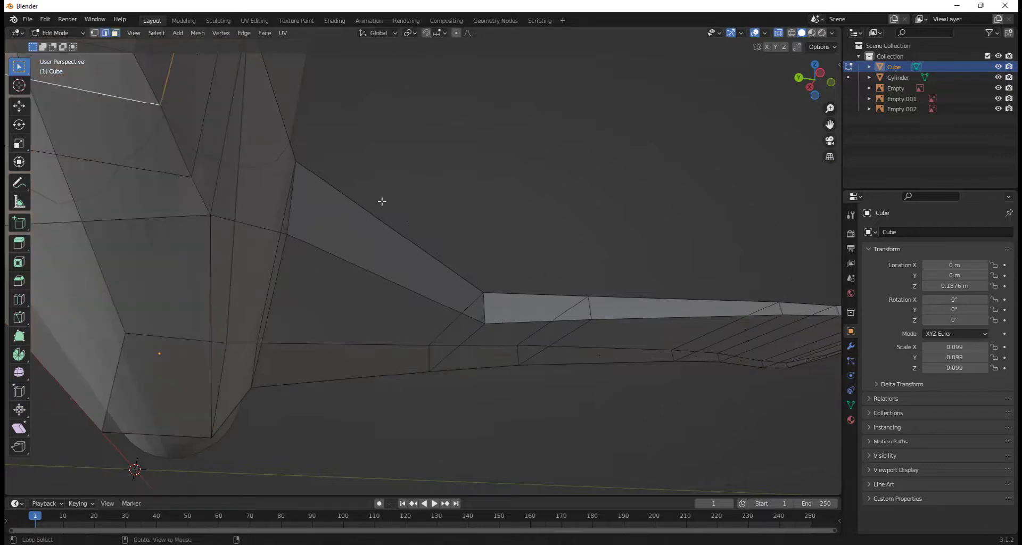
key(alt+z)
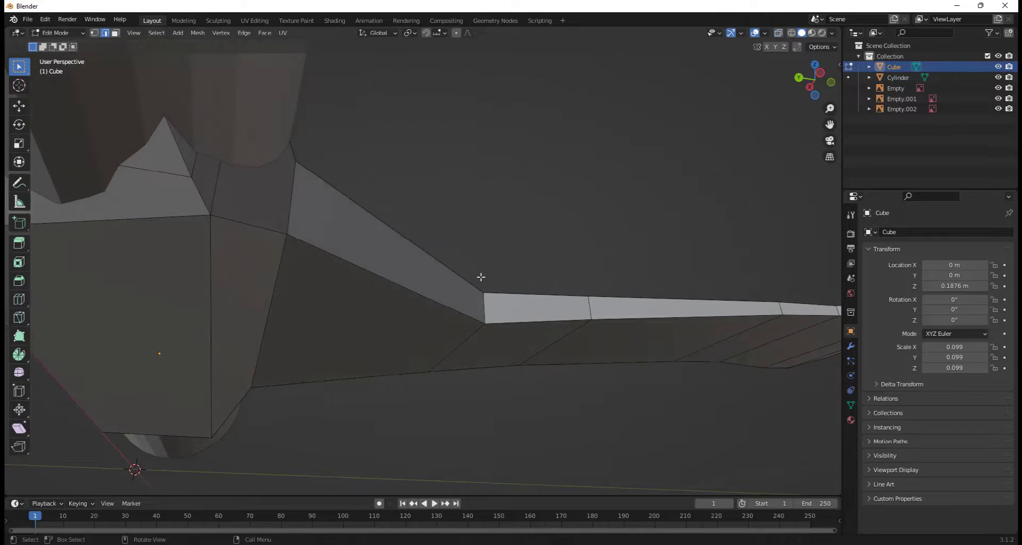
key(s)
key(y)
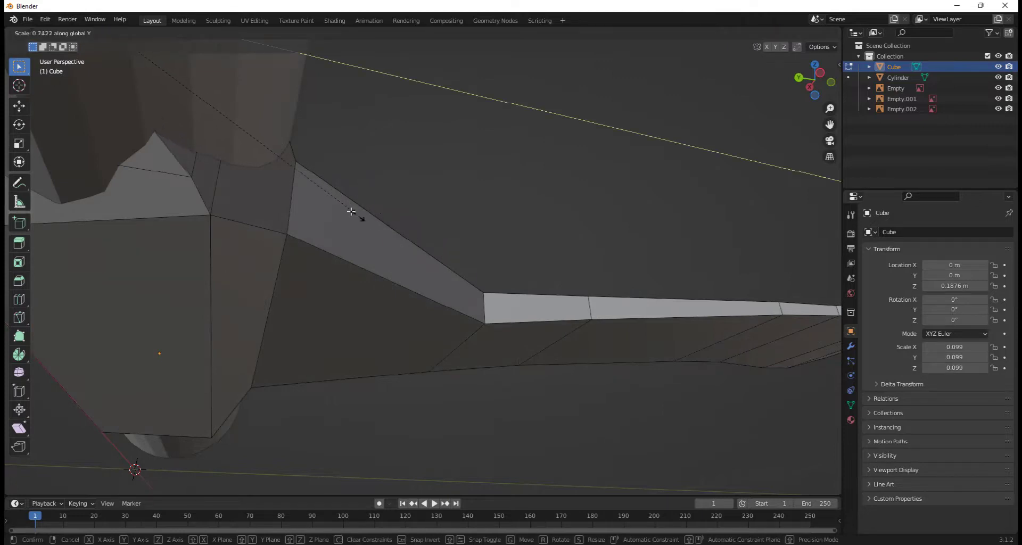
click(353, 215)
With X-ray on in top view, move the leading edge at the first wing section outboard of the root along X onto the blueprint's leading-edge line.
mouse_move(369, 217)
middle_down()
mouse_move(435, 238)
mouse_move(367, 231)
mouse_move(324, 255)
mouse_move(330, 281)
mouse_move(304, 385)
mouse_move(290, 372)
mouse_move(299, 327)
mouse_move(532, 327)
middle_up()
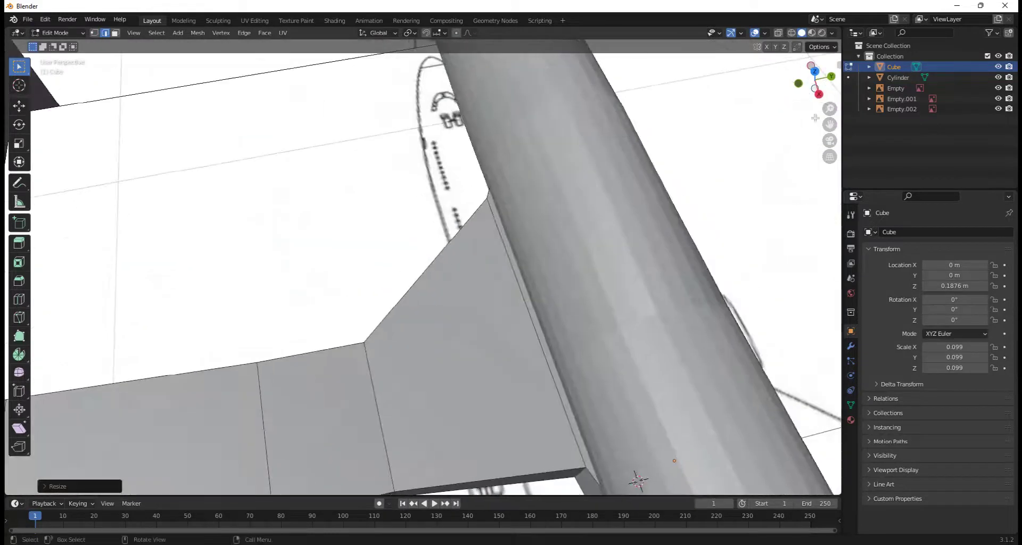
click(814, 72)
key(KP_7)
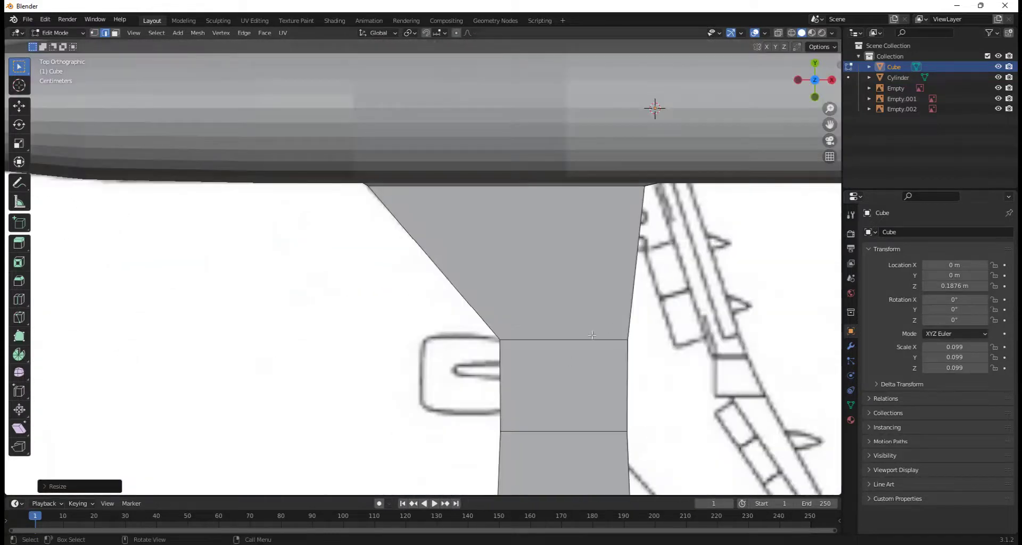
key(alt+z)
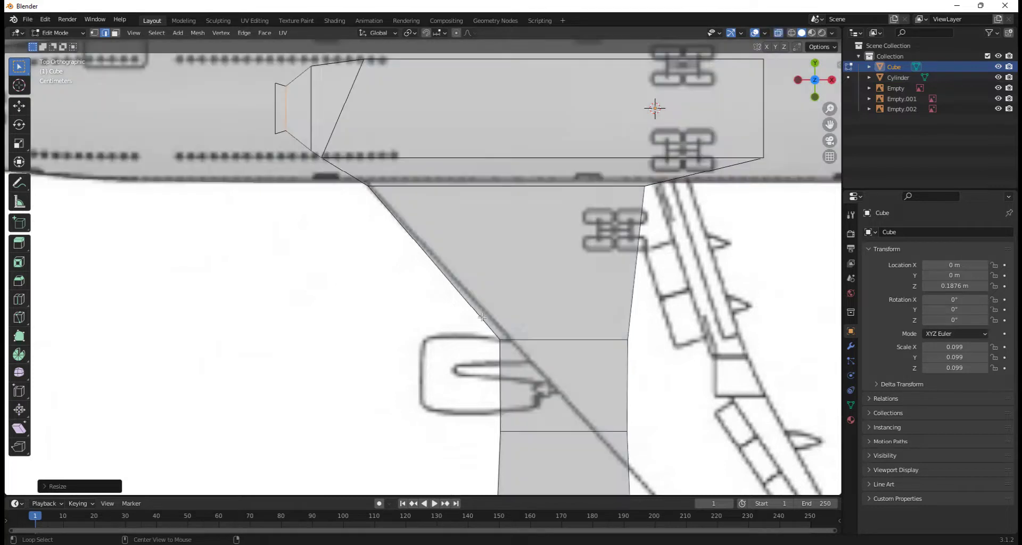
scroll(506, 346, up, 2)
middle_drag(512, 352, 613, 327)
click(614, 327)
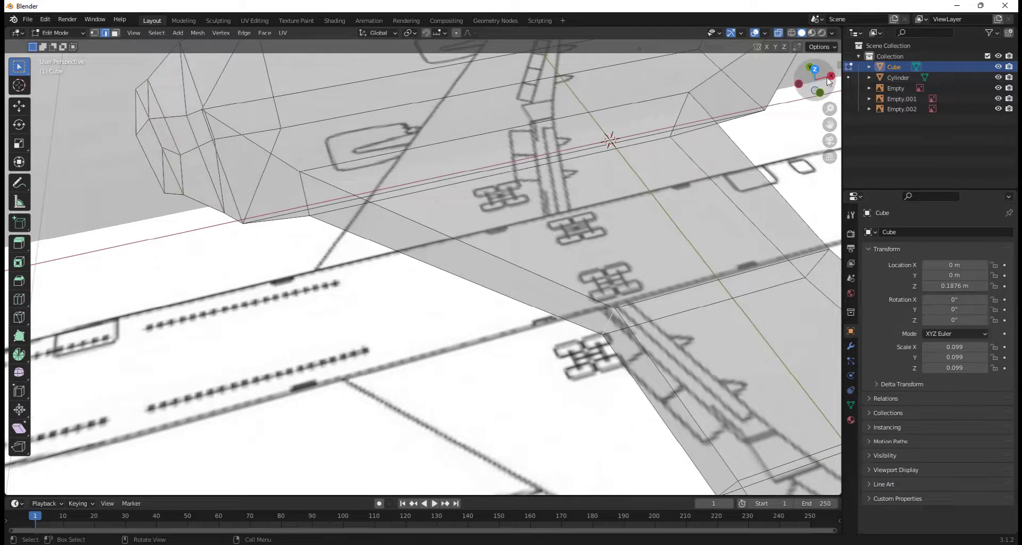
click(816, 70)
key(g)
key(x)
click(577, 442)
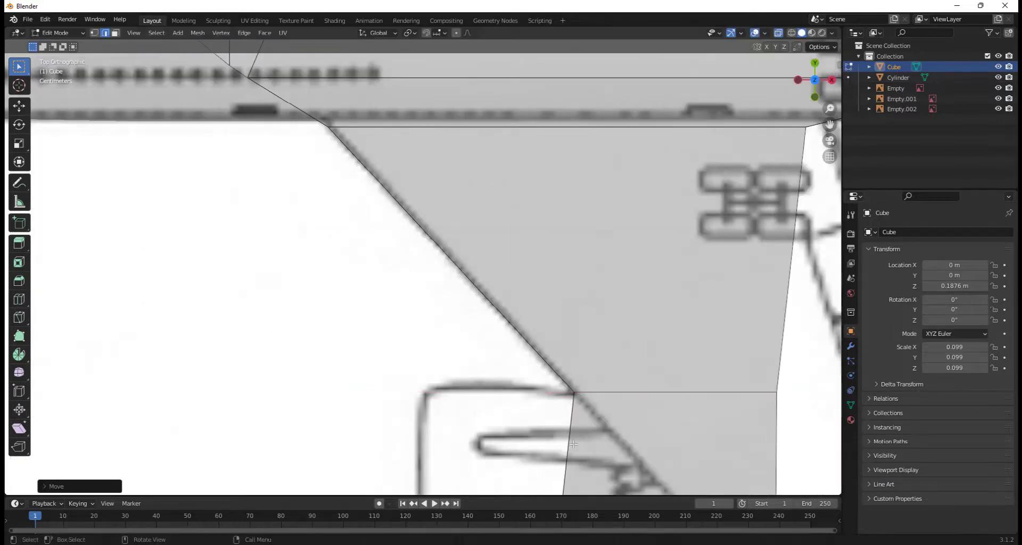
Select the leading edge at the second wing section outboard of the root and move it along X onto the blueprint's leading-edge line.
scroll(577, 441, down, 5)
scroll(498, 245, up, 2)
middle_drag(498, 245, 364, 271)
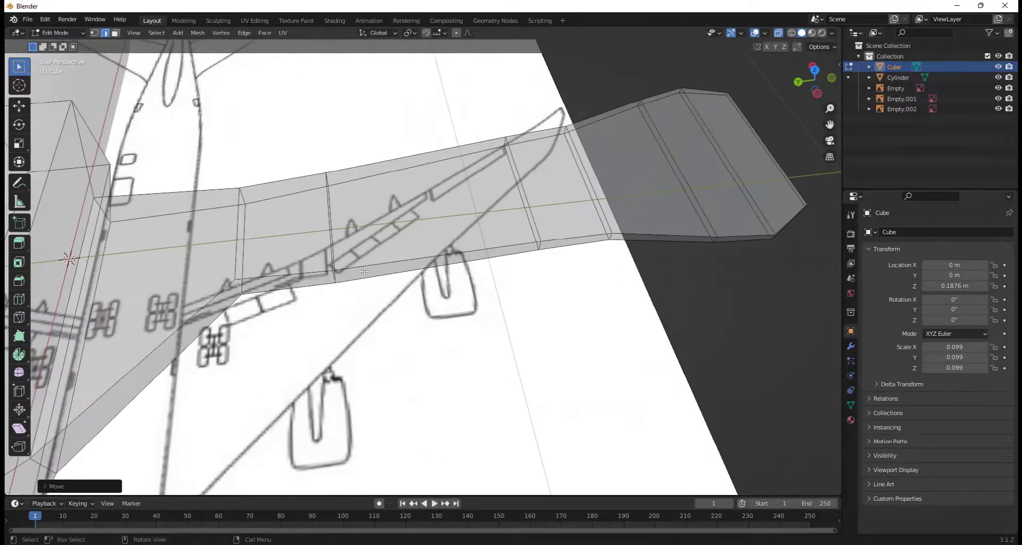
click(335, 276)
middle_drag(306, 286, 334, 238)
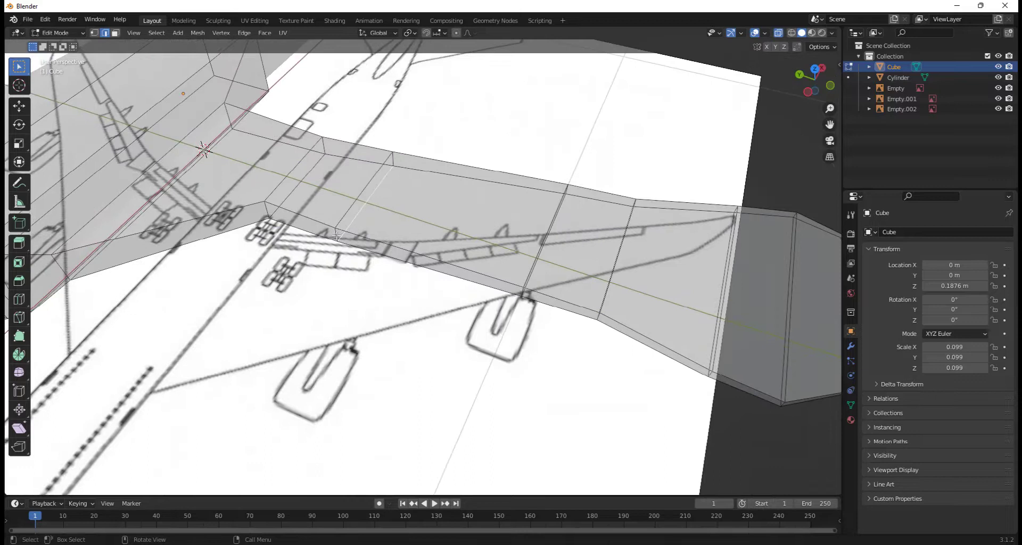
click(815, 68)
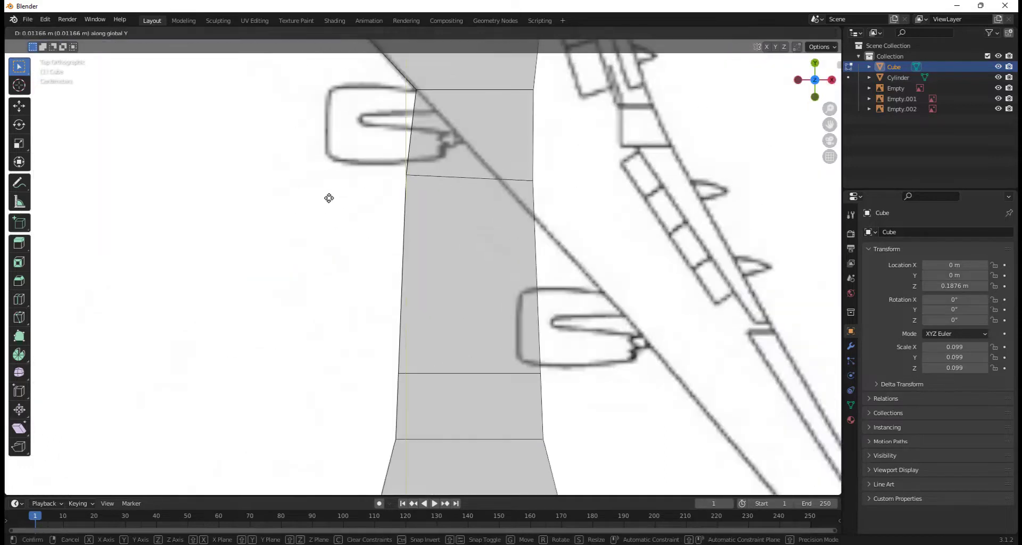
key(g)
key(x)
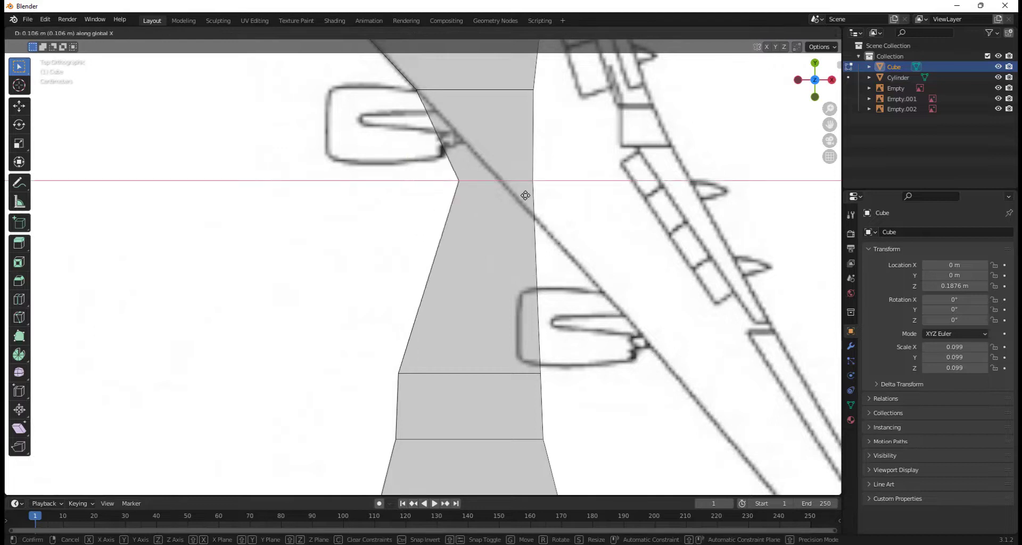
click(538, 194)
shift+middle_drag(540, 205, 481, 202)
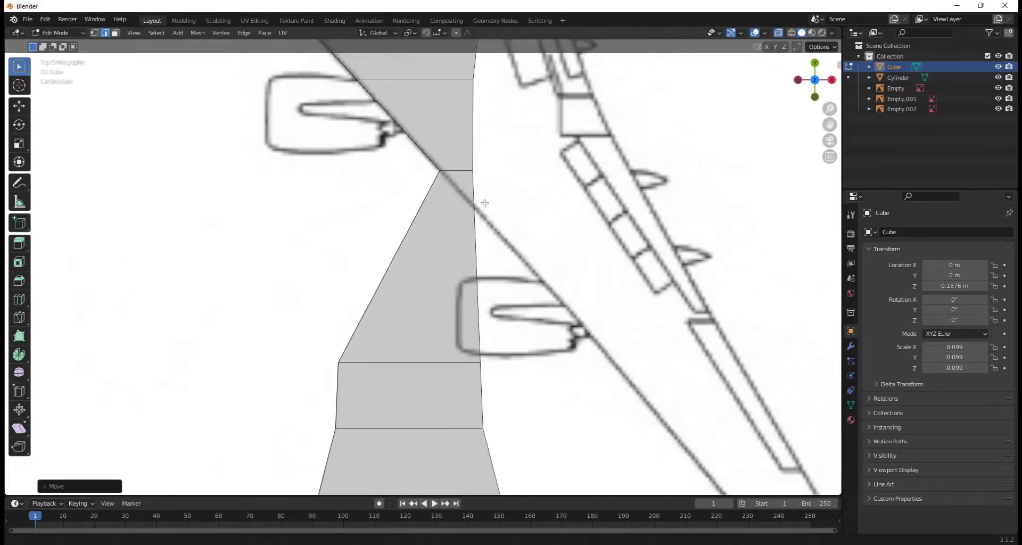
middle_drag(391, 404, 438, 357)
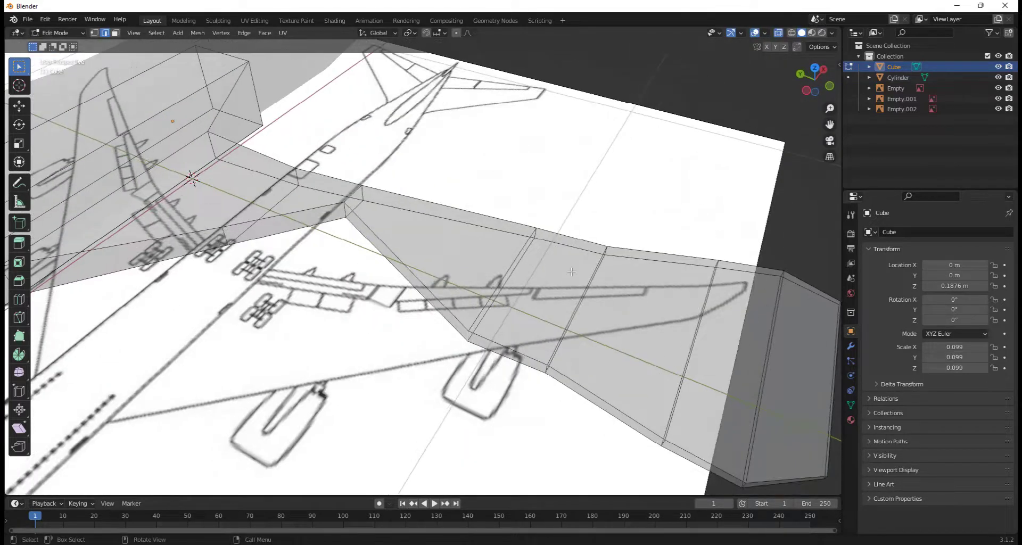
click(814, 70)
key(g)
key(x)
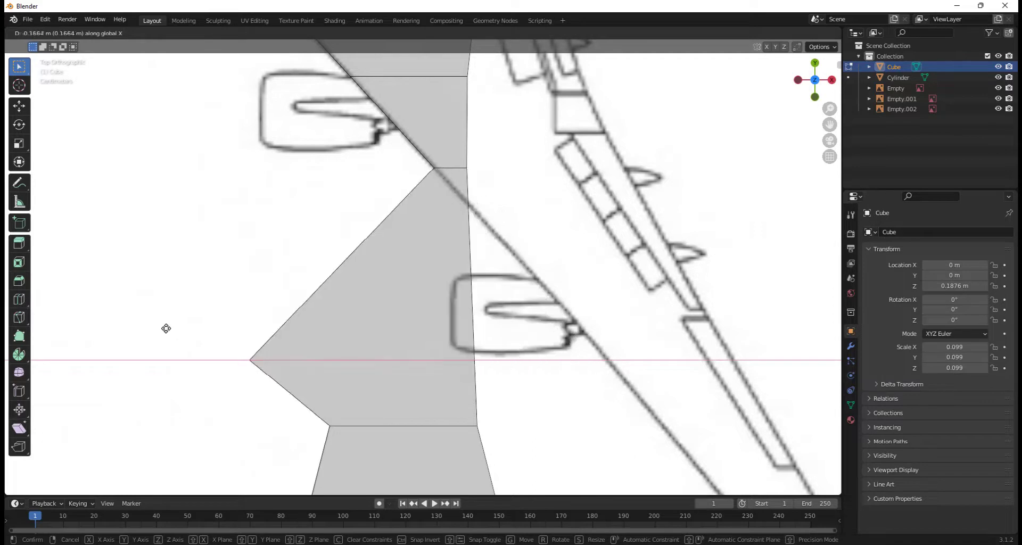
right_click(438, 356)
scroll(434, 354, down, 3)
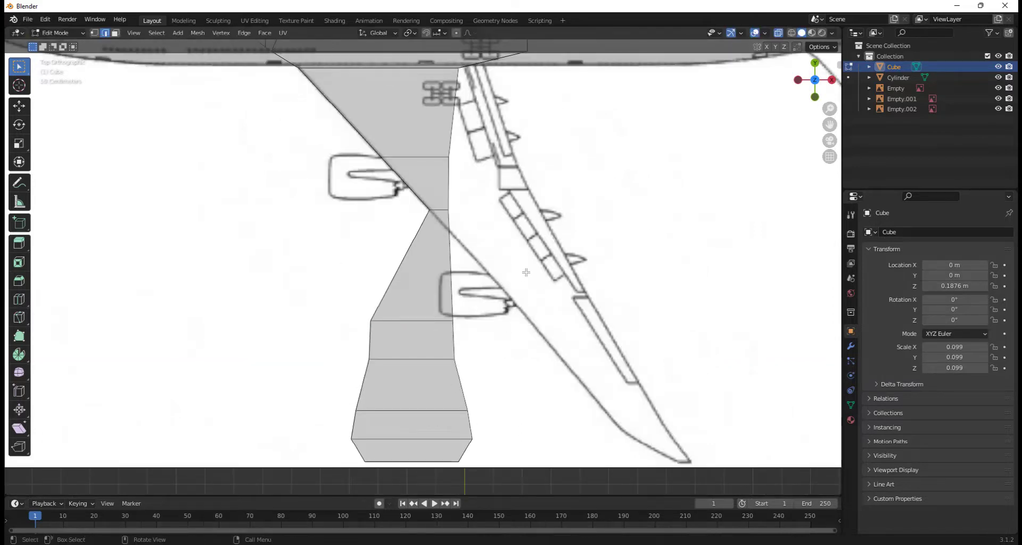
scroll(526, 272, down, 3)
middle_drag(541, 239, 501, 221)
scroll(495, 263, up, 4)
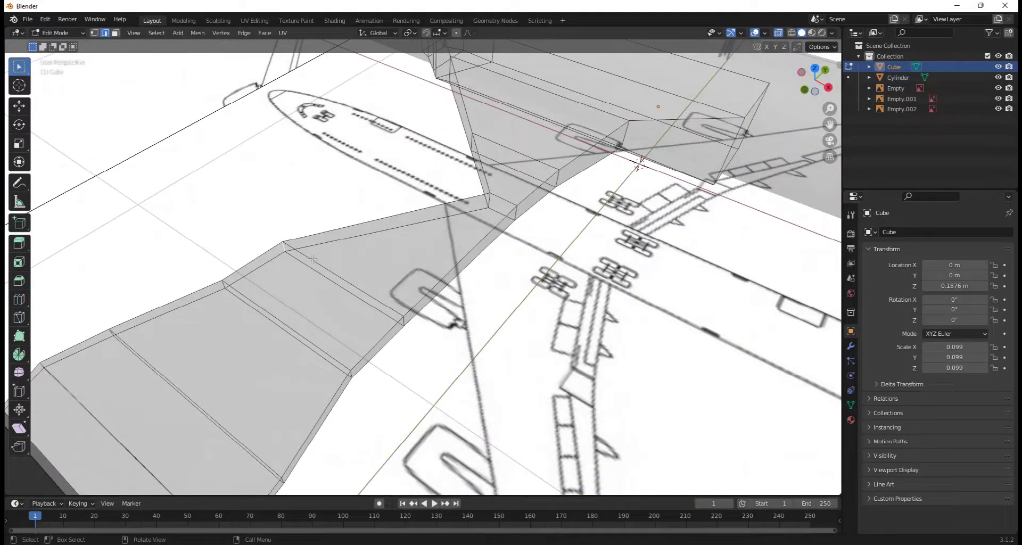
key(g)
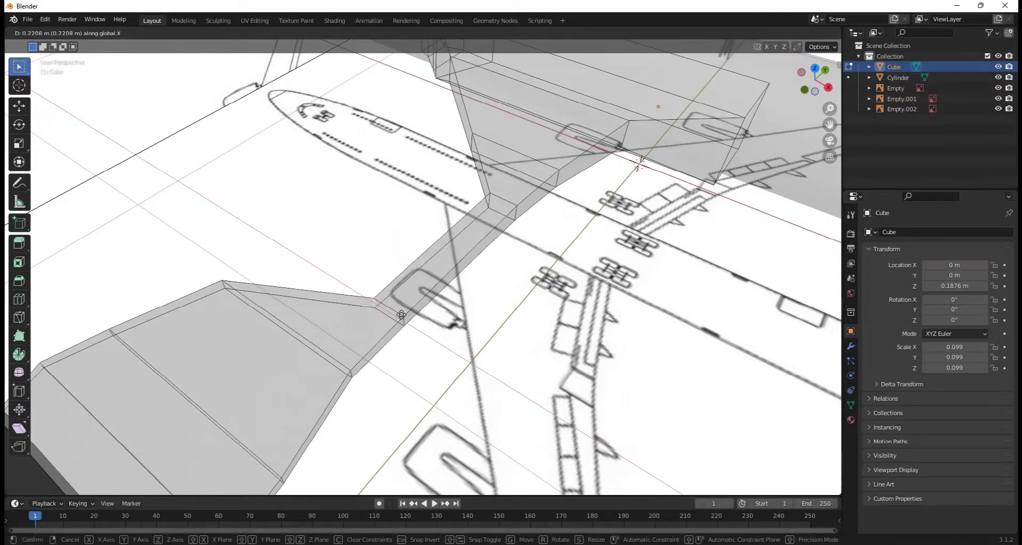
click(334, 293)
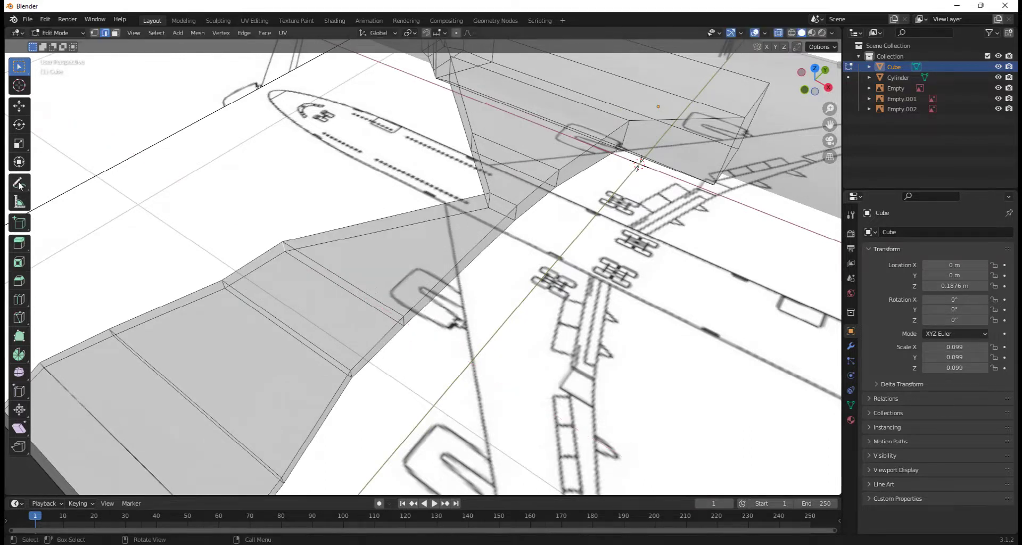
Circle the third wing section's trailing edge with the Annotate tool, erase the marks and return to the selection tool.
click(19, 183)
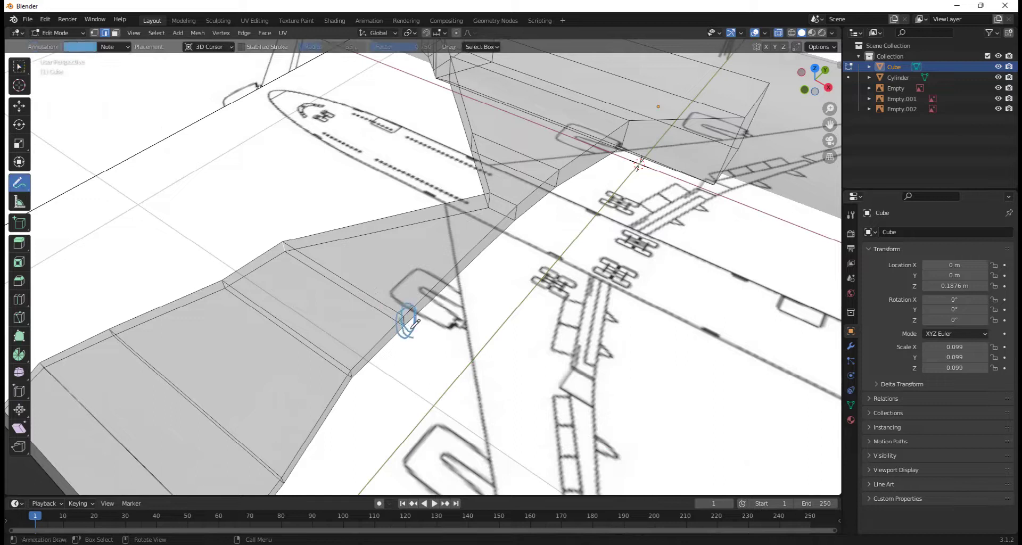
drag(29, 185, 40, 207)
mouse_move(22, 138)
mouse_down()
mouse_move(82, 183)
mouse_move(80, 196)
mouse_up()
drag(427, 317, 414, 309)
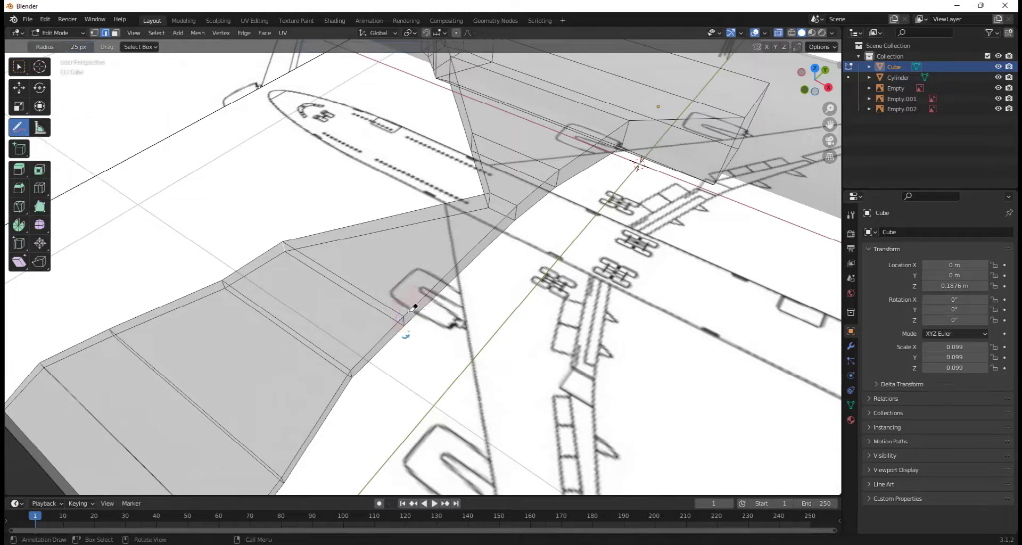
click(18, 65)
In top view, move the wing root's trailing edge about 0.084 m along X onto the blueprint's trailing-edge line.
mouse_move(347, 273)
middle_down()
mouse_move(582, 314)
mouse_move(632, 307)
middle_up()
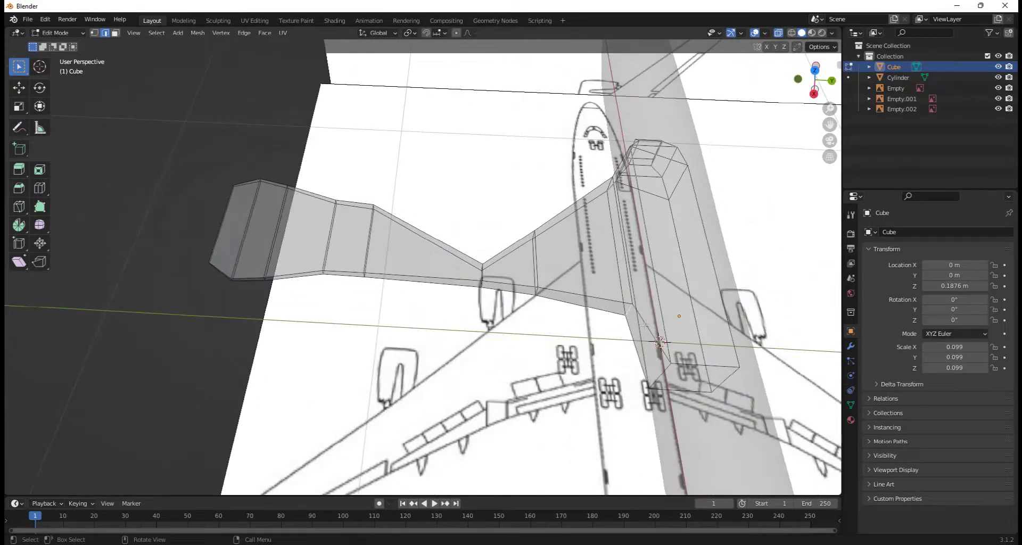
click(815, 70)
key(g)
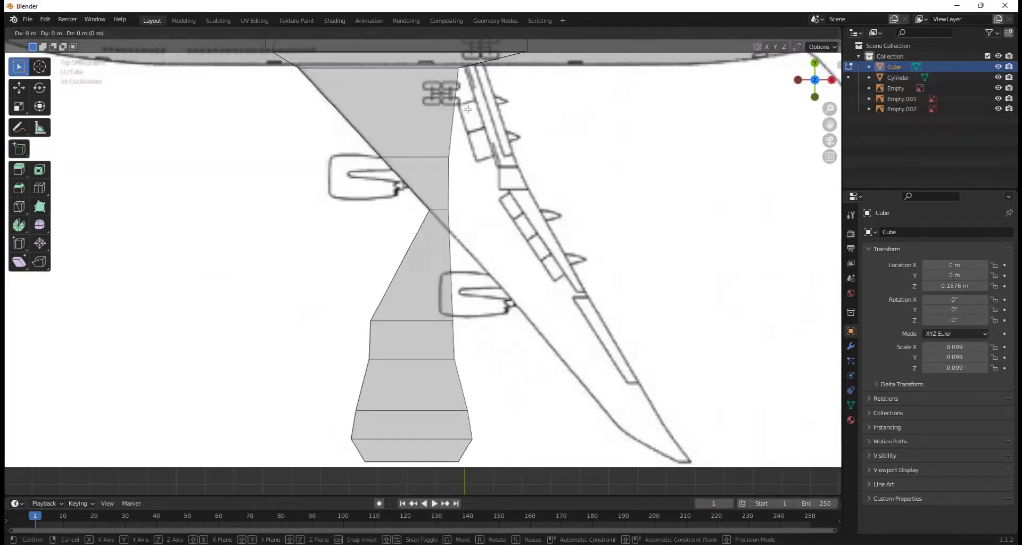
key(x)
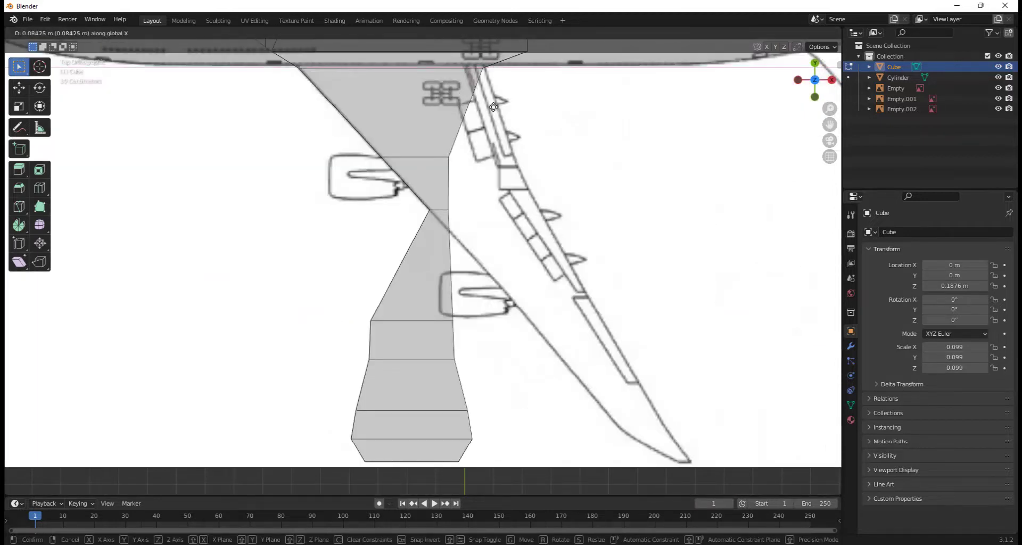
click(492, 107)
Select the wing root's edges along the fuselage and move them about 0.006 m along Y onto the blueprint's fuselage side line.
scroll(522, 224, up, 4)
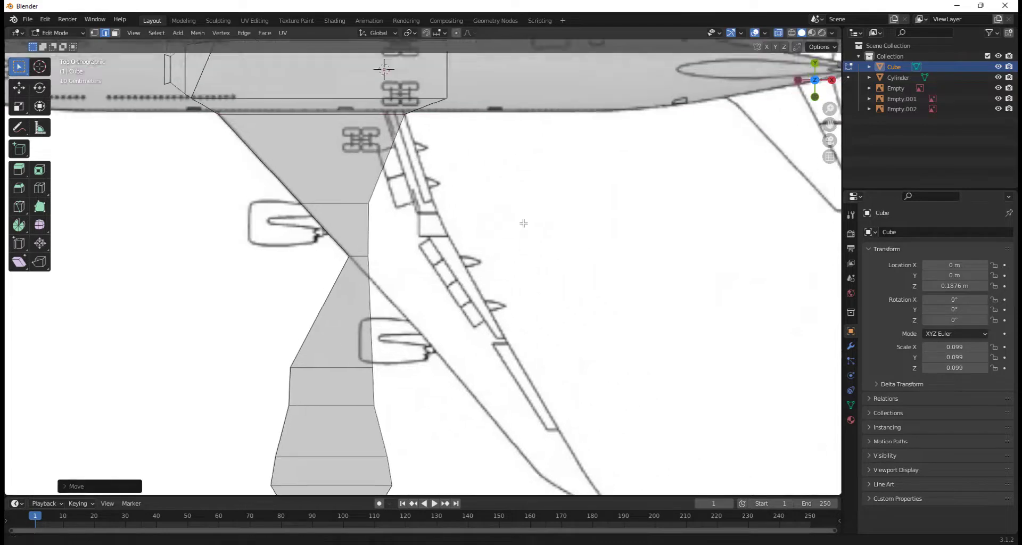
shift+middle_drag(441, 207, 465, 342)
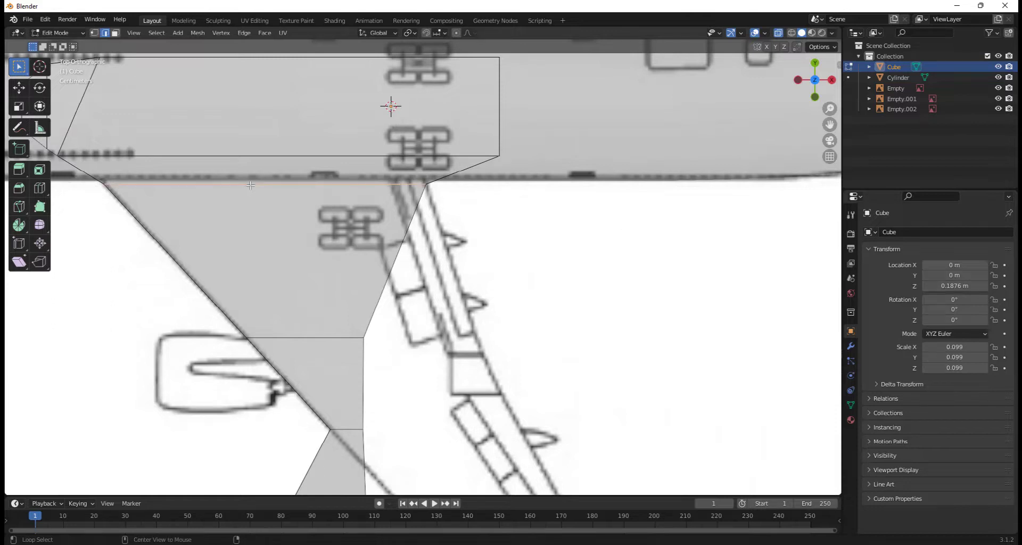
middle_drag(250, 186, 464, 274)
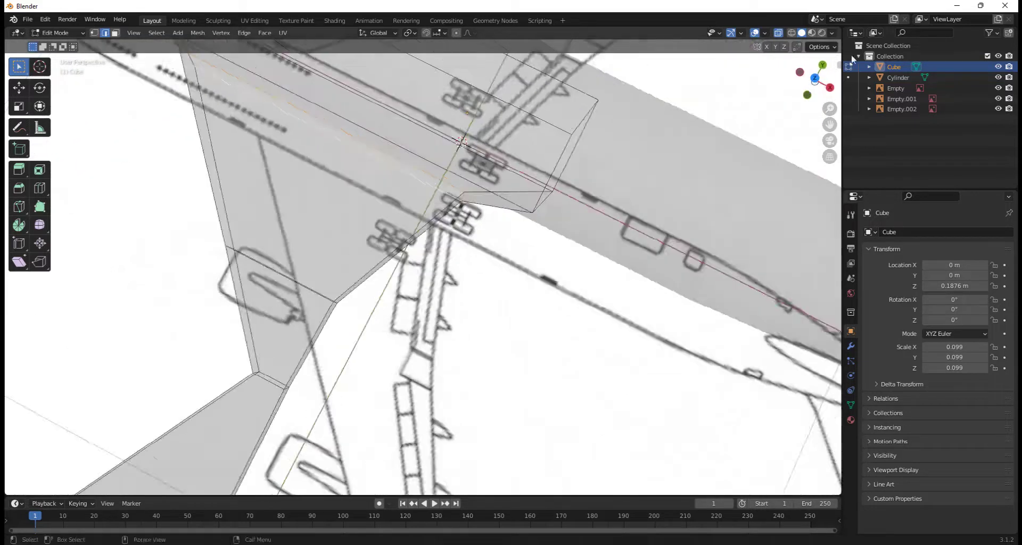
click(817, 79)
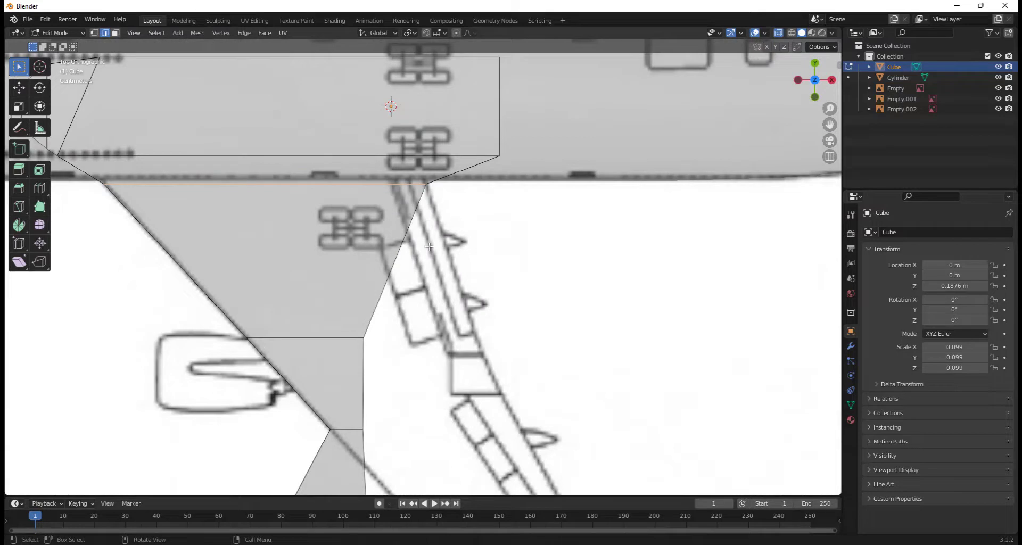
key(g)
key(z)
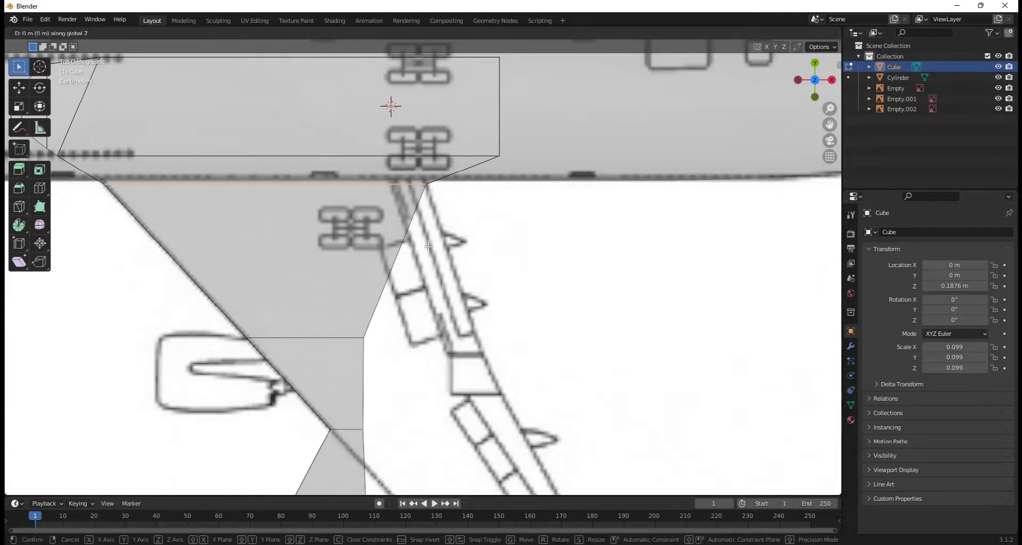
key(y)
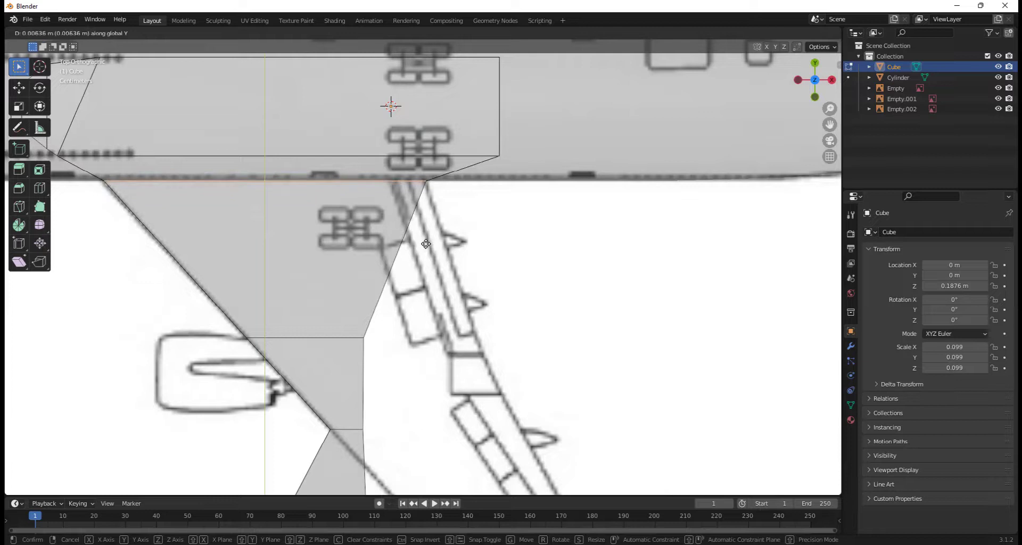
click(425, 244)
Select the trailing edge at the first wing section outboard of the root and move it along X onto the blueprint's trailing-edge line.
middle_drag(399, 341, 360, 278)
click(359, 278)
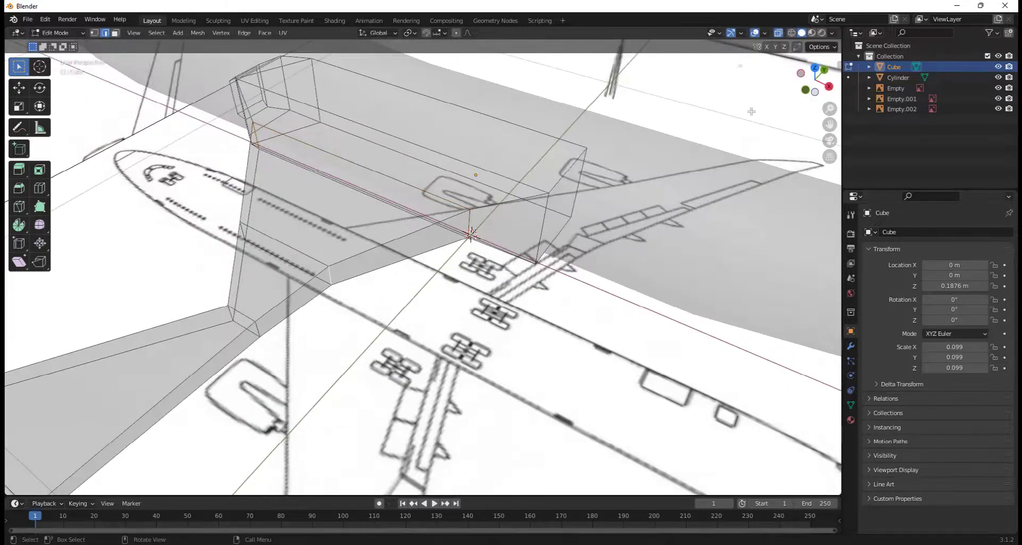
click(814, 71)
key(g)
key(x)
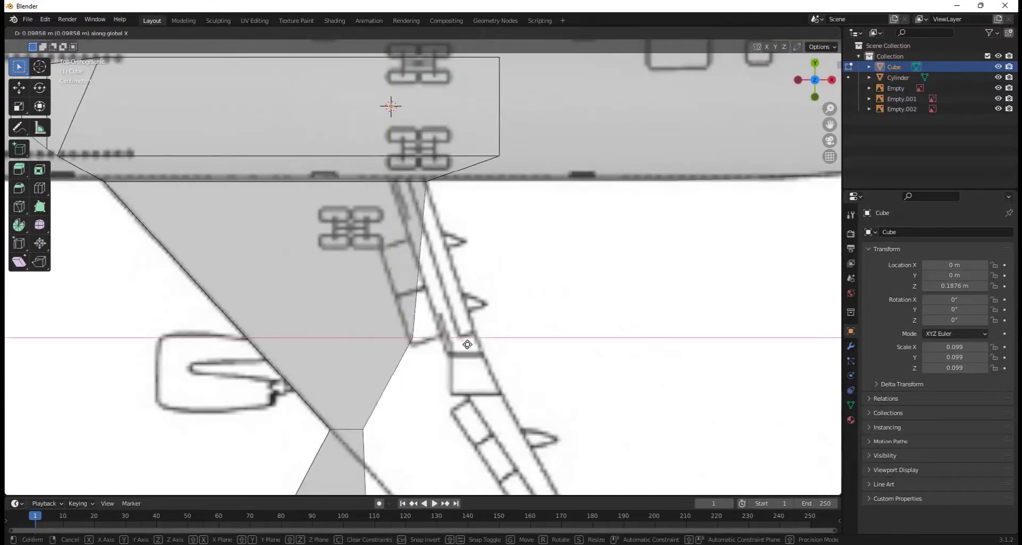
click(481, 340)
middle_drag(470, 346, 11, 50)
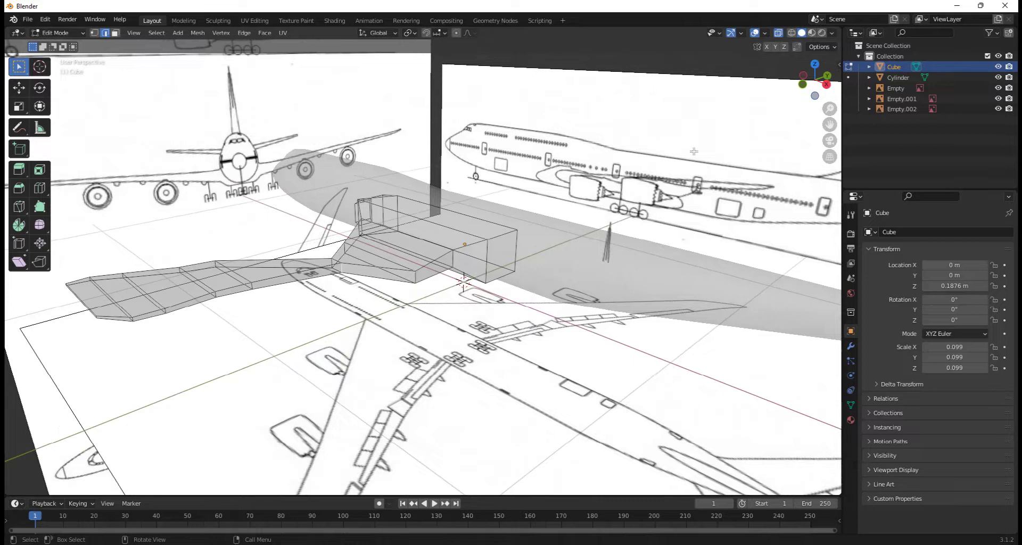
click(816, 63)
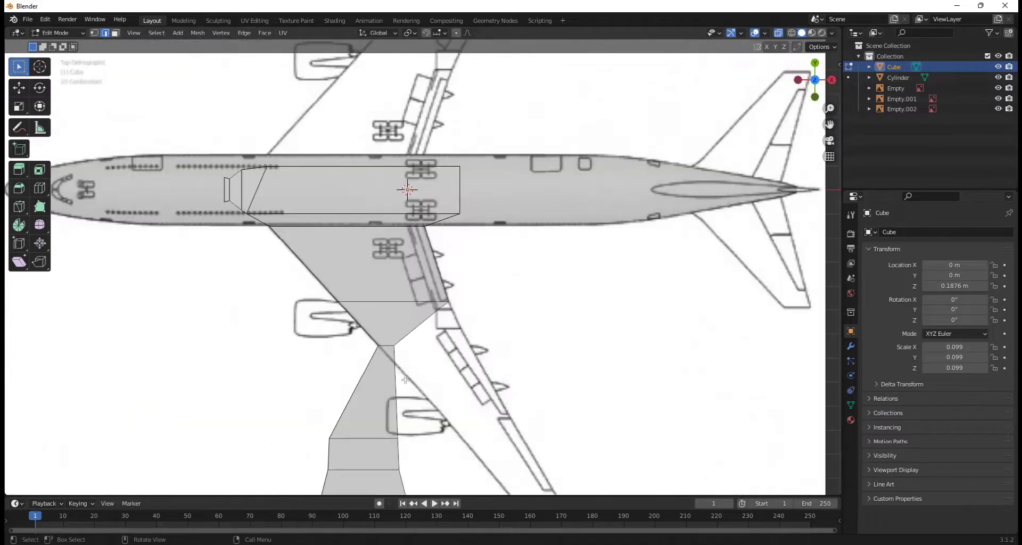
Move the trailing edge at the second wing section outboard of the root about 0.312 m along X onto the blueprint's trailing-edge line.
key(g)
key(x)
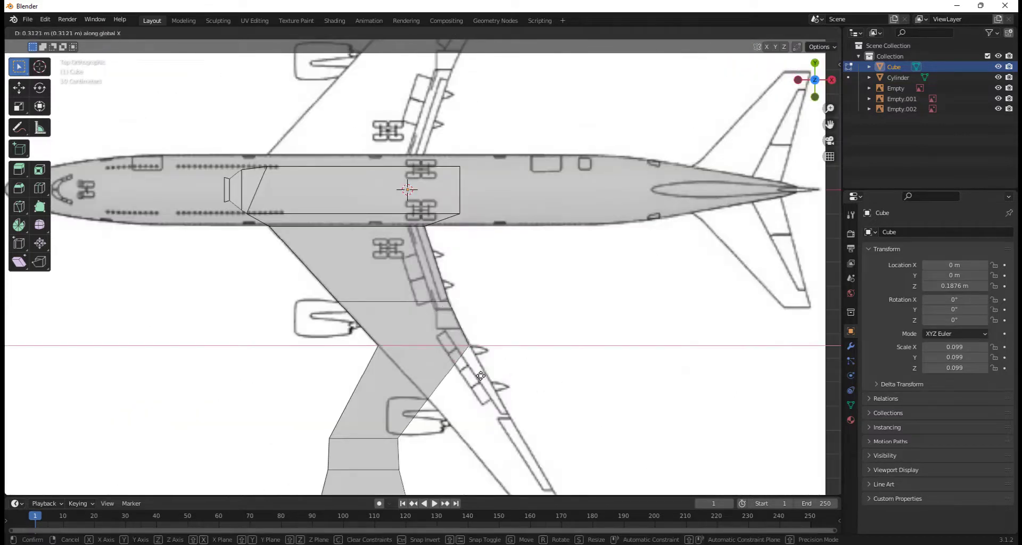
click(481, 376)
Select the third wing section's trailing edge and, in top view, move it along X onto the blueprint's trailing-edge line.
middle_drag(461, 447, 263, 271)
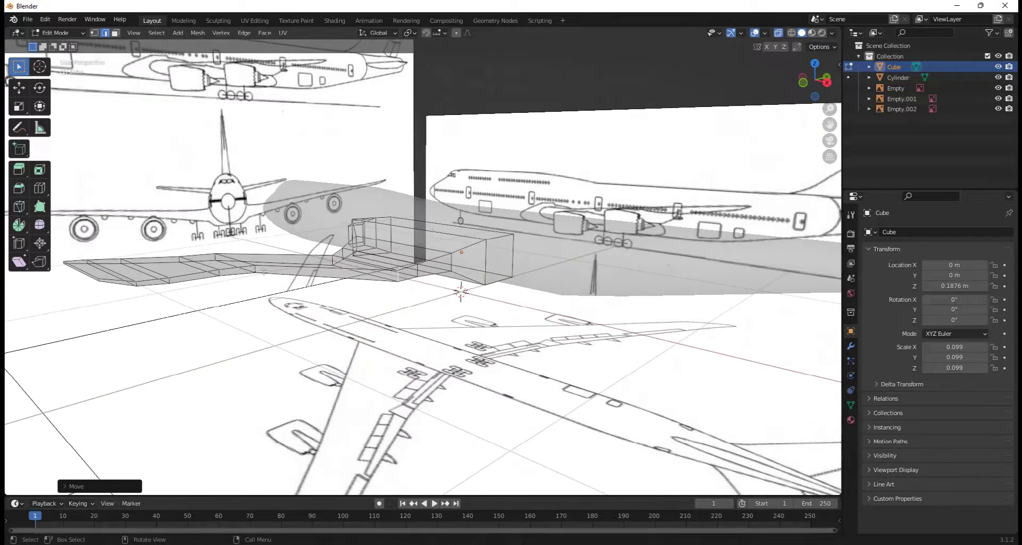
click(256, 272)
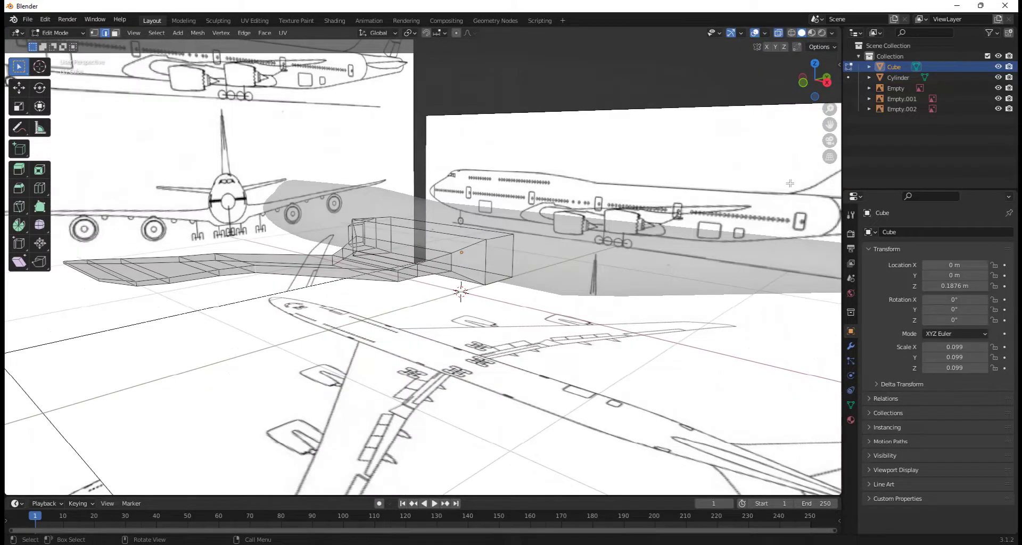
click(817, 65)
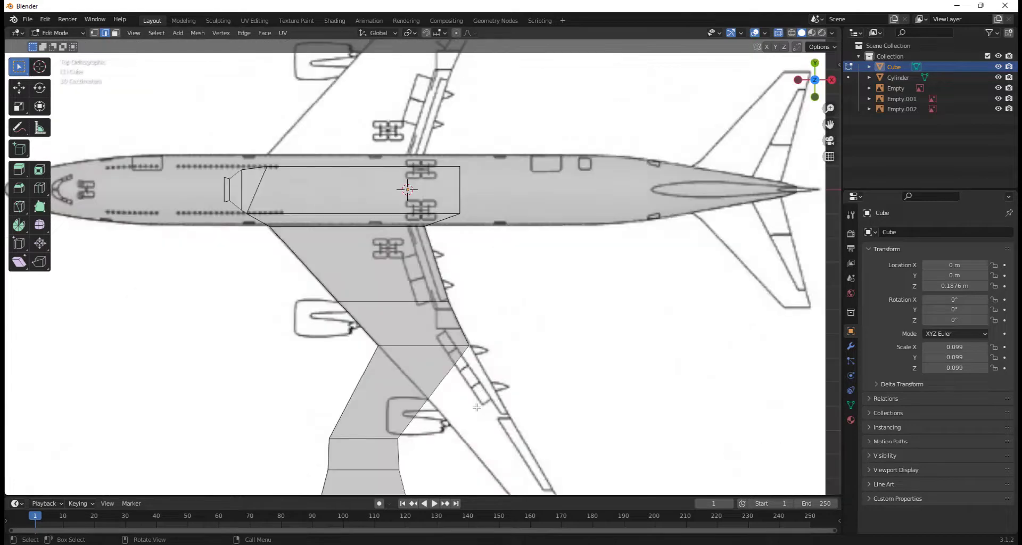
key(g)
key(x)
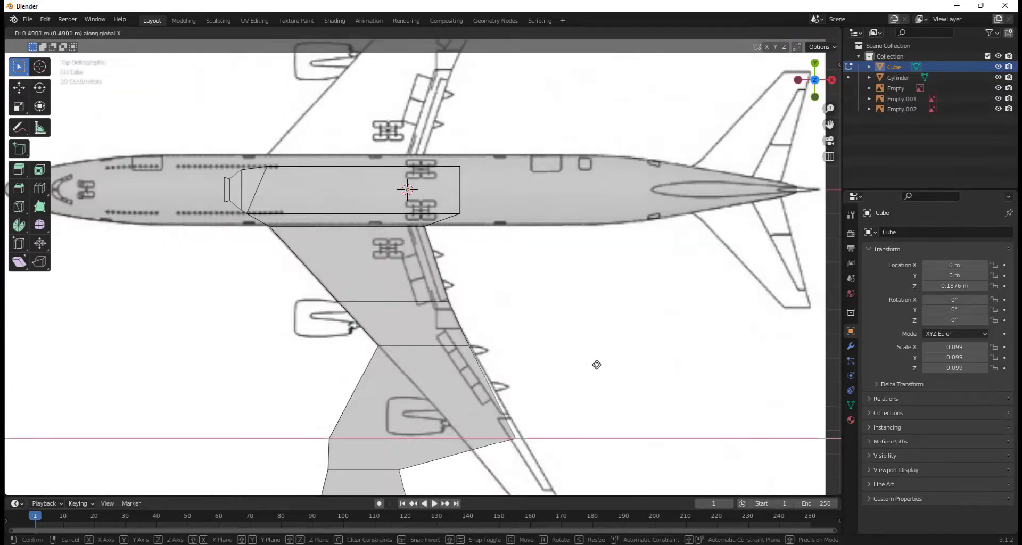
click(601, 363)
Select the fourth wing section's trailing edge and move it along X onto the blueprint's trailing-edge line in top view.
middle_drag(530, 383, 242, 208)
middle_drag(248, 242, 208, 326)
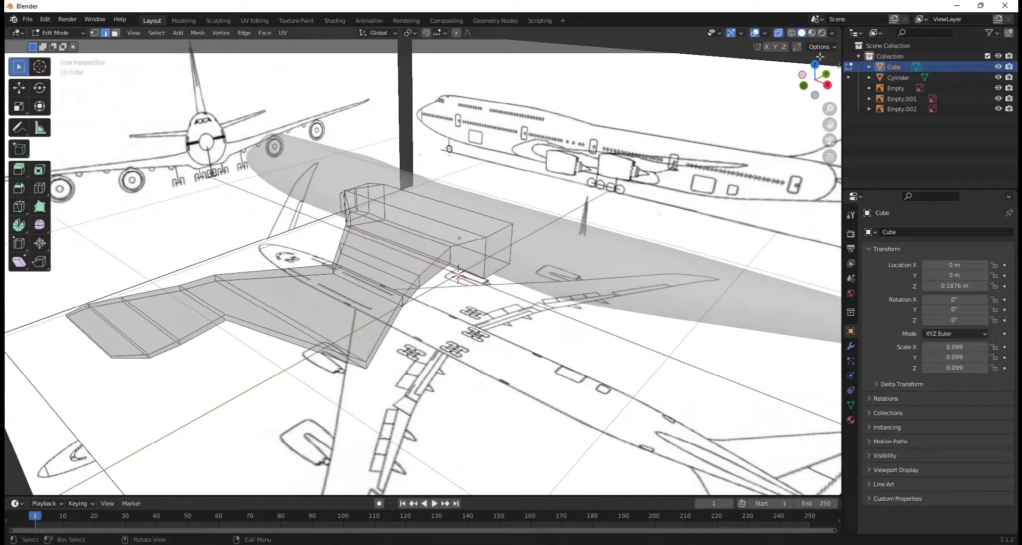
click(814, 64)
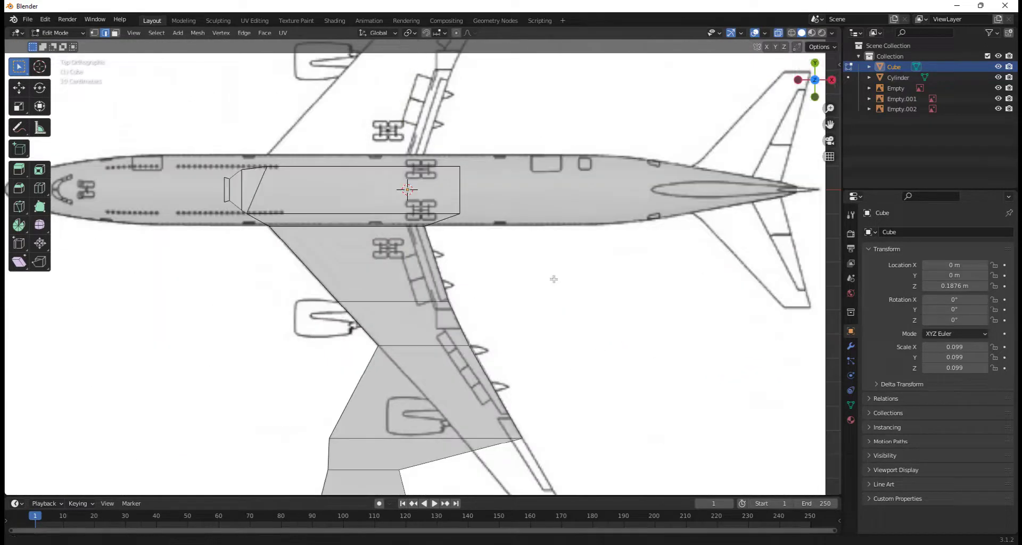
scroll(458, 166, up, 5)
key(g)
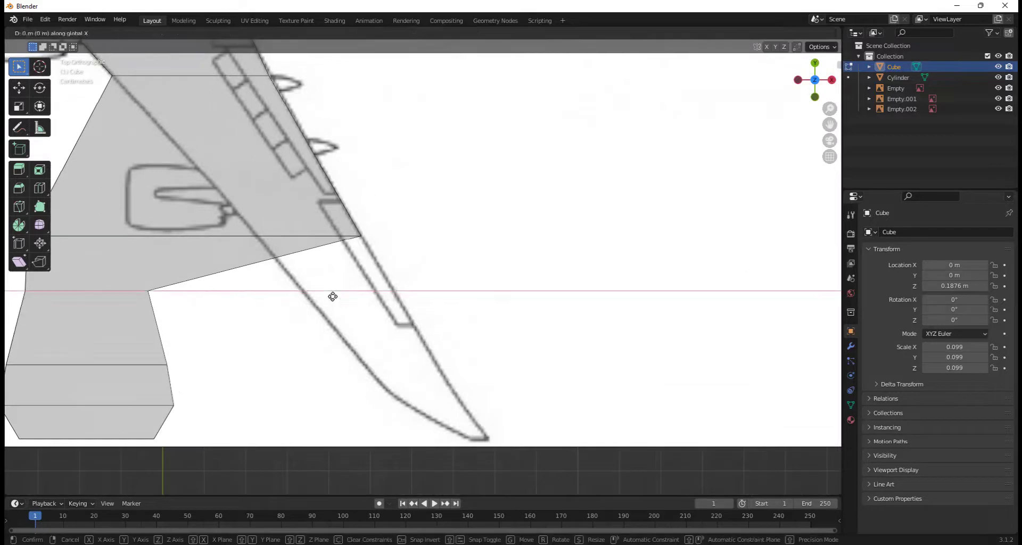
key(x)
click(504, 287)
Select the fifth wing section's trailing edge and, in top view, shift it along X to meet the blueprint's trailing-edge line.
middle_drag(504, 288, 157, 229)
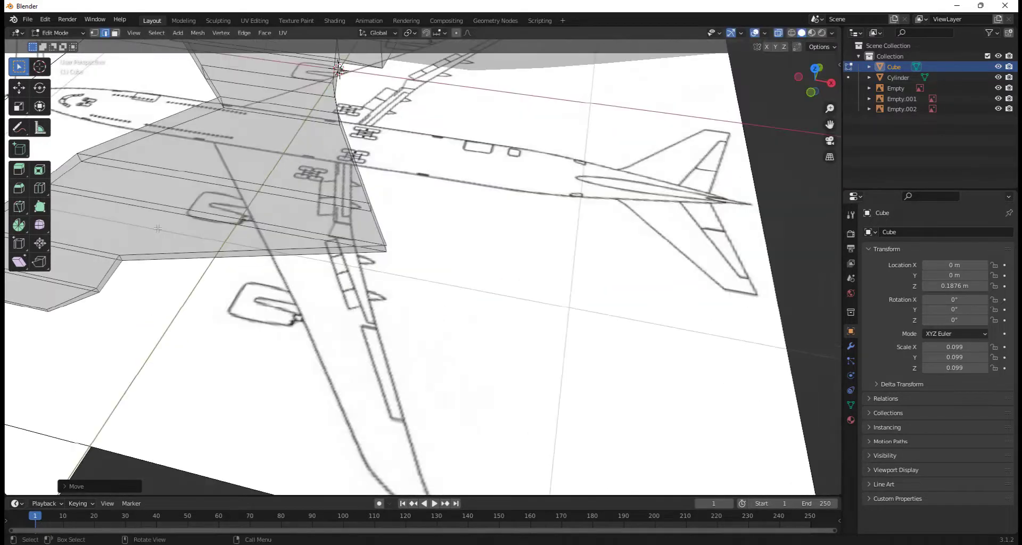
click(120, 259)
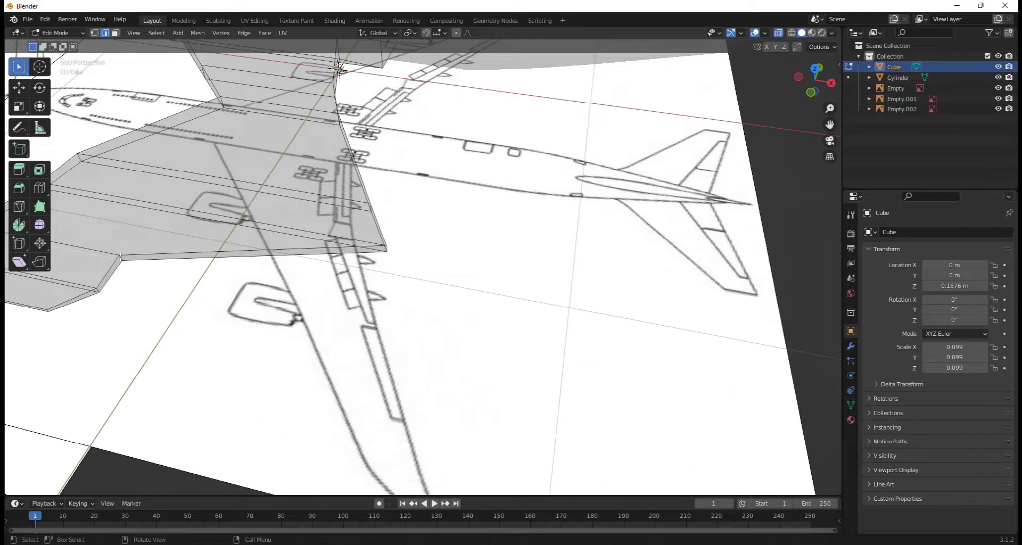
click(814, 67)
key(g)
key(x)
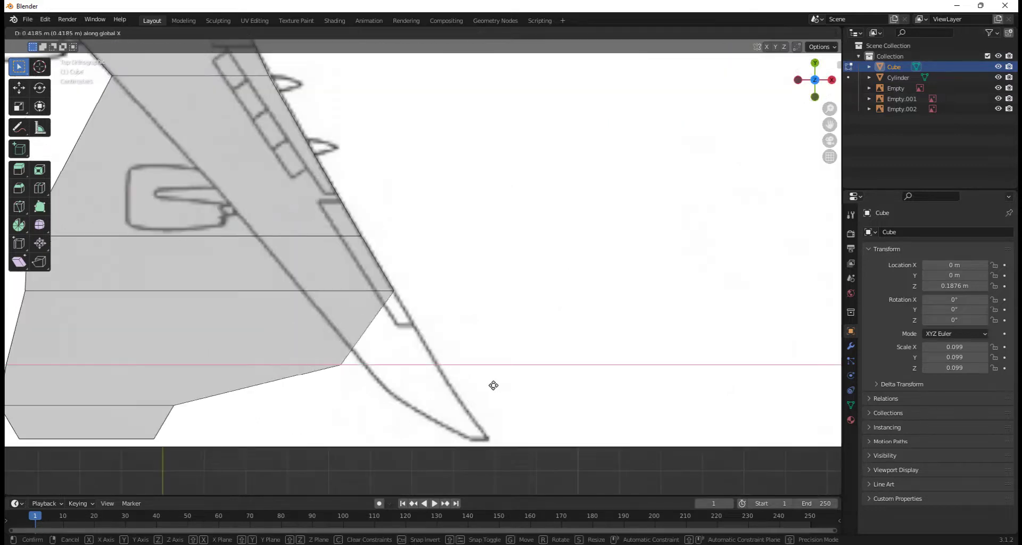
click(555, 359)
Select the sixth wing section's trailing edge, just inboard of the tip, and move it along X onto the blueprint's trailing-edge line.
middle_drag(538, 365, 226, 355)
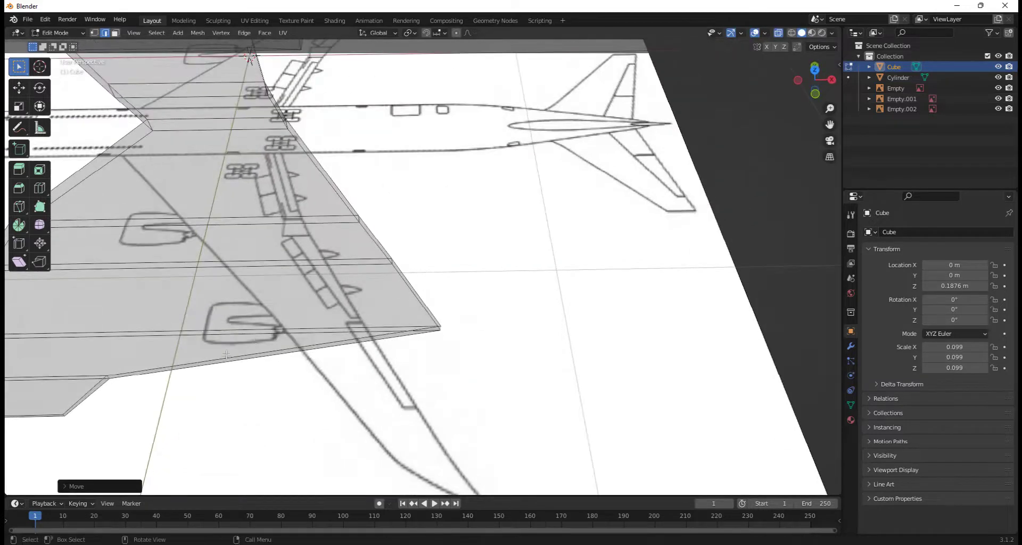
click(108, 378)
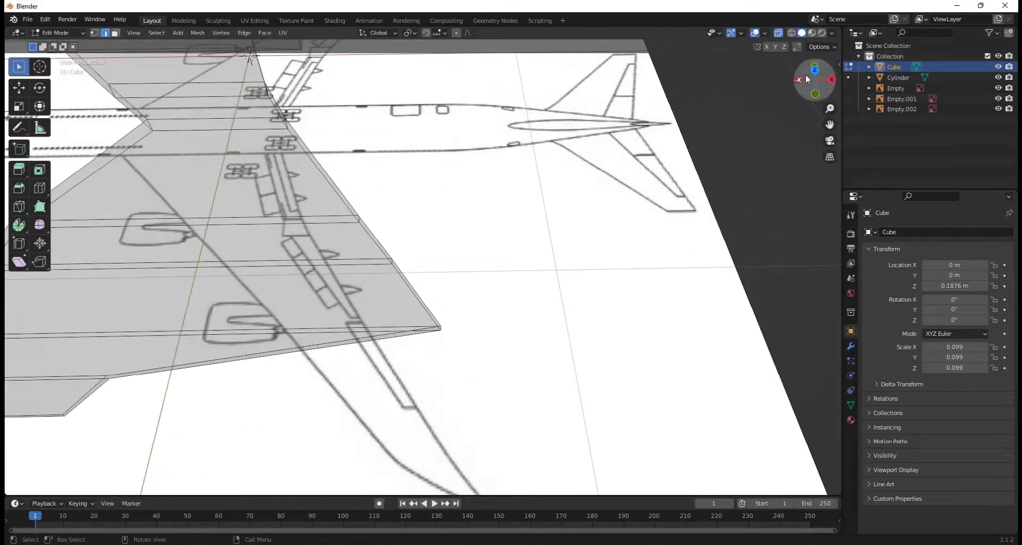
click(814, 69)
key(g)
key(x)
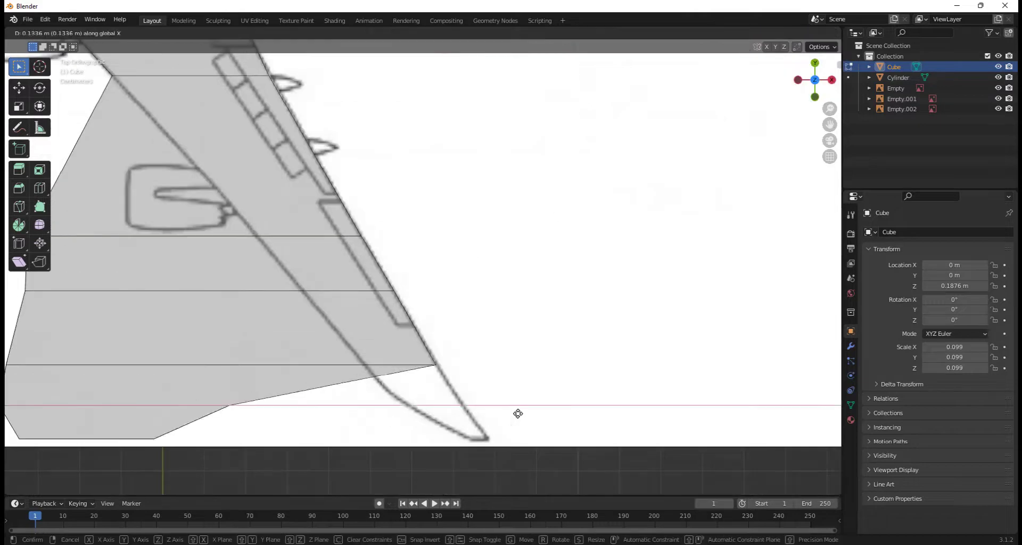
click(617, 379)
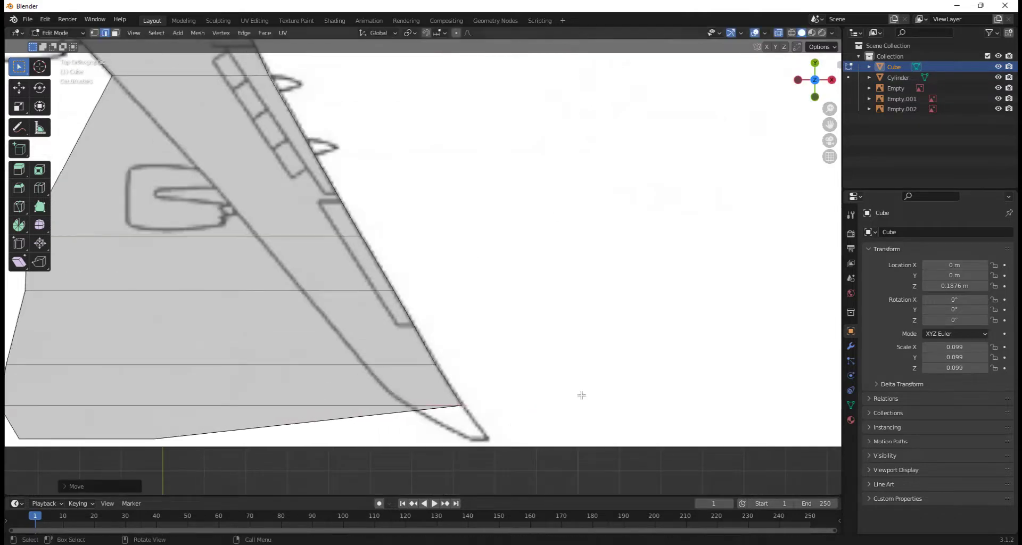
Select the wingtip's trailing edge and move it about 0.803 m along X onto the rear point of the blueprint's wingtip.
middle_drag(494, 423, 44, 389)
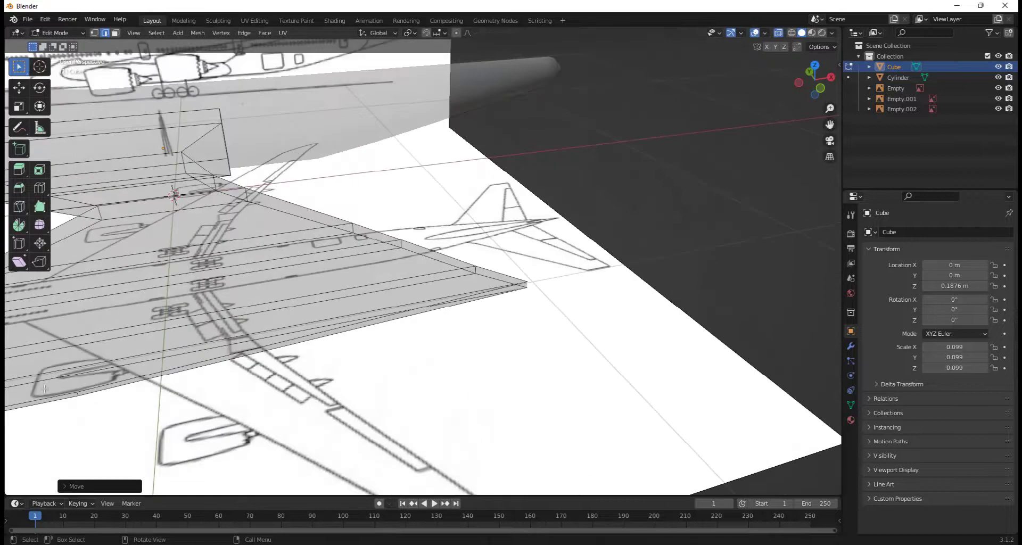
click(78, 393)
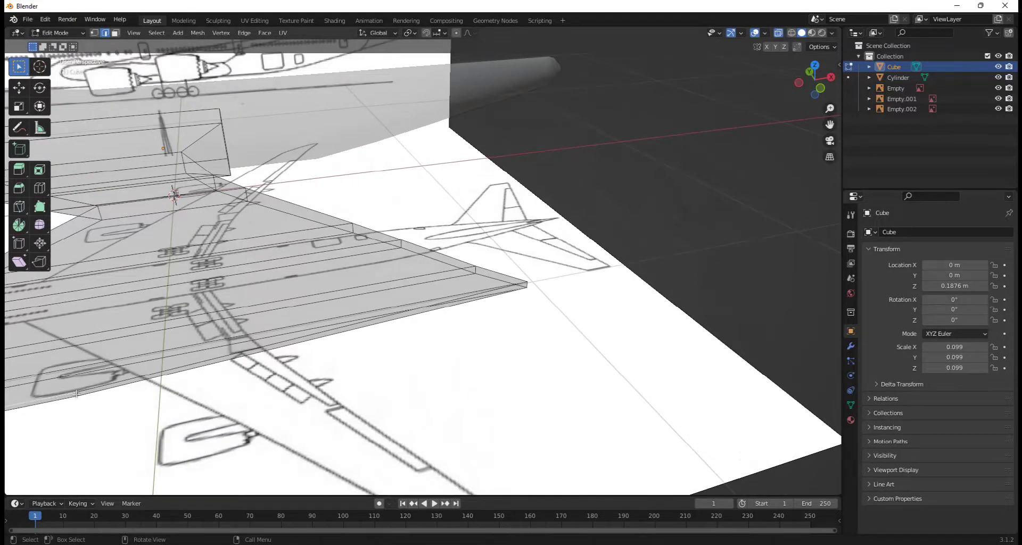
click(815, 65)
key(g)
key(x)
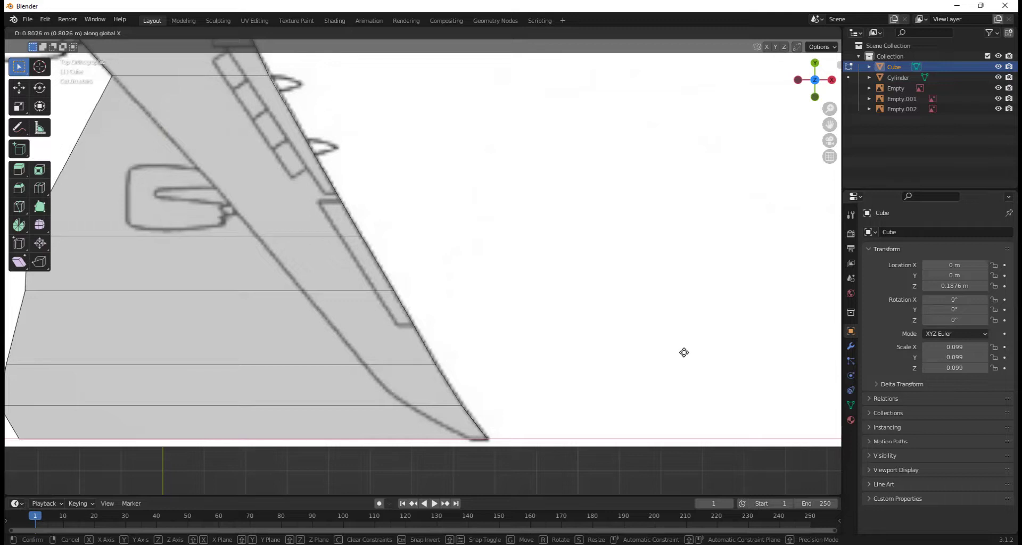
click(685, 352)
Select the third wing section's leading edge and move it about 0.554 m along X onto the blueprint's leading-edge line in top view.
scroll(325, 169, down, 4)
shift+middle_drag(310, 184, 442, 256)
scroll(442, 257, up, 5)
middle_drag(289, 347, 514, 397)
click(518, 378)
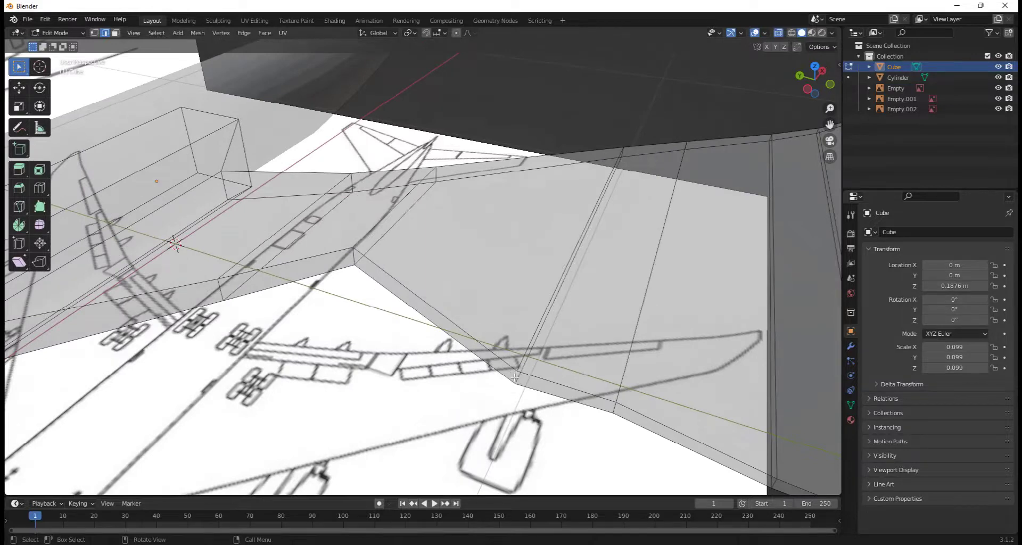
click(763, 66)
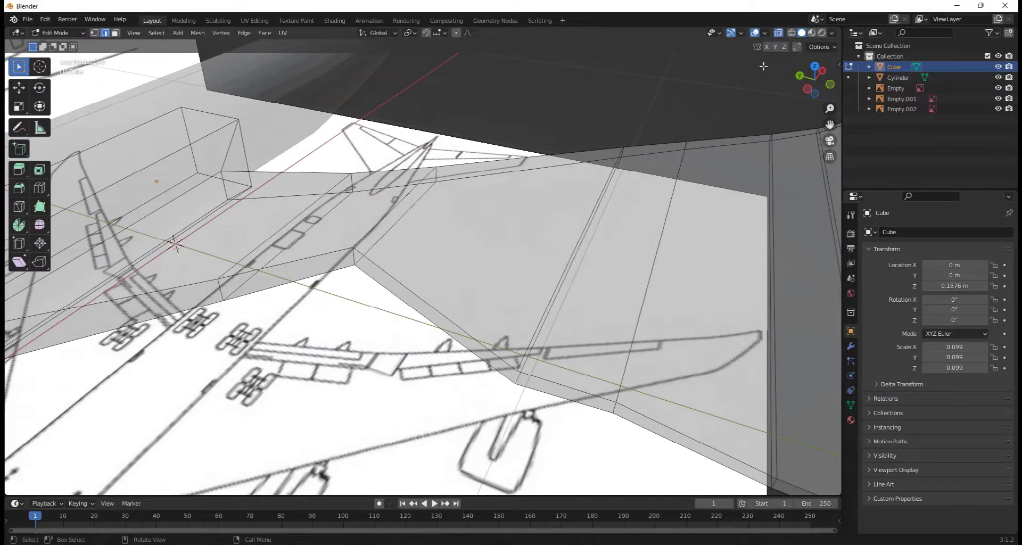
click(814, 66)
click(273, 382)
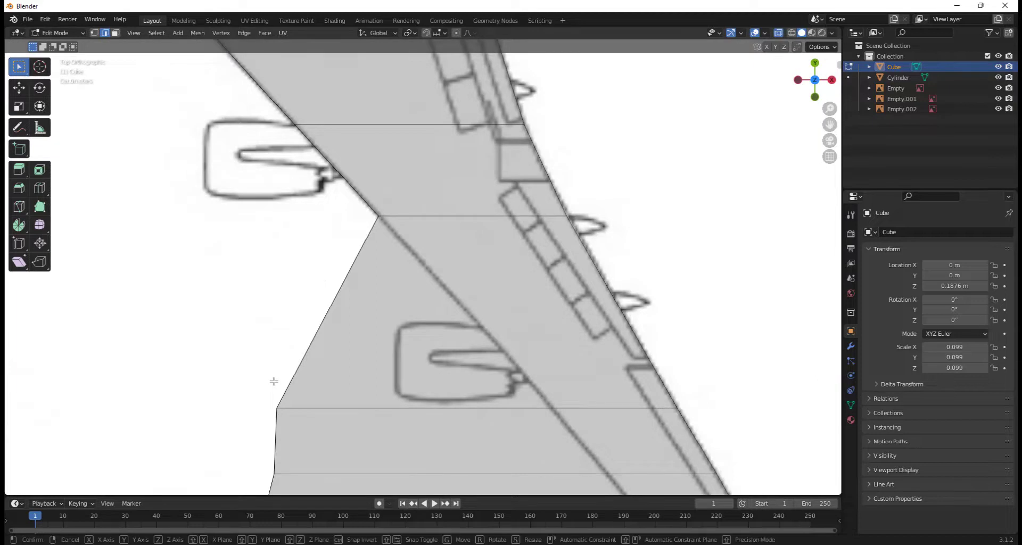
key(g)
key(x)
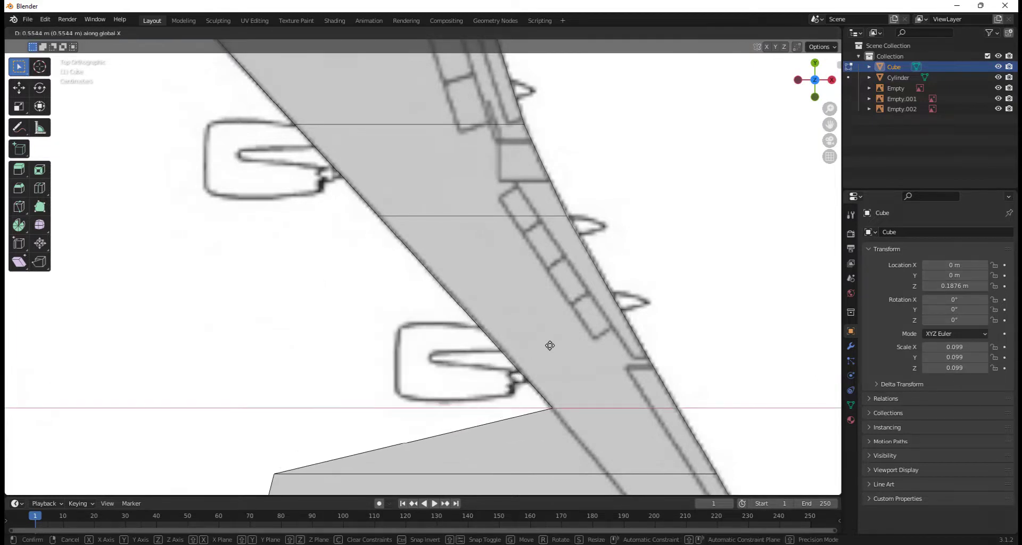
click(550, 346)
Select the fourth wing section's leading edge and, in top view, move it along X onto the blueprint's leading-edge line.
middle_drag(366, 418, 610, 260)
click(615, 263)
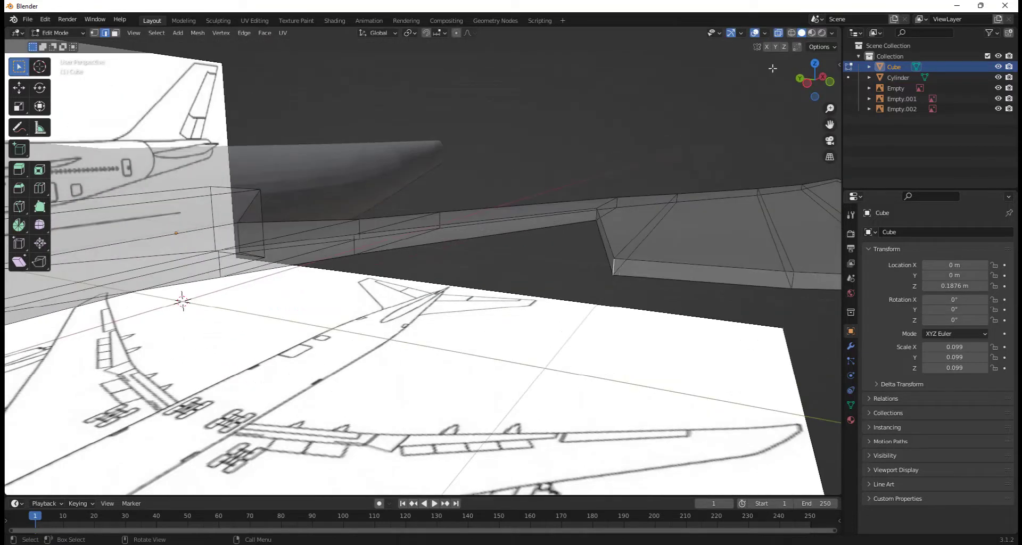
click(814, 66)
key(g)
key(x)
key(x)
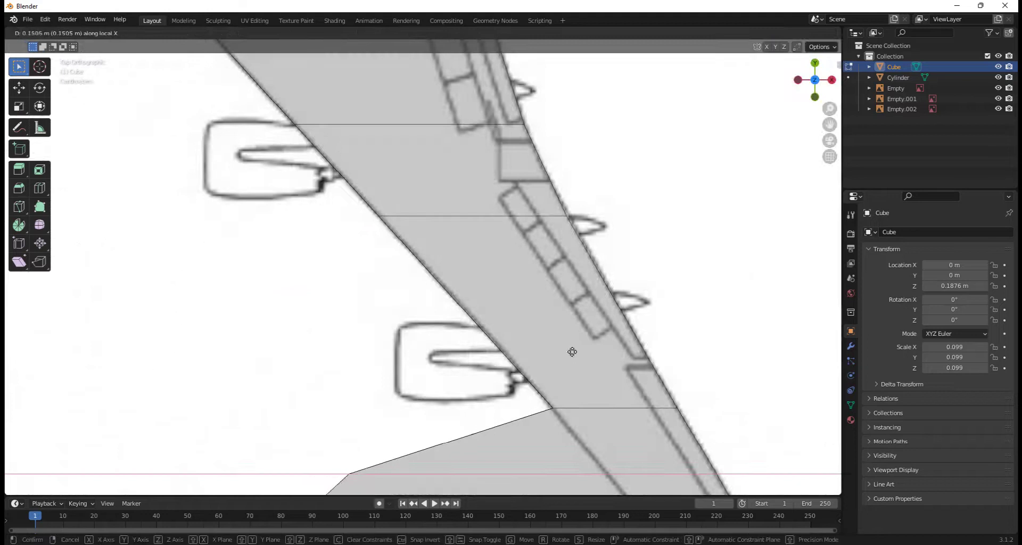
click(707, 308)
Select the fifth wing section's leading edge and move it about 0.864 m along X onto the blueprint's leading-edge line.
shift+middle_drag(653, 346, 579, 151)
middle_drag(438, 270, 578, 220)
click(585, 230)
click(741, 33)
click(814, 67)
click(815, 64)
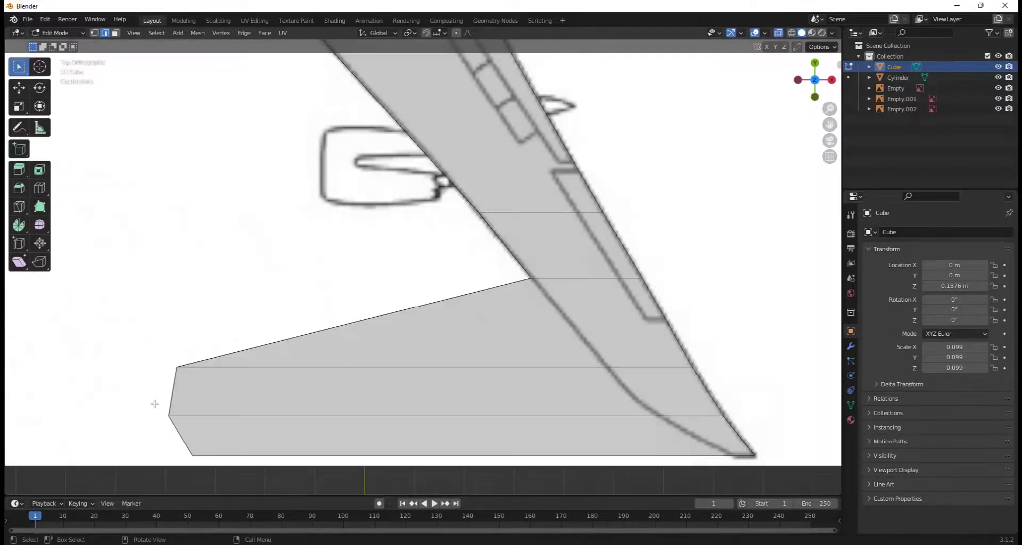
key(g)
key(x)
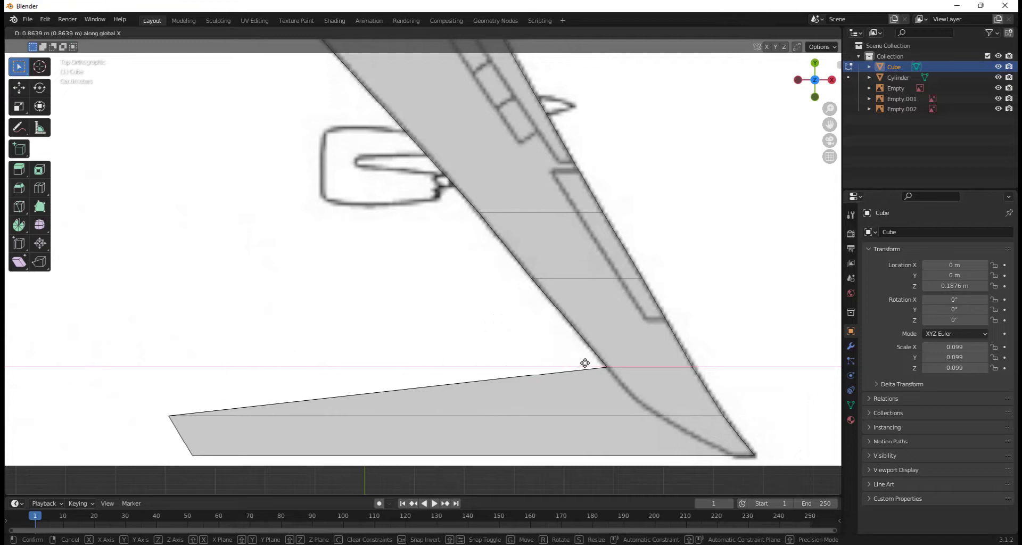
click(585, 363)
Select the sixth wing section's leading edge and move it along X onto the blueprint's curved wingtip outline.
middle_drag(585, 363, 474, 434)
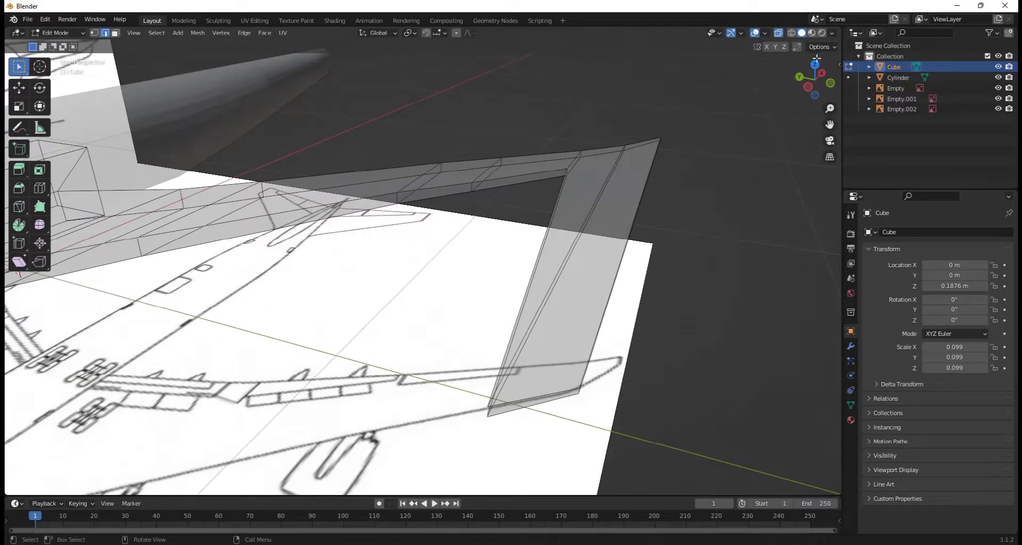
click(814, 64)
key(g)
key(x)
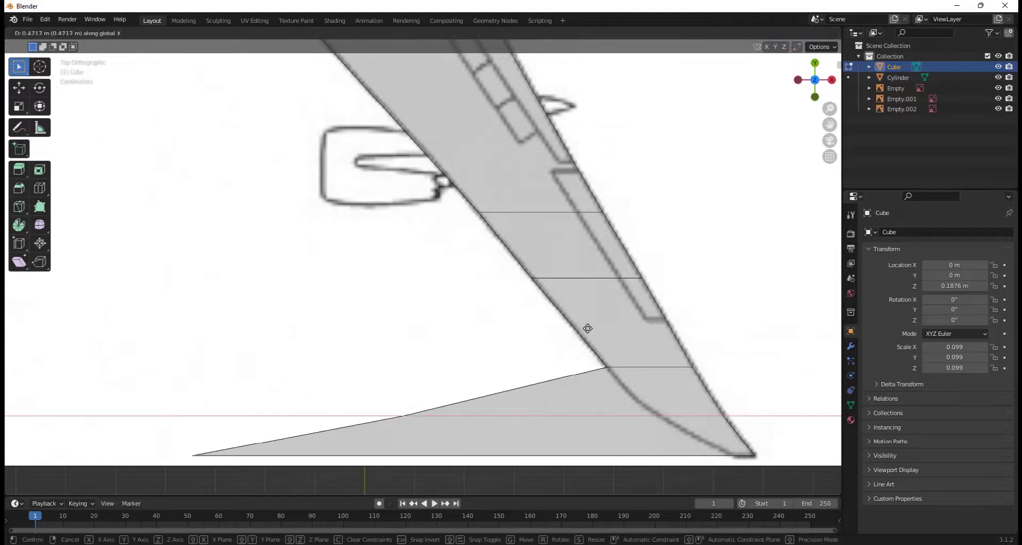
click(723, 296)
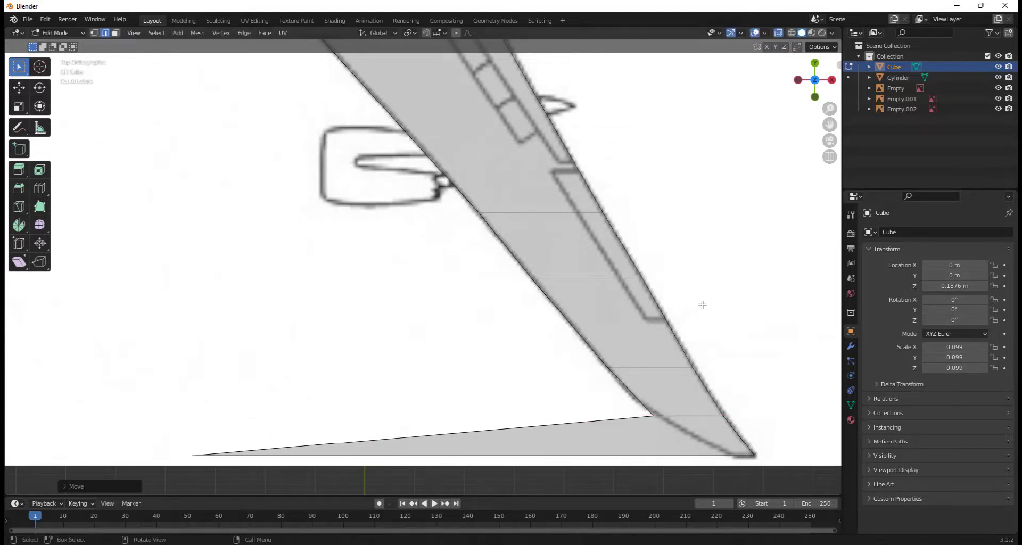
Select the wingtip's leading edge and, in top view, move it along X to the pointed end of the blueprint's wingtip.
scroll(452, 367, down, 2)
middle_drag(379, 355, 397, 255)
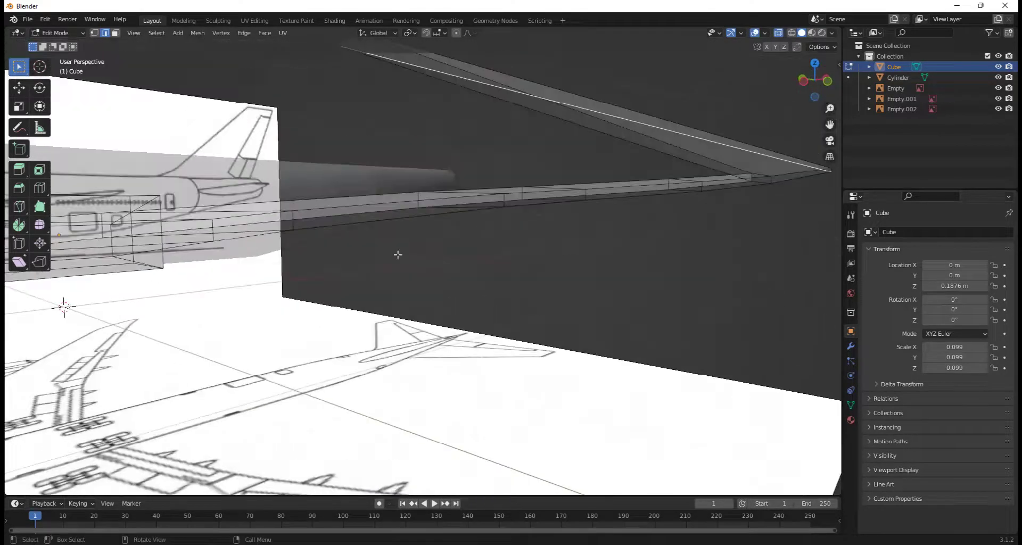
middle_drag(370, 206, 305, 150)
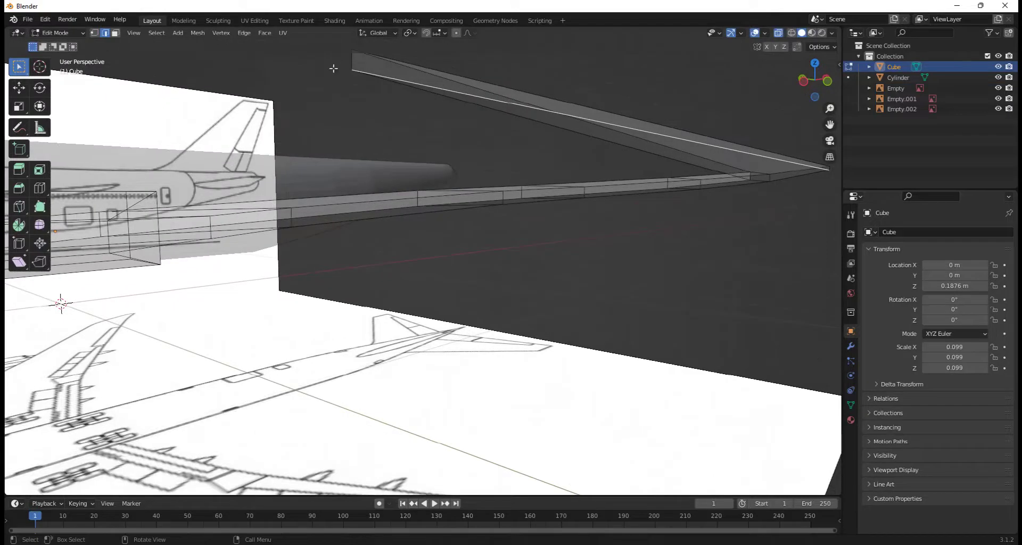
click(815, 63)
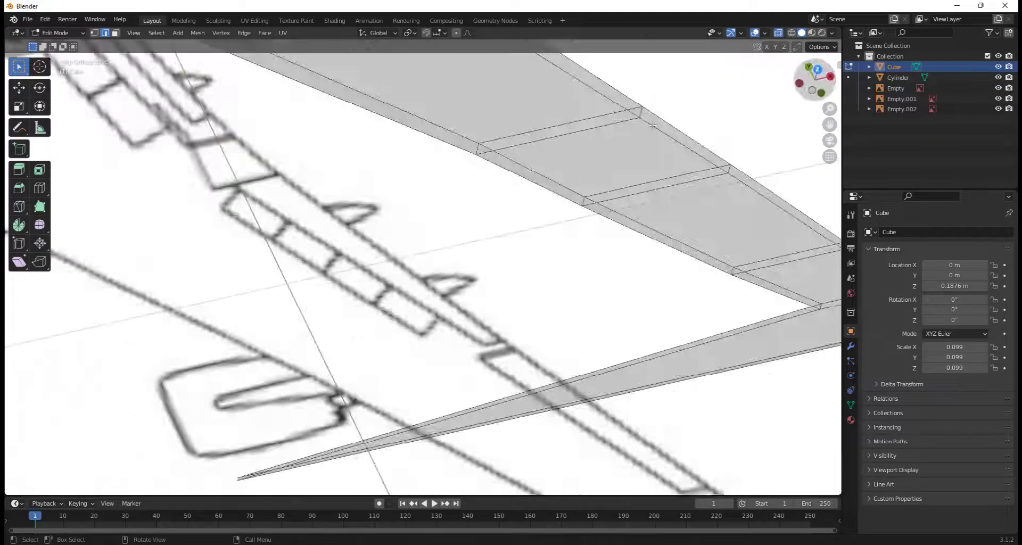
scroll(315, 421, down, 3)
key(g)
key(x)
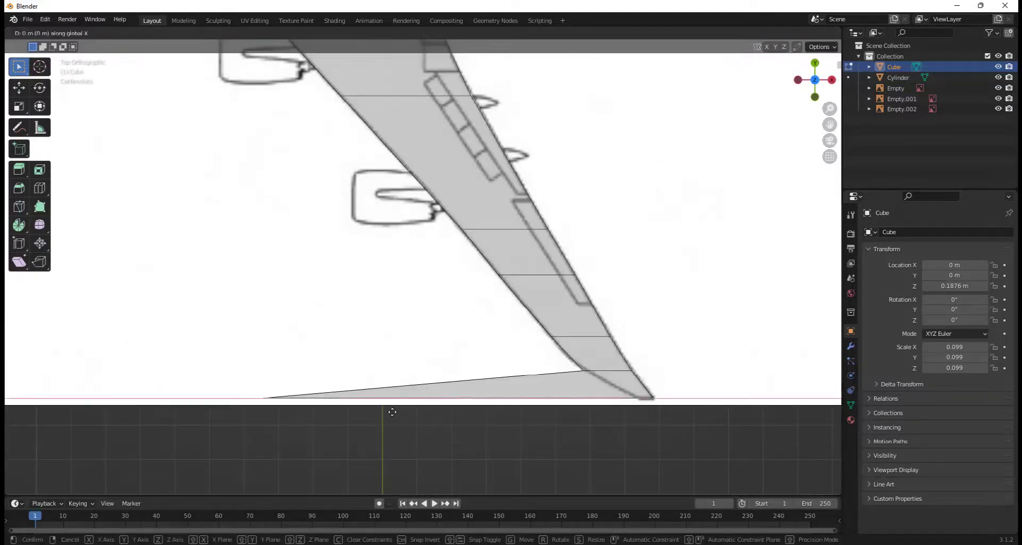
click(688, 364)
Return to Object Mode, turn off X-ray and inspect the swept wing and fuselage from several angles.
middle_drag(682, 408, 617, 342)
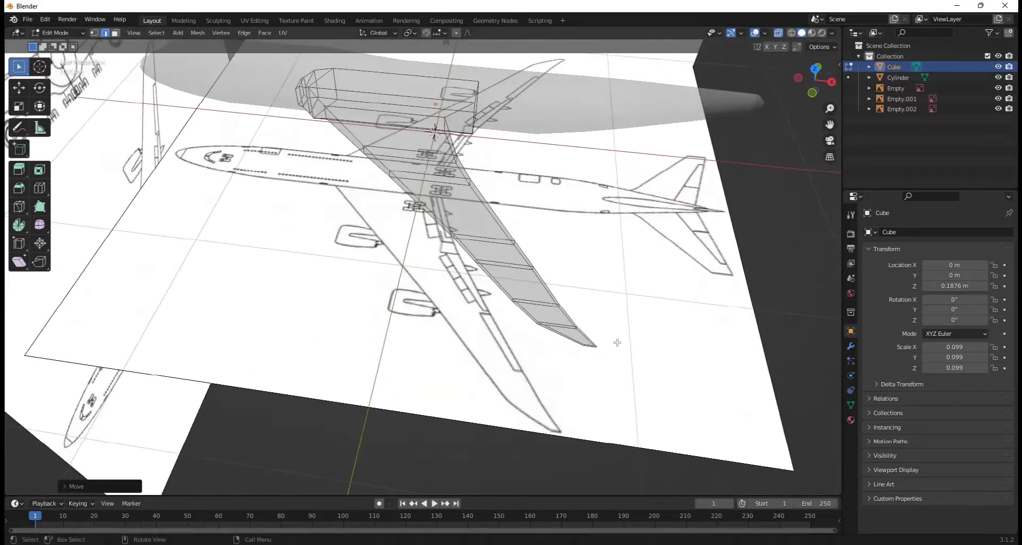
scroll(470, 356, down, 5)
middle_drag(470, 355, 373, 349)
key(Tab)
middle_drag(535, 333, 592, 299)
key(alt+z)
middle_drag(409, 322, 330, 330)
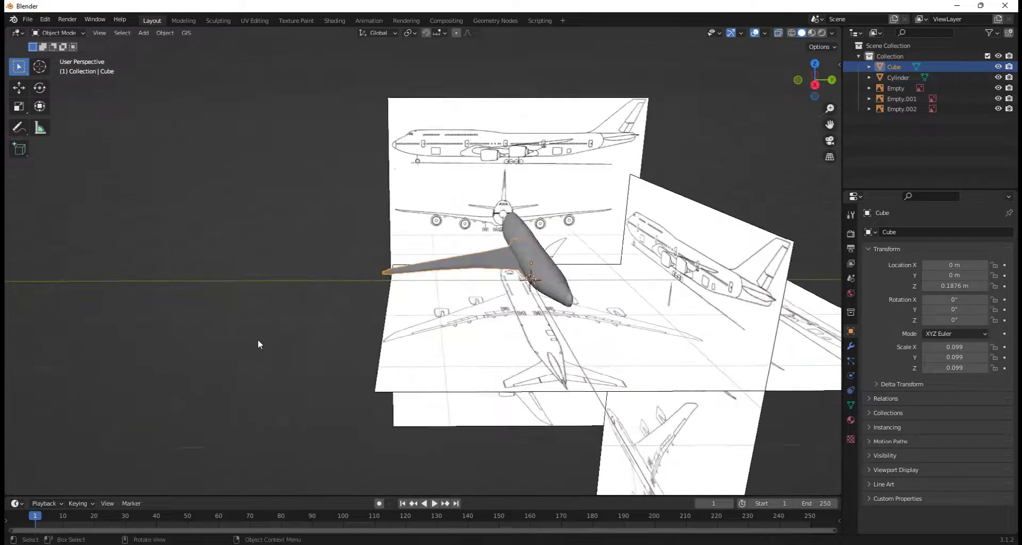
Add a Mirror modifier to the wing object and set its mirror axis to Y only.
click(261, 333)
middle_drag(261, 333, 403, 279)
scroll(405, 334, up, 4)
middle_drag(531, 295, 552, 307)
click(850, 346)
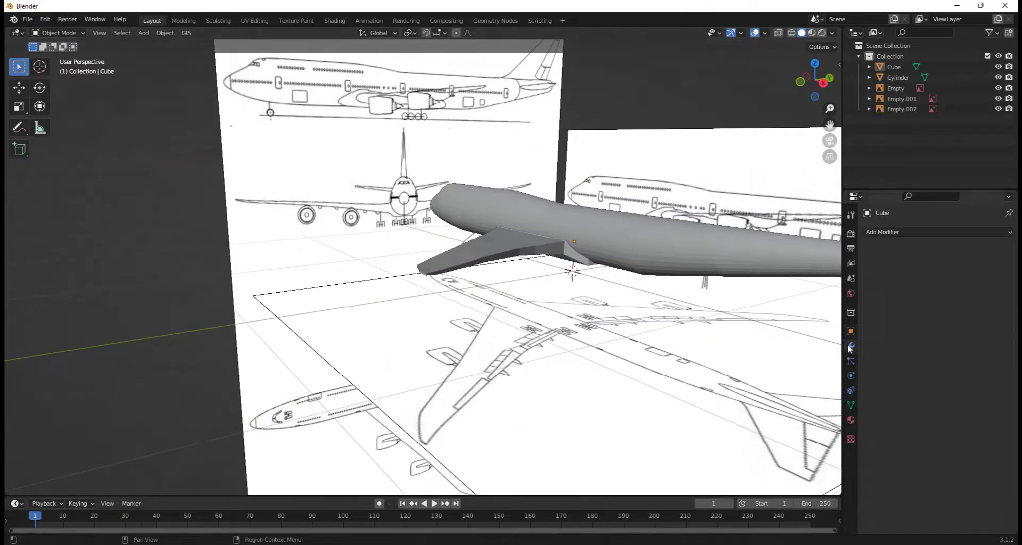
click(507, 242)
middle_drag(507, 242, 916, 259)
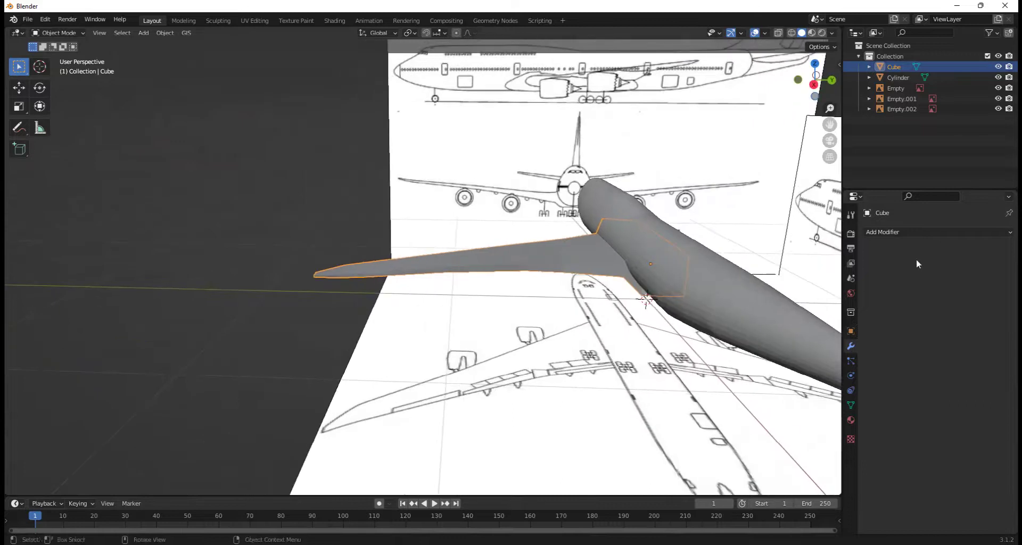
click(877, 231)
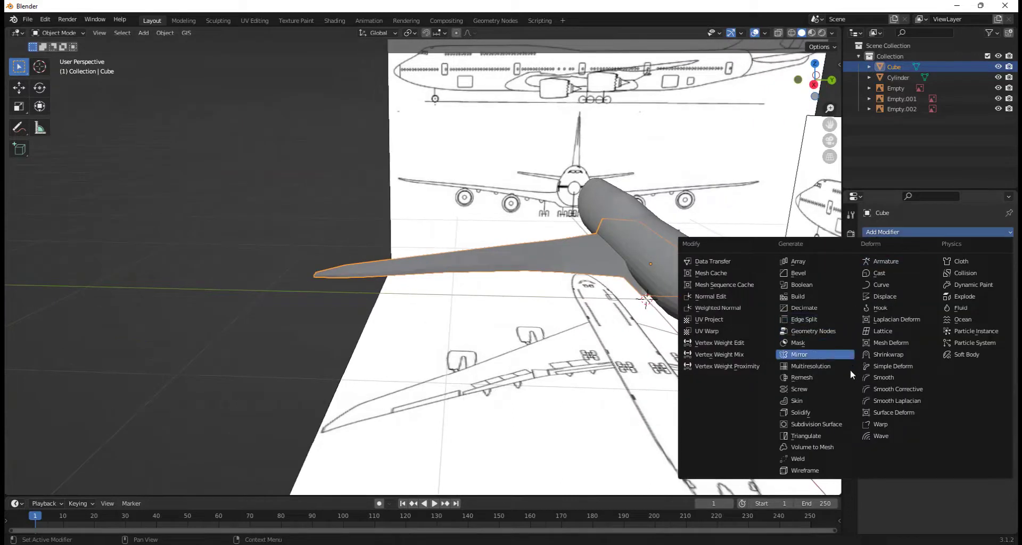
click(820, 355)
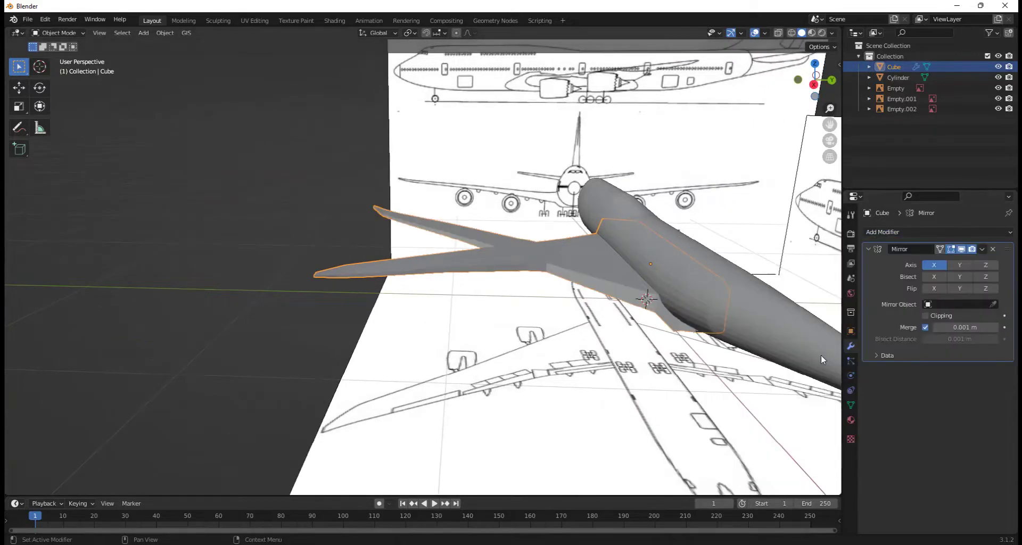
click(951, 266)
click(944, 269)
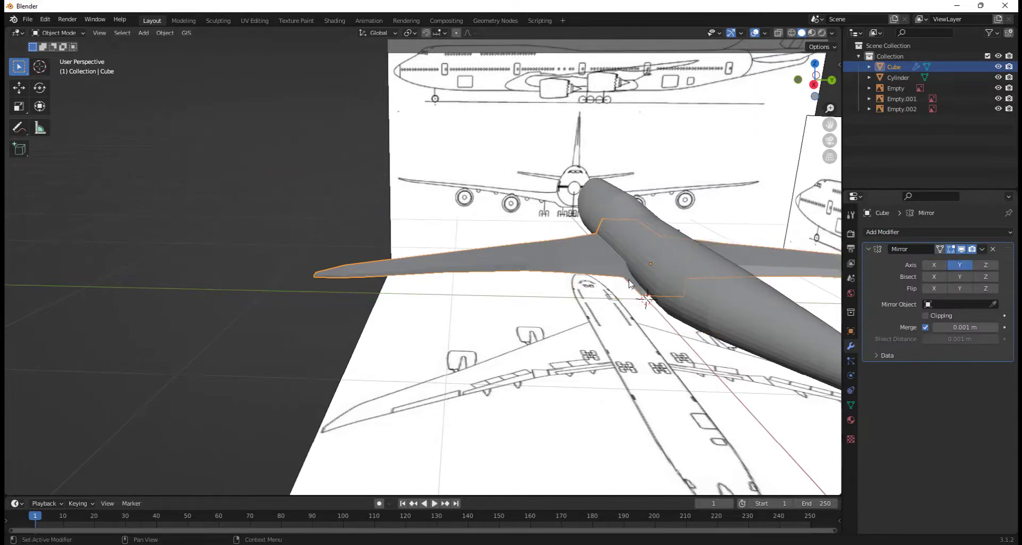
Add a centred loop cut along the underside of the belly fairing in Edit Mode, splitting it into two halves.
scroll(629, 285, down, 4)
middle_drag(613, 307, 504, 258)
scroll(567, 301, up, 6)
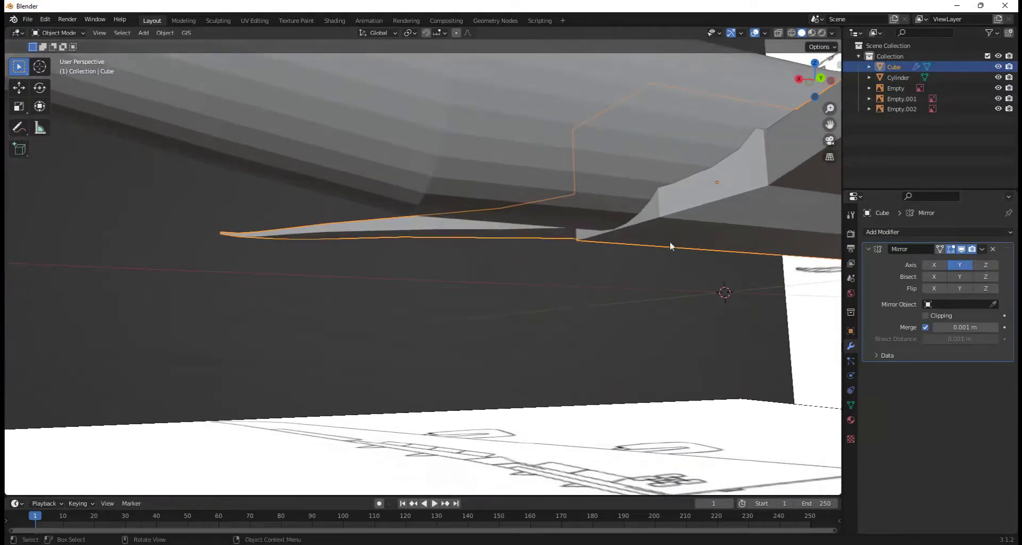
key(Tab)
middle_drag(670, 242, 781, 237)
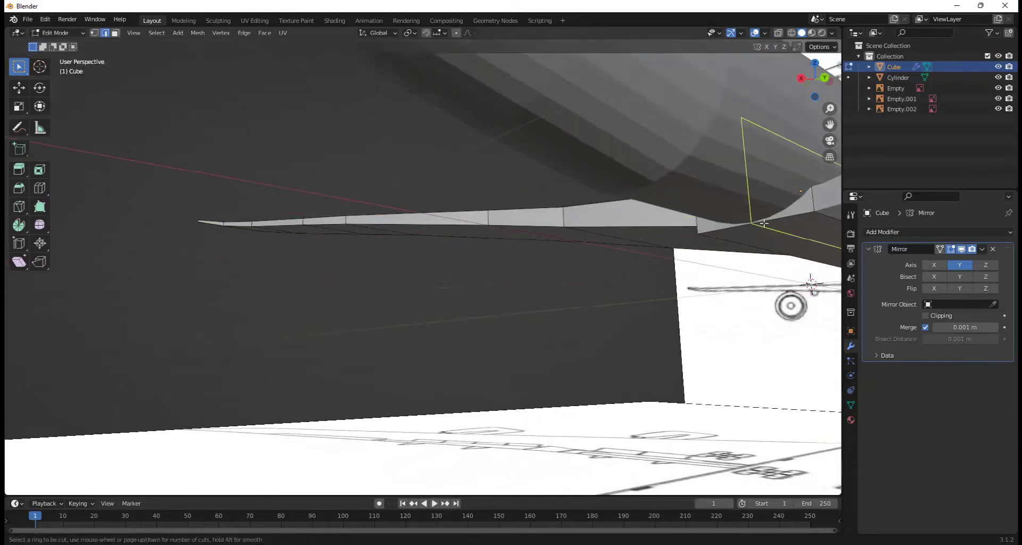
click(767, 218)
right_click(777, 212)
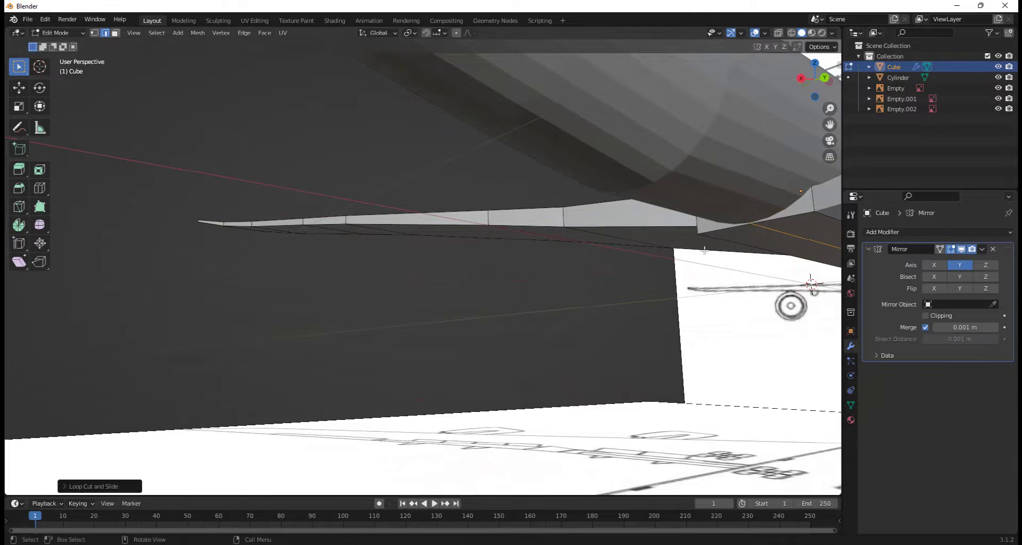
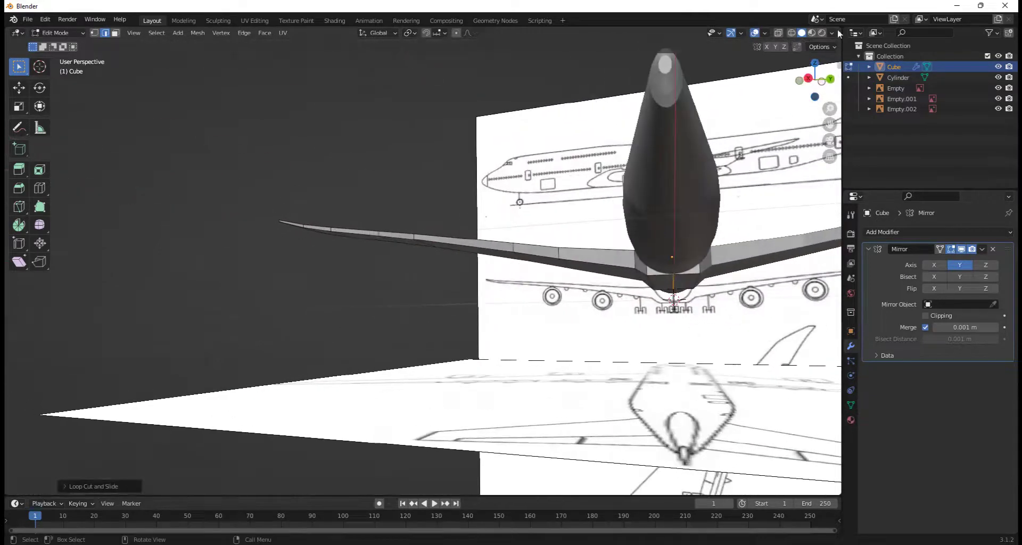
In the end-on orthographic view with X-ray on, box-select the belly fairing's faces on the wingless side of the centreline and delete them.
click(809, 78)
scroll(410, 292, up, 5)
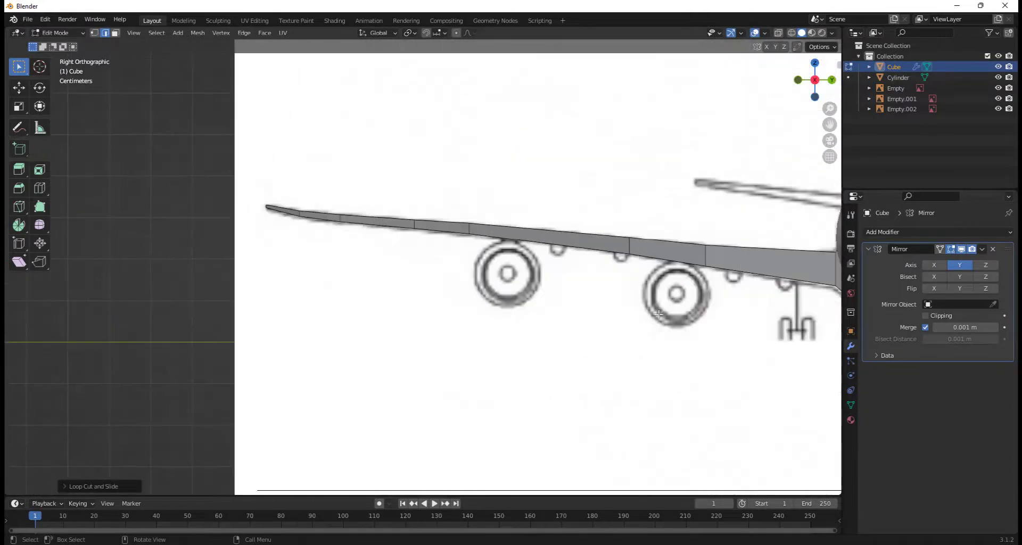
shift+middle_drag(410, 292, 115, 265)
key(3)
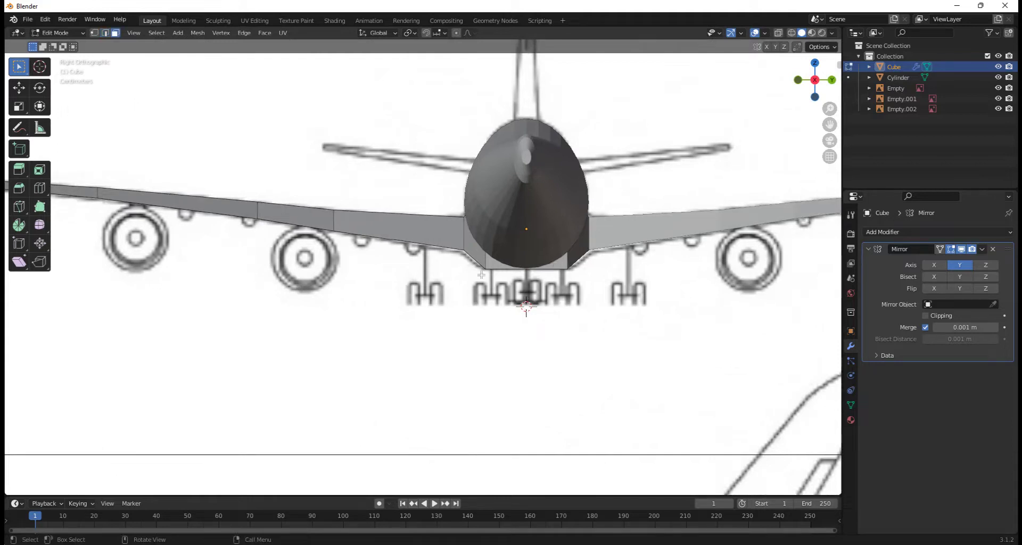
key(alt+z)
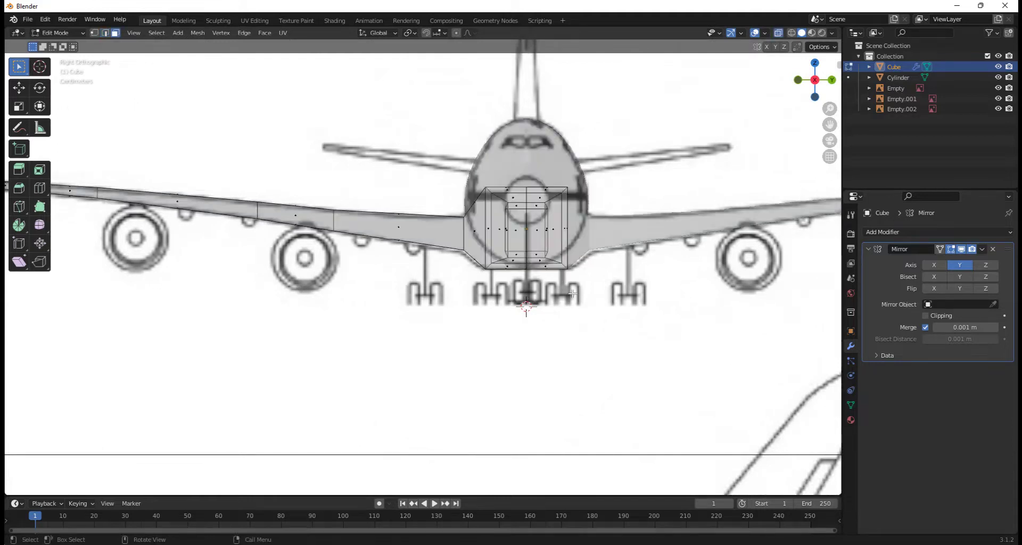
scroll(572, 292, up, 2)
key(b)
drag(719, 287, 673, 258)
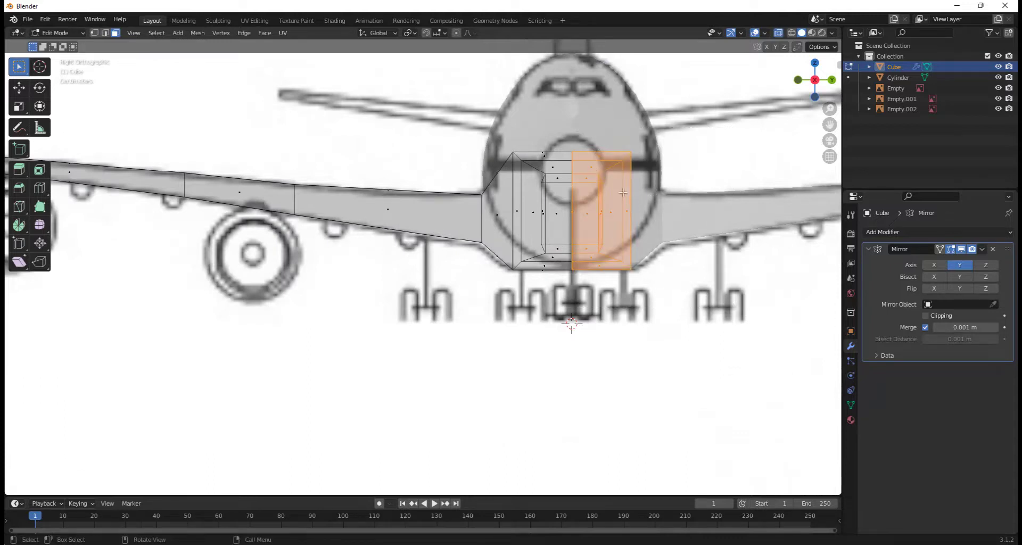
key(x)
click(592, 227)
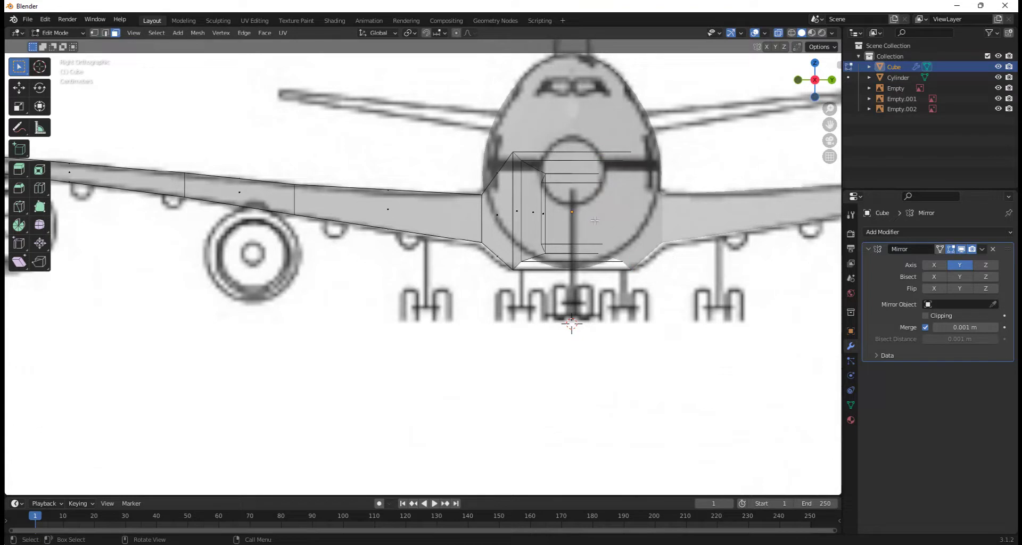
Turn off X-ray and delete the remaining belly faces beyond the centreline from the wingless side.
key(alt+z)
middle_drag(621, 209, 591, 193)
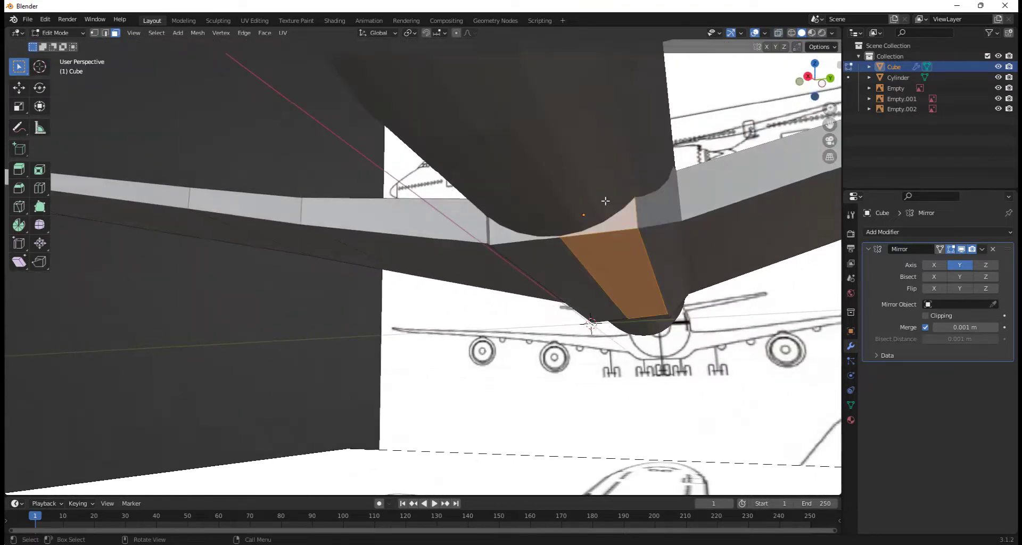
key(x)
click(582, 190)
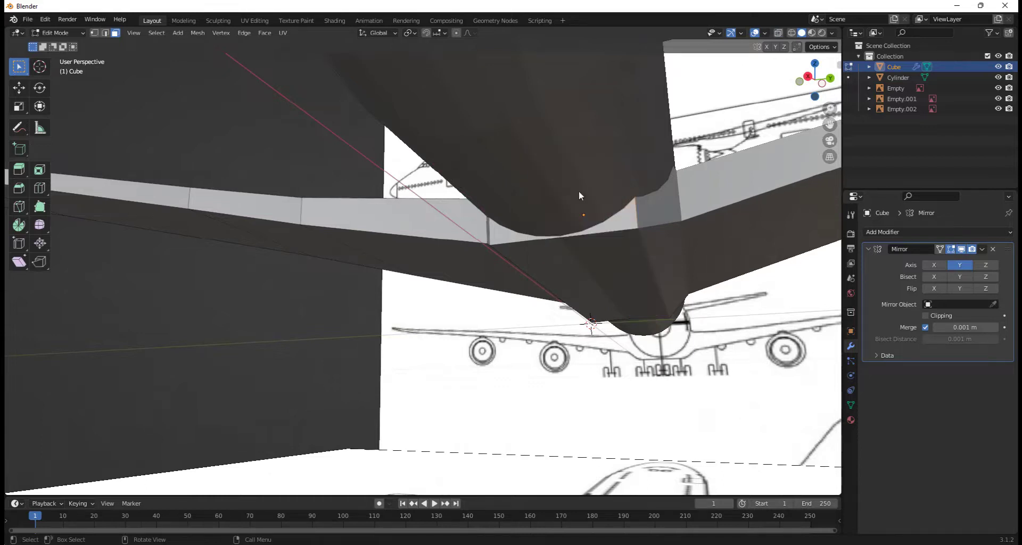
Turn on Clipping in the Mirror modifier and test the belly's centre edge with a cancelled move.
middle_drag(579, 190, 558, 205)
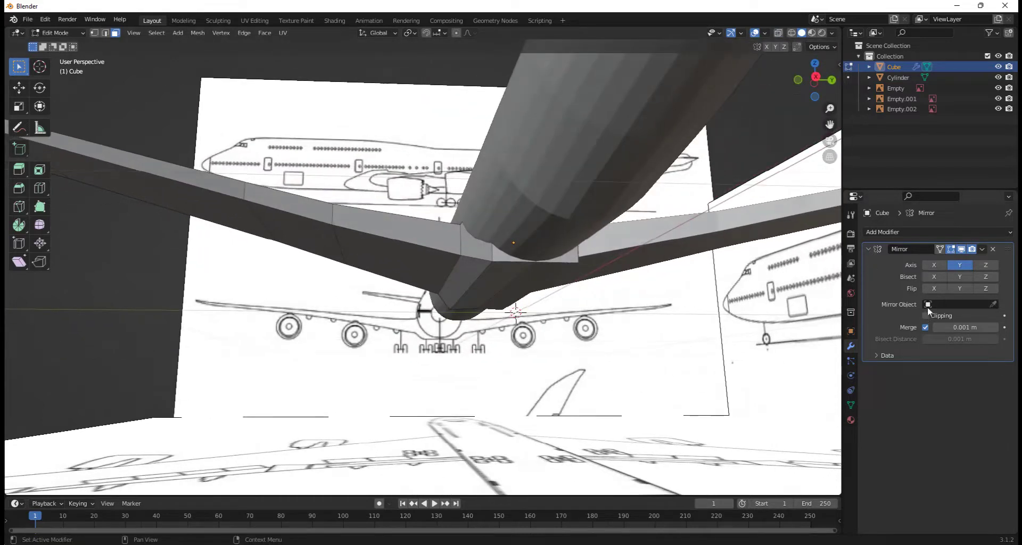
alt+click(565, 283)
key(e)
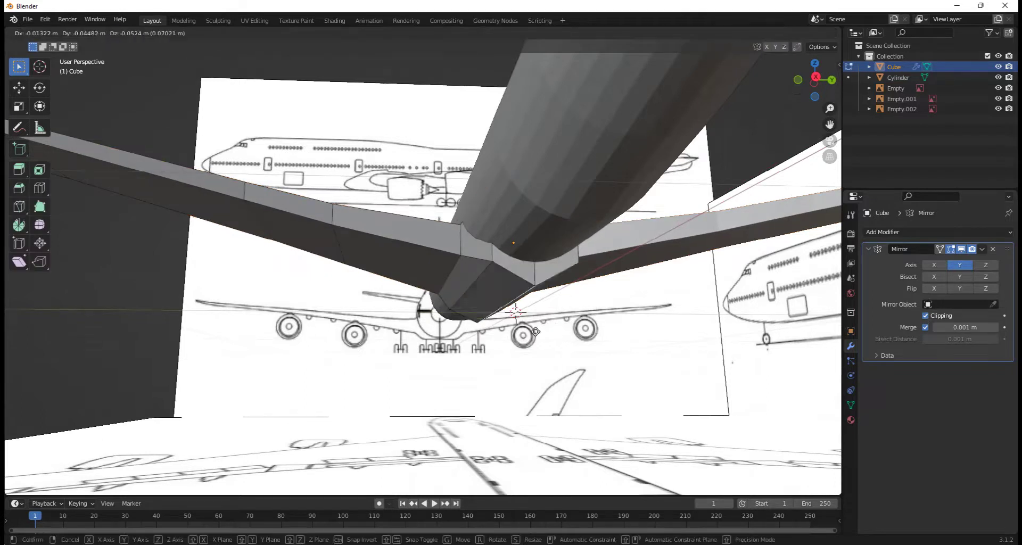
right_click(546, 309)
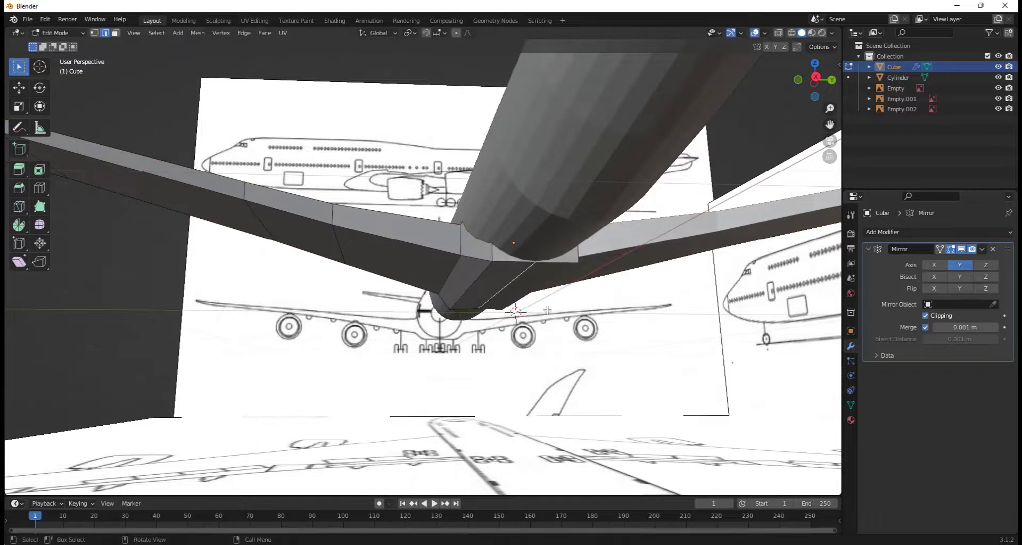
Return to Object Mode and apply the wing's Mirror modifier.
key(Tab)
scroll(597, 310, down, 3)
middle_drag(597, 310, 640, 317)
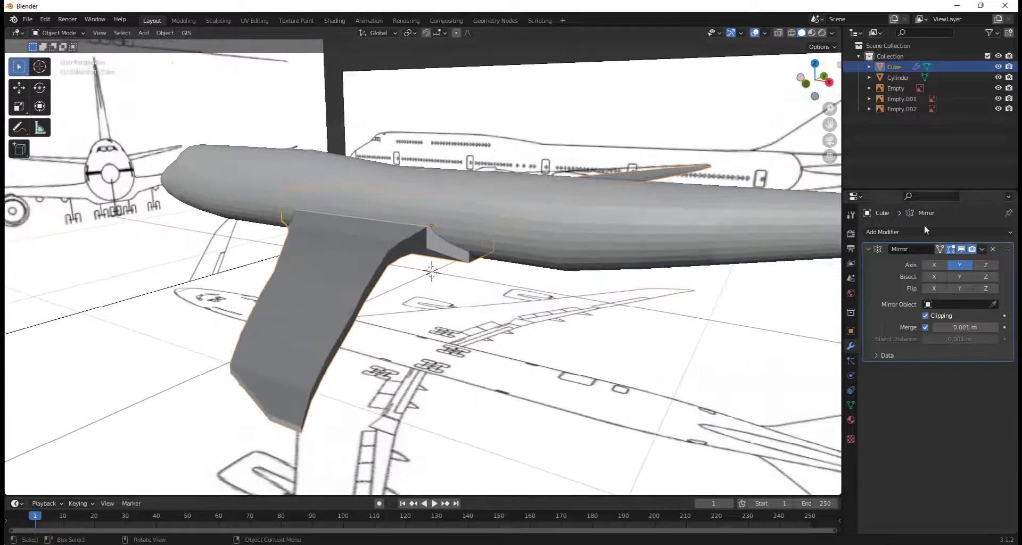
click(981, 249)
click(963, 263)
Try moving part of the belly fairing in Edit Mode to test the applied mirror, cancel, and return to Object Mode.
middle_drag(537, 237, 452, 232)
key(Tab)
middle_drag(489, 289, 512, 284)
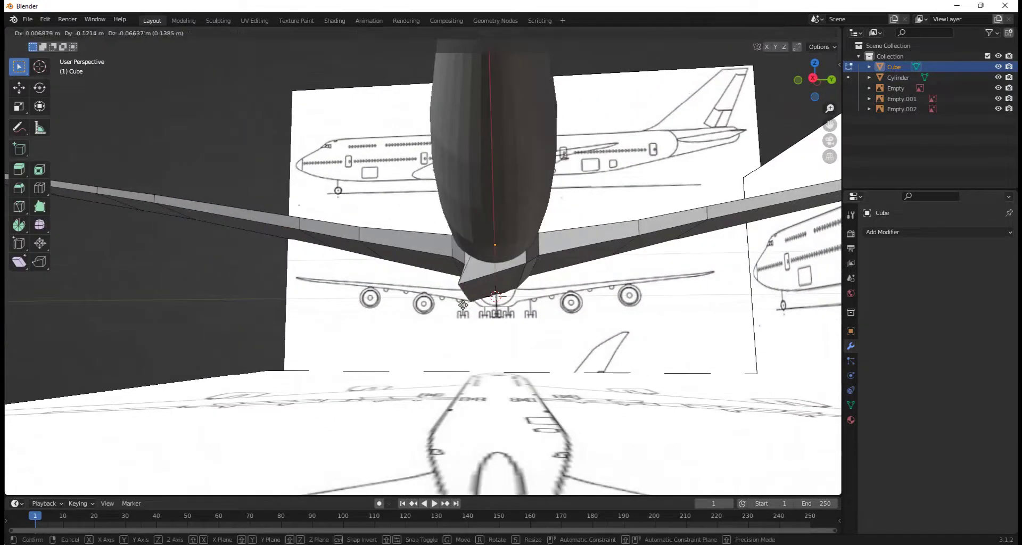
key(Tab)
middle_drag(538, 302, 562, 95)
scroll(382, 308, down, 3)
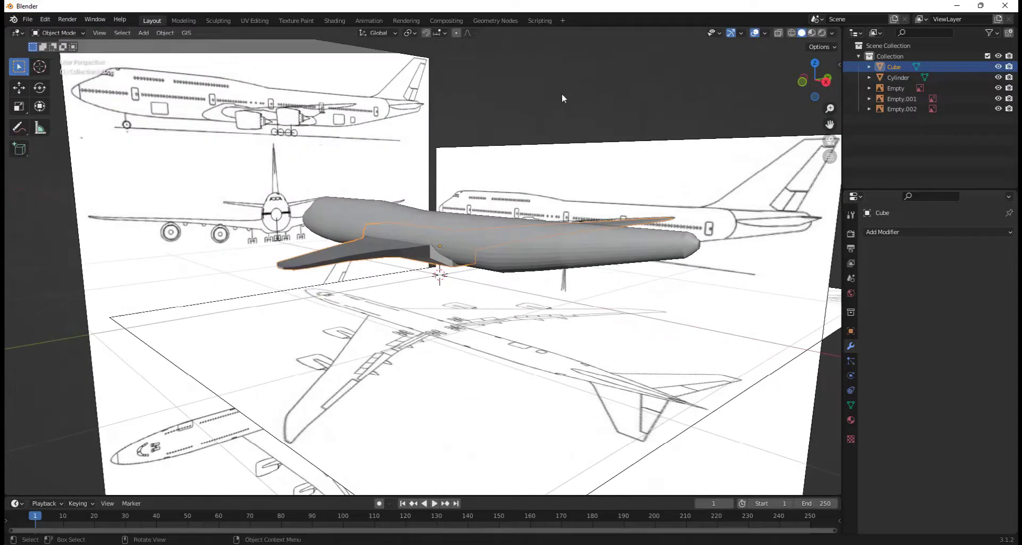
Select the fuselage and add a Subdivision Surface modifier to it.
click(562, 94)
scroll(561, 95, down, 4)
middle_drag(558, 103, 511, 249)
scroll(598, 211, up, 3)
scroll(503, 255, up, 4)
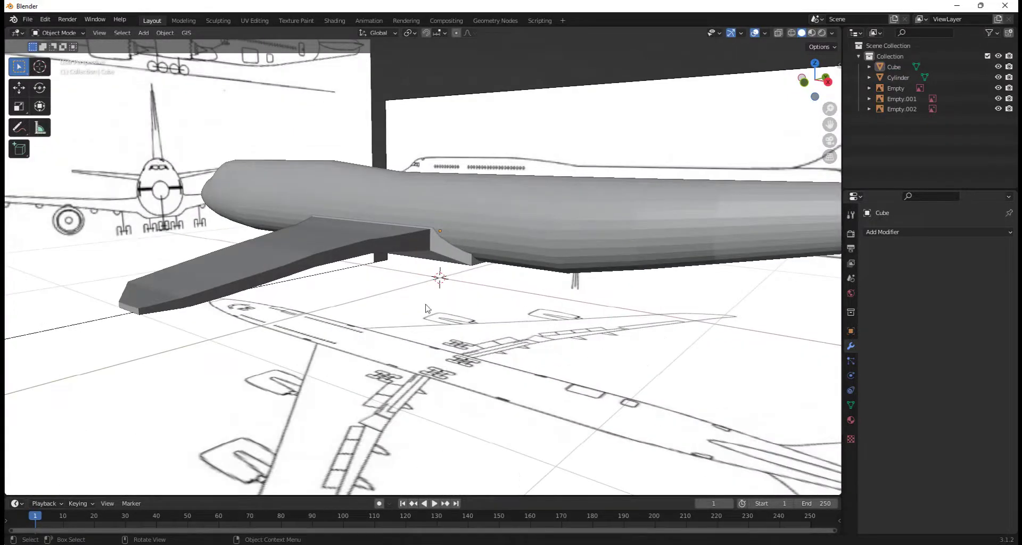
middle_drag(343, 310, 292, 305)
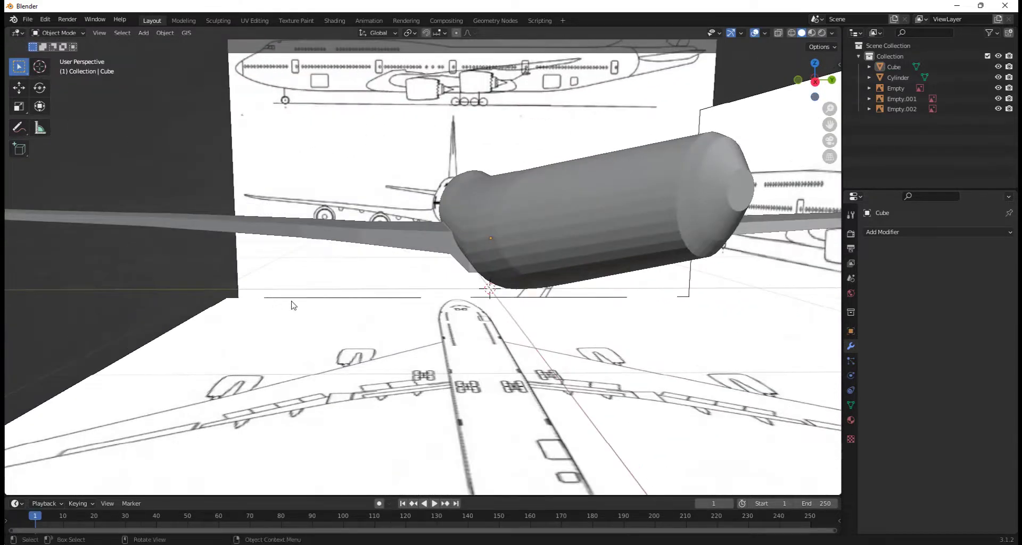
click(696, 198)
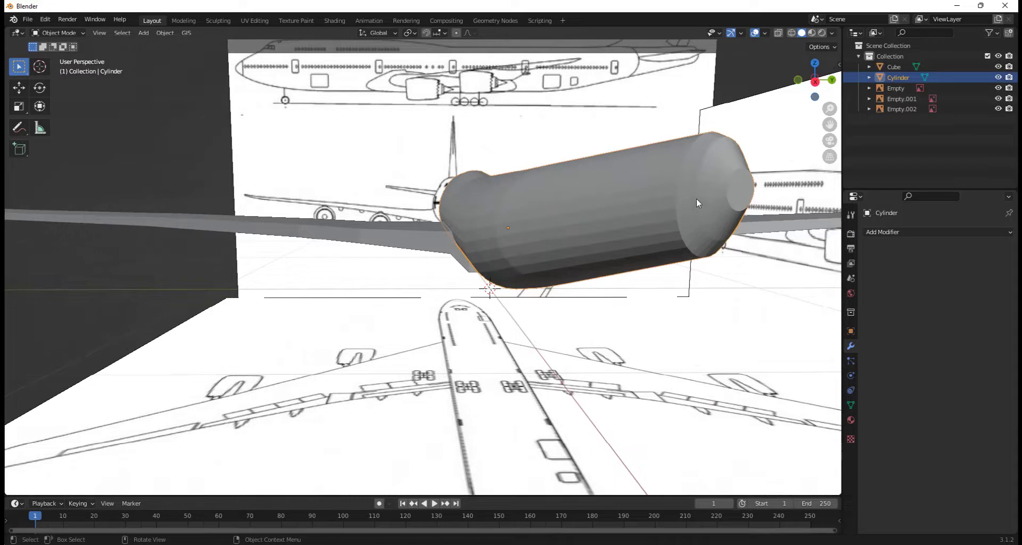
key(ctrl+z)
click(886, 233)
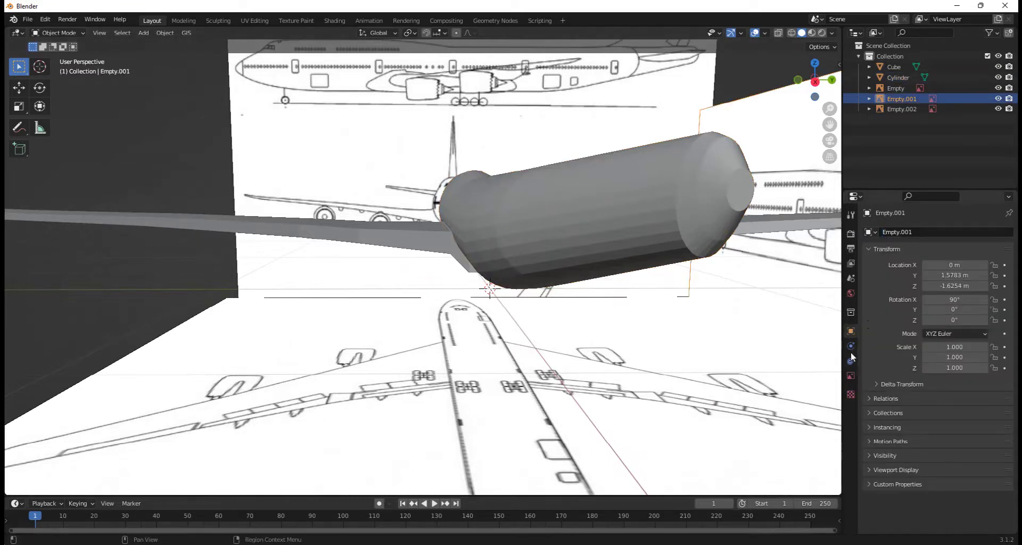
click(741, 226)
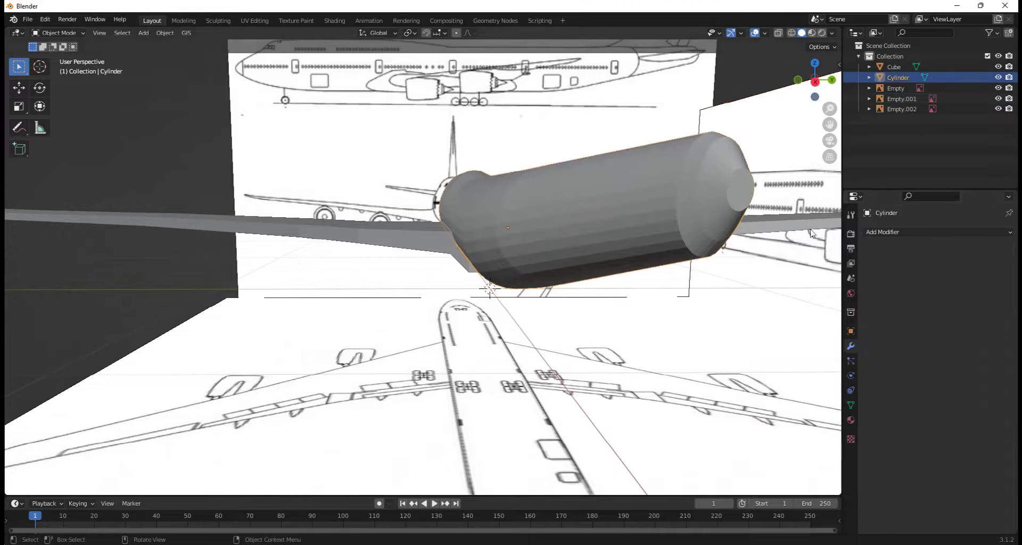
click(895, 232)
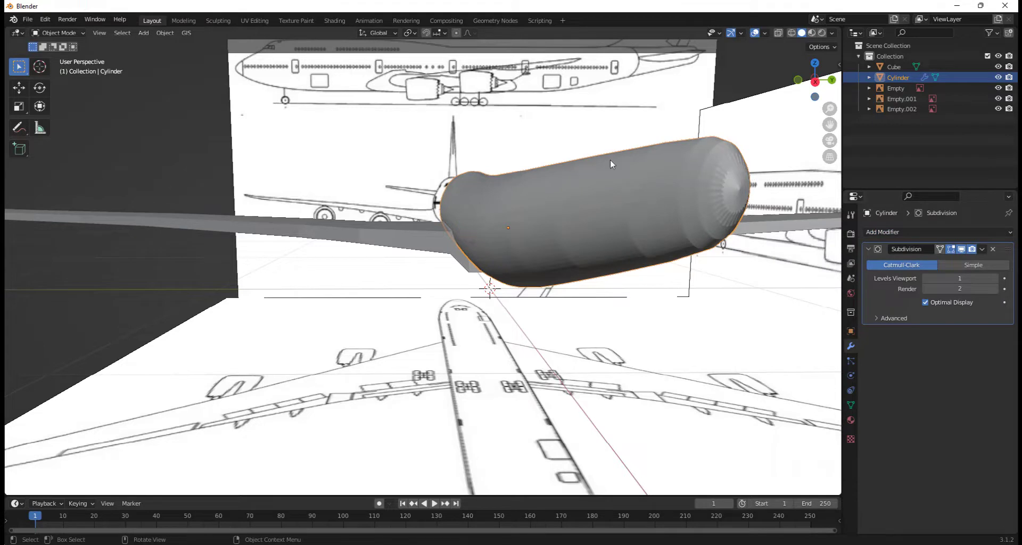
Save the project as "Boeing 747-8 tutorial.blend" in the Blender Projects folder.
scroll(643, 175, down, 5)
middle_drag(643, 174, 513, 107)
key(ctrl+s)
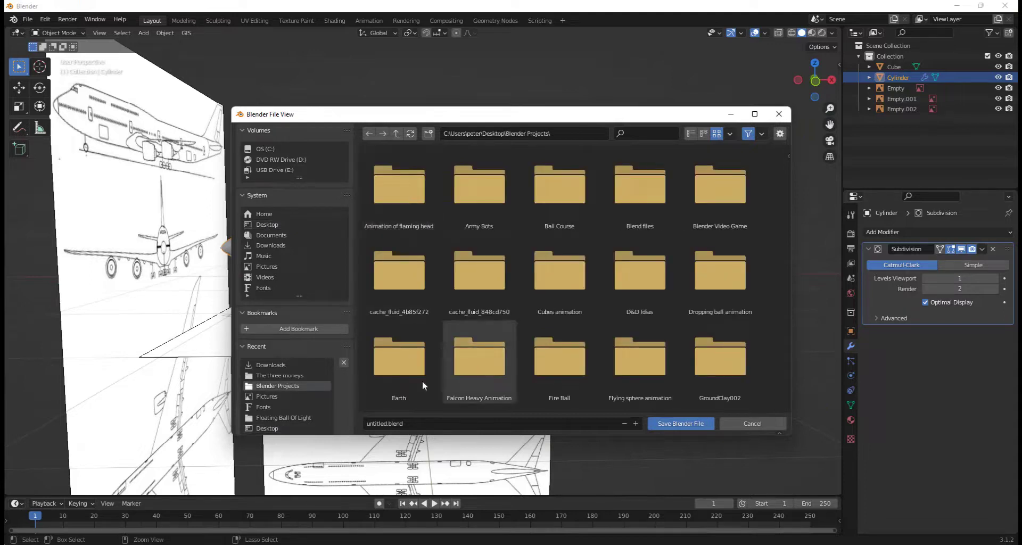
click(406, 424)
text(B)
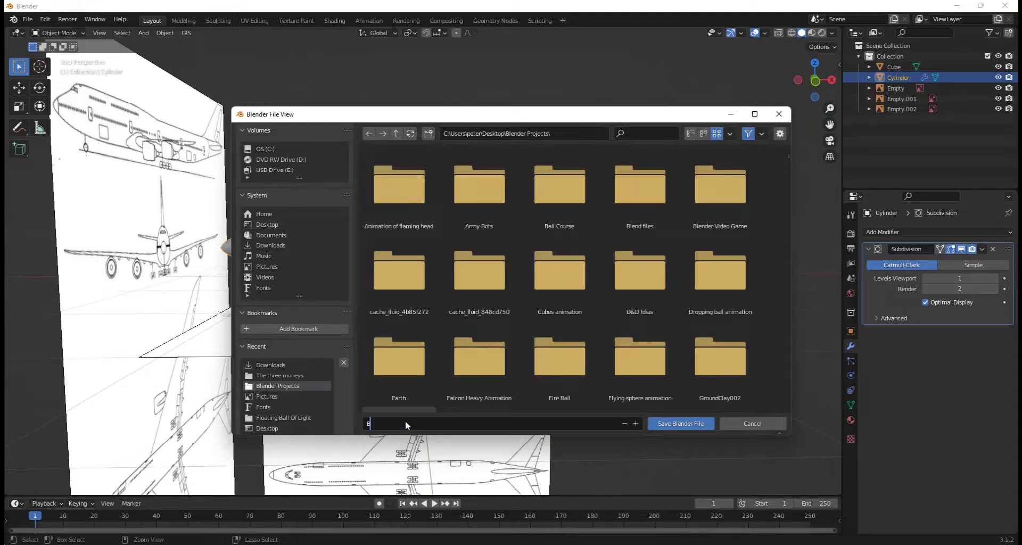
text(oeing 747-8 In)
text(l.blend)
click(680, 423)
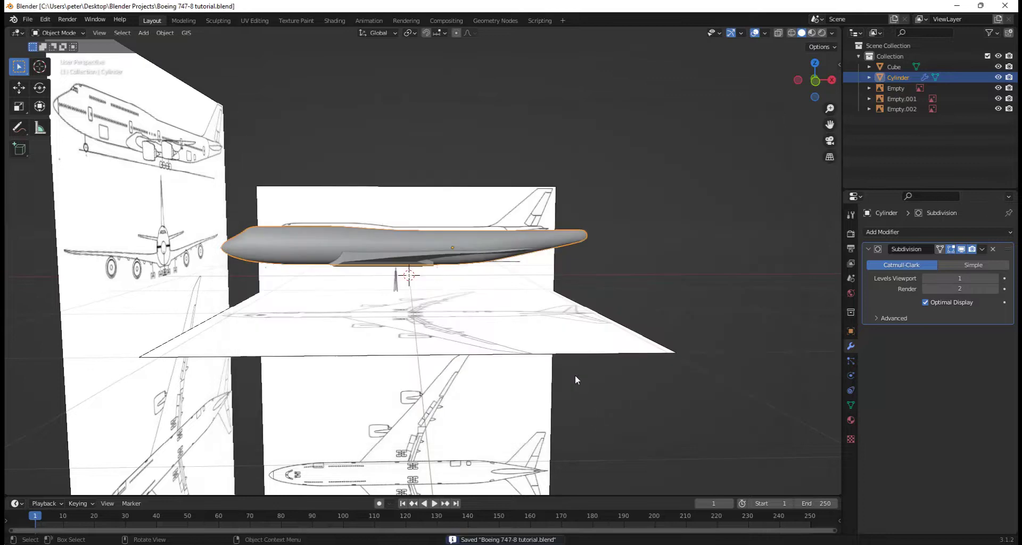
Set the fuselage subdivision's viewport level to 2 and inspect the smoothed airliner with the overlays hidden.
middle_drag(648, 189, 596, 218)
scroll(524, 319, up, 4)
middle_drag(524, 327, 489, 316)
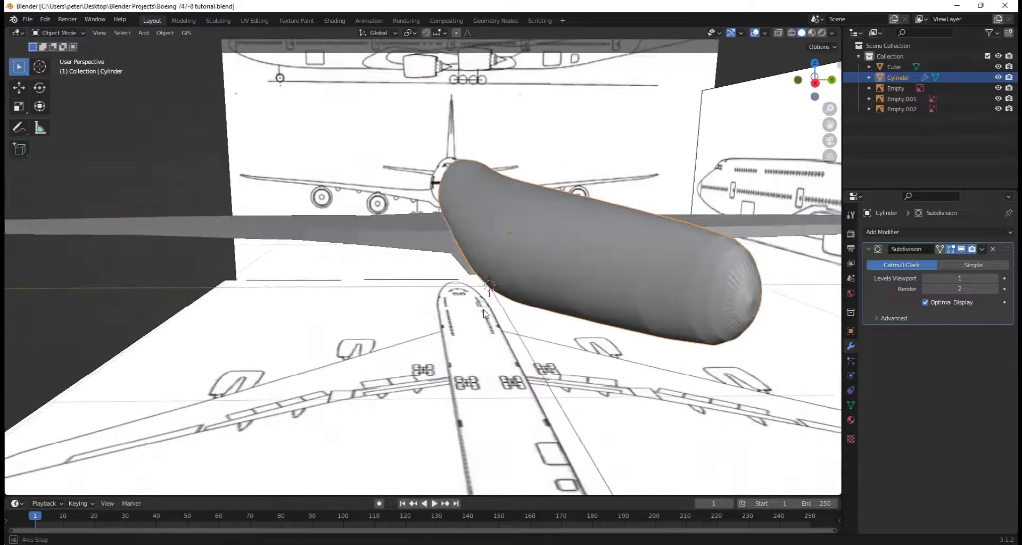
click(995, 278)
scroll(596, 256, down, 5)
middle_drag(559, 267, 350, 261)
scroll(357, 289, up, 5)
right_click(333, 268)
middle_drag(545, 369, 729, 365)
scroll(516, 365, down, 8)
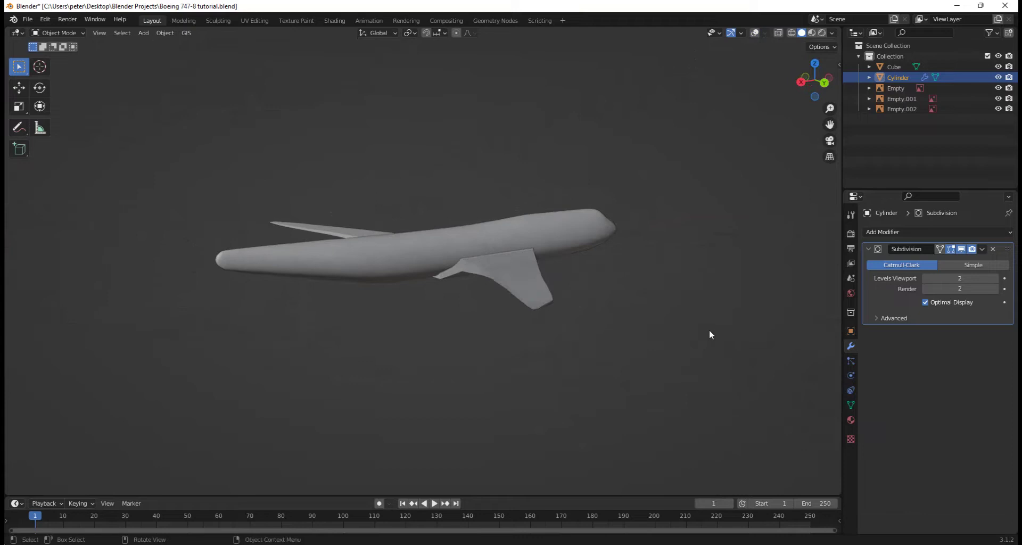
Show the overlays again and set the fuselage subdivision's viewport level to 1.
key(shift+alt+z)
middle_drag(648, 339, 783, 361)
scroll(767, 360, up, 3)
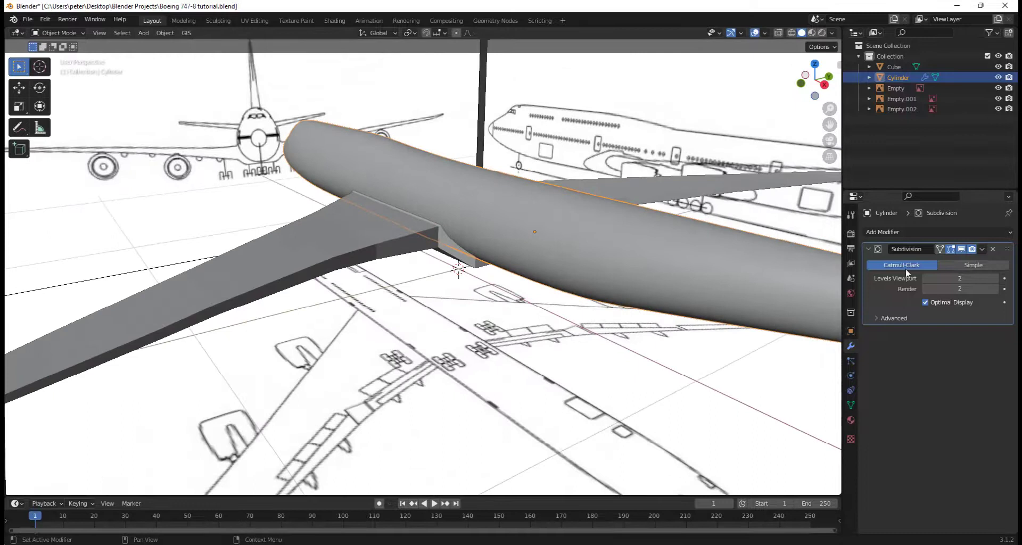
click(924, 278)
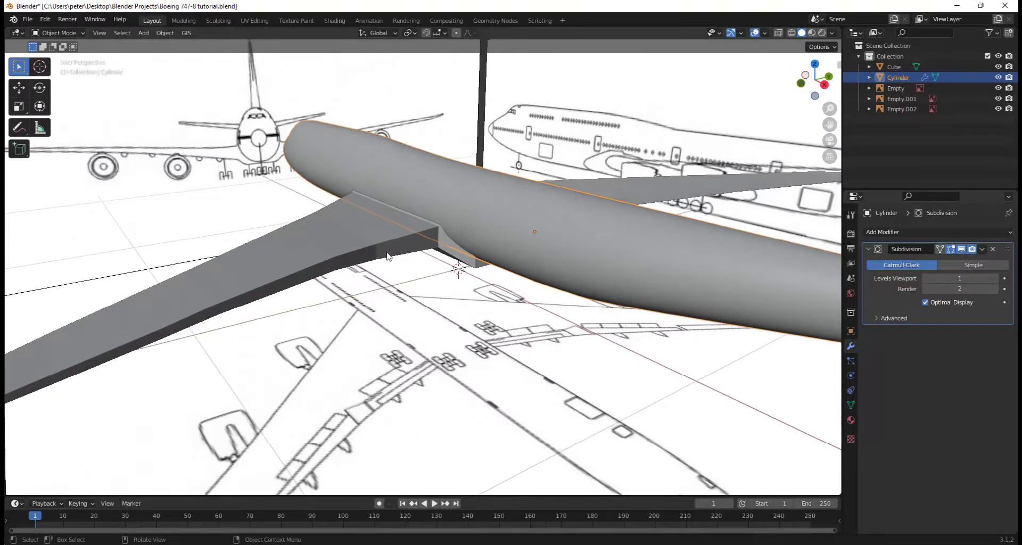
Select the wing object and add a Subdivision Surface modifier to it.
scroll(387, 259, down, 5)
scroll(402, 280, up, 4)
mouse_move(395, 225)
middle_down()
mouse_move(350, 224)
mouse_move(383, 233)
middle_up()
scroll(358, 225, down, 2)
scroll(383, 234, up, 4)
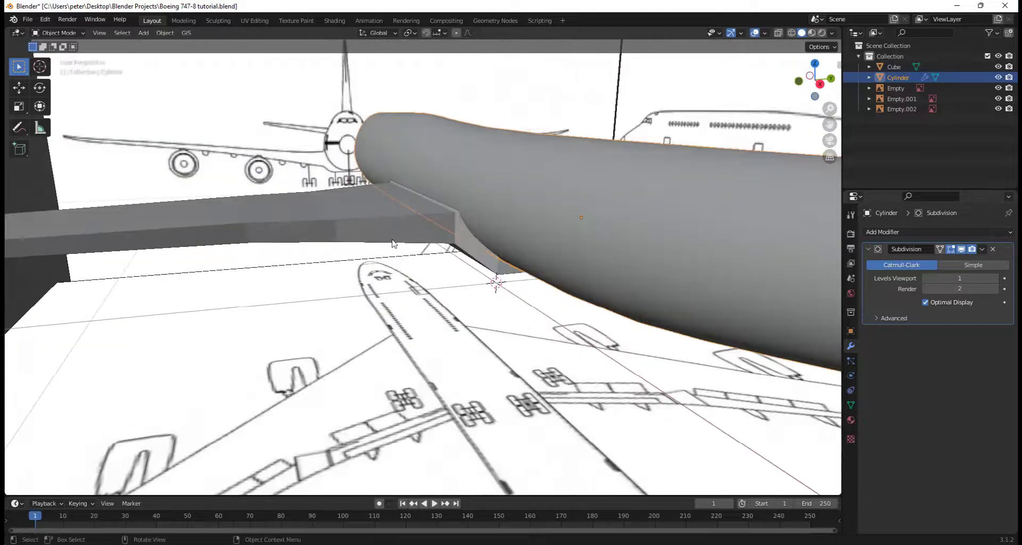
click(473, 222)
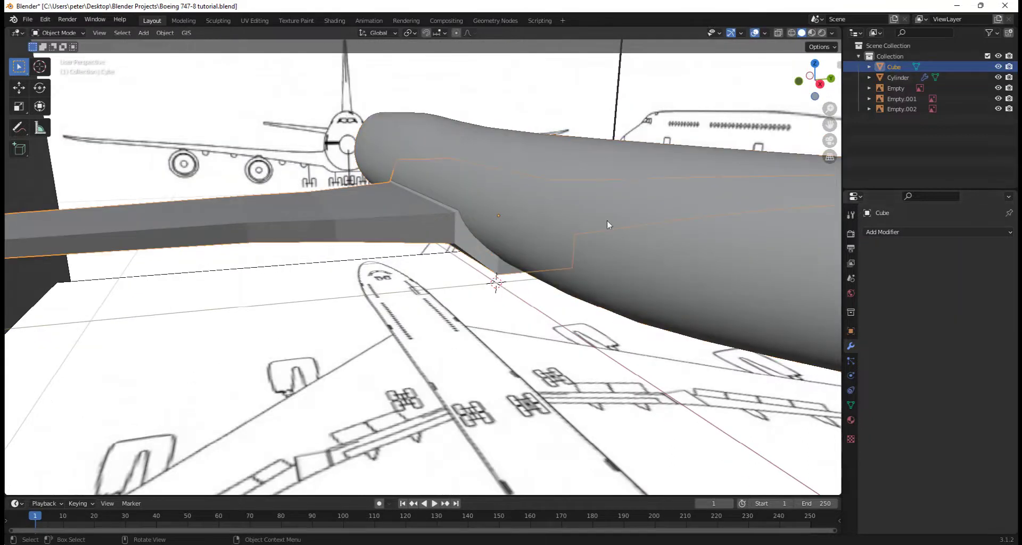
click(883, 233)
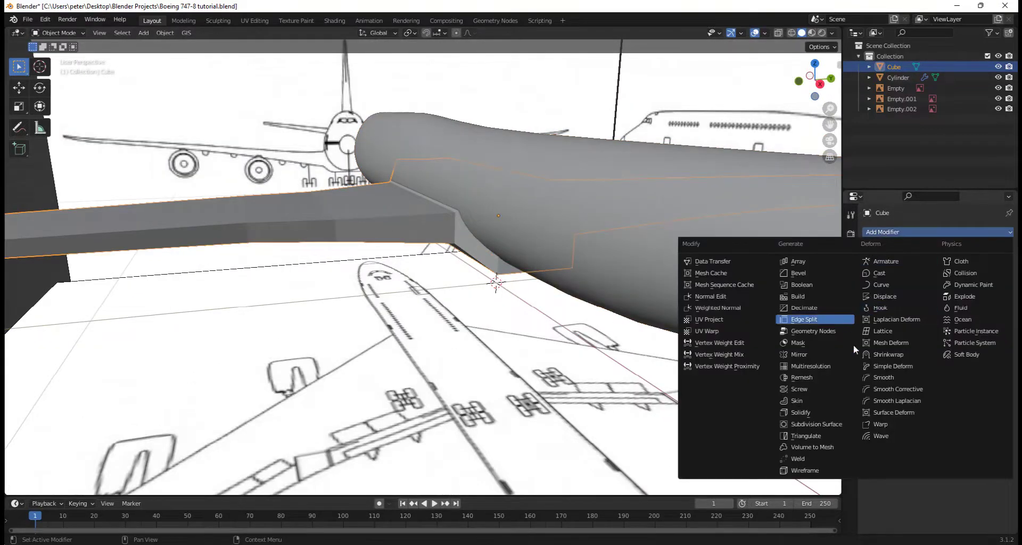
click(816, 422)
scroll(529, 306, down, 5)
middle_drag(529, 305, 724, 289)
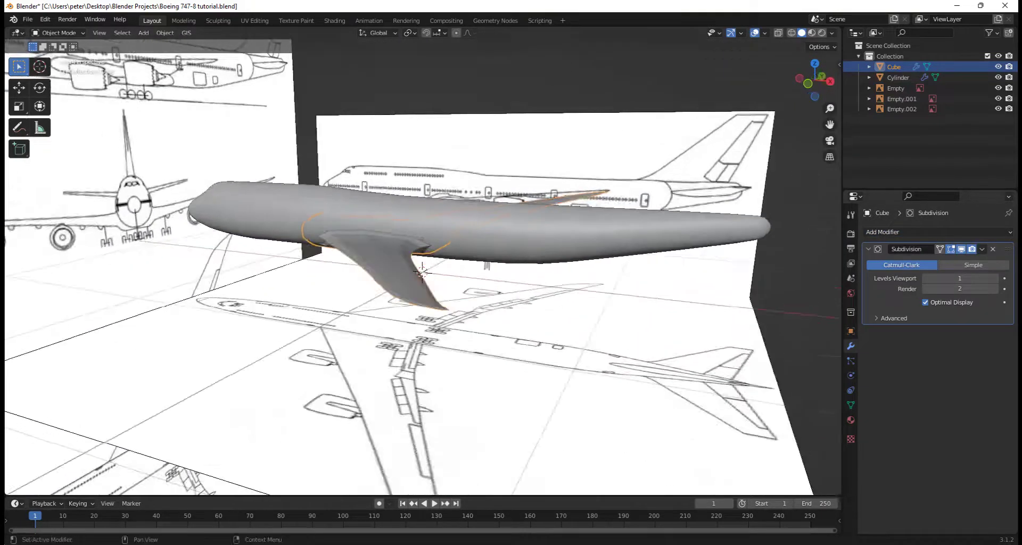
Set the wing subdivision's viewport level to 2.
click(995, 278)
middle_drag(586, 277, 693, 258)
click(994, 279)
click(925, 278)
Examine the smoothed wings and their junction with the fuselage from several angles.
middle_drag(455, 342, 473, 335)
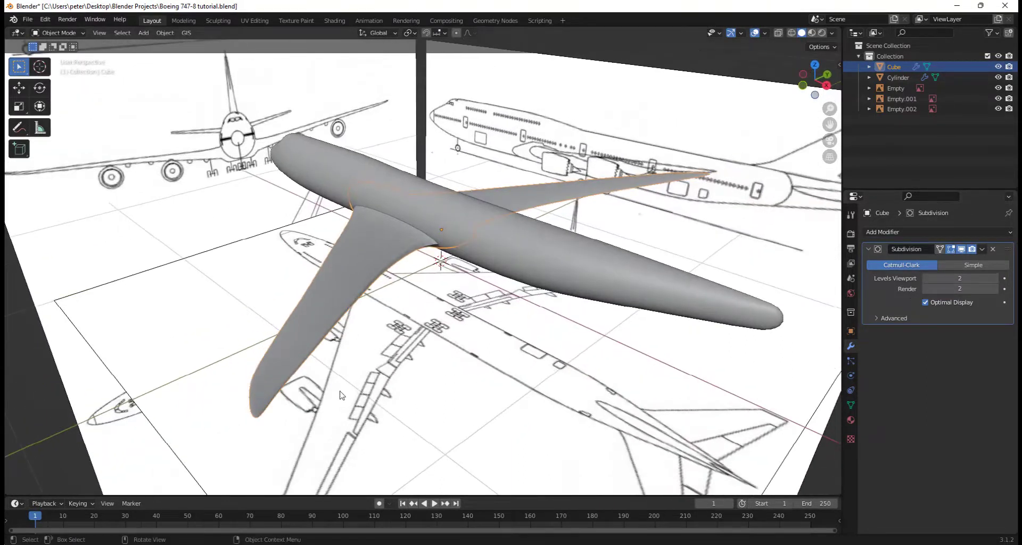
middle_drag(440, 371, 508, 362)
scroll(505, 341, up, 5)
right_click(320, 273)
click(321, 273)
middle_drag(320, 272, 823, 270)
middle_drag(479, 269, 441, 300)
scroll(543, 289, down, 5)
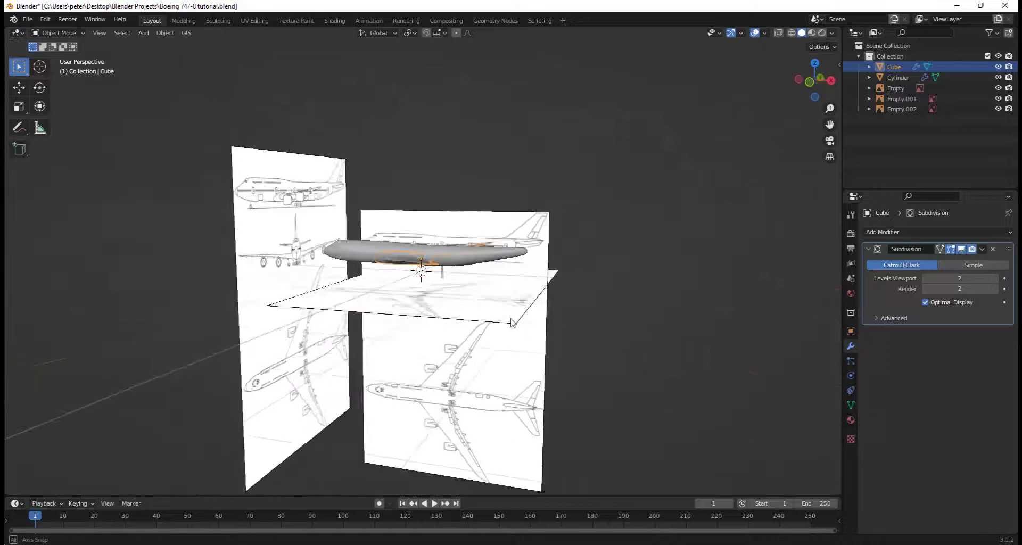
scroll(494, 424, up, 5)
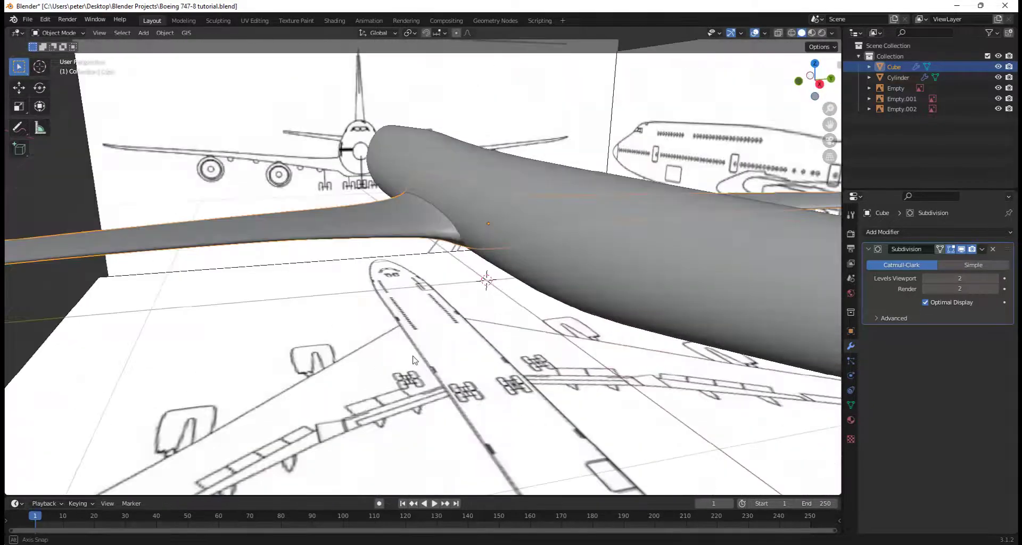
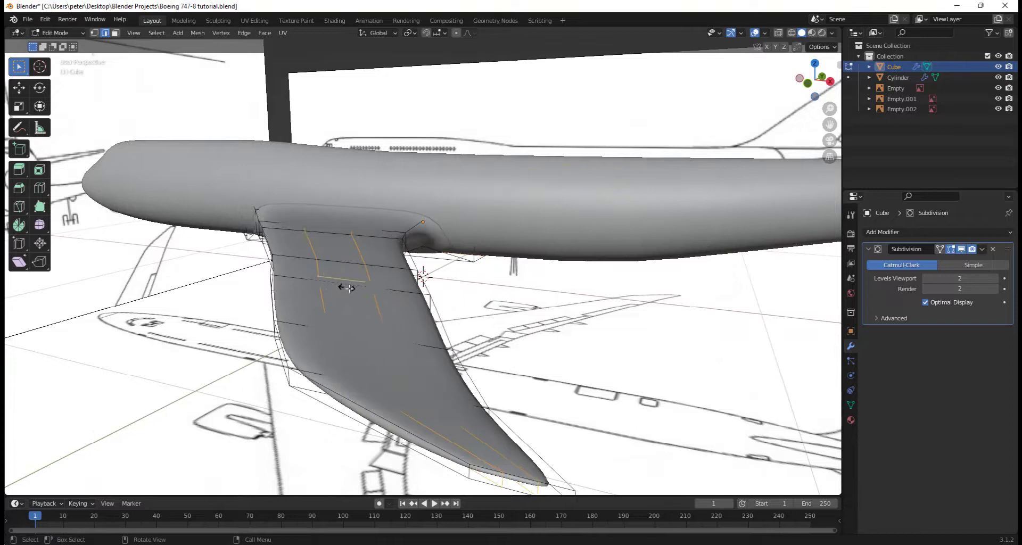
Select the trailing-edge faces of the wing on the negative Y side and scale them along Z to about 0.33.
click(430, 303)
middle_drag(461, 307, 241, 278)
key(3)
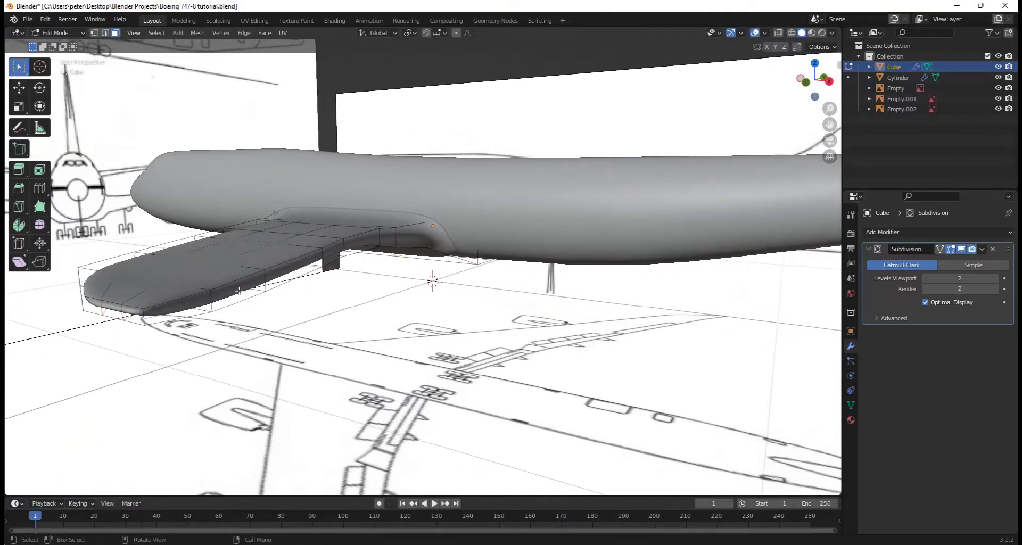
click(239, 291)
shift+click(196, 303)
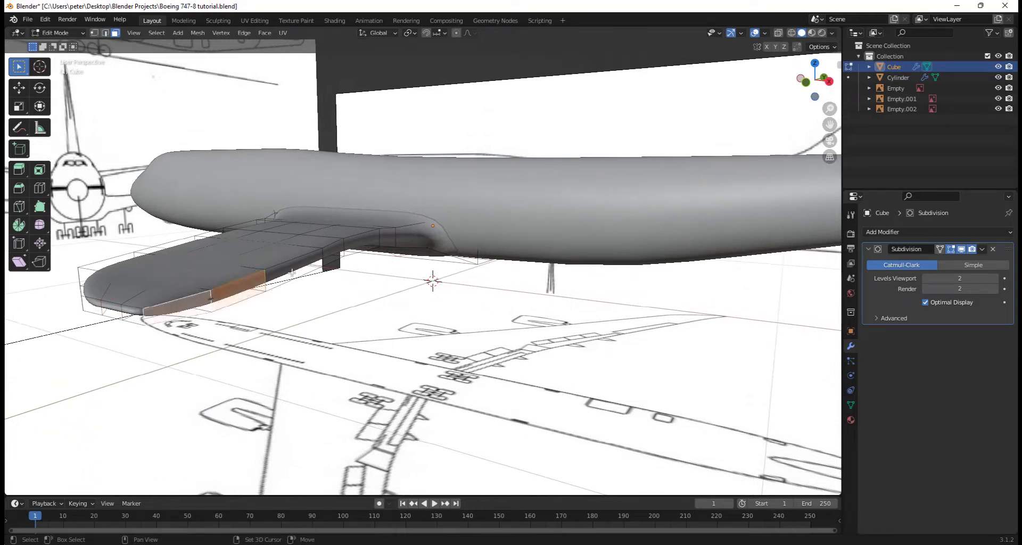
shift+click(294, 271)
shift+click(384, 241)
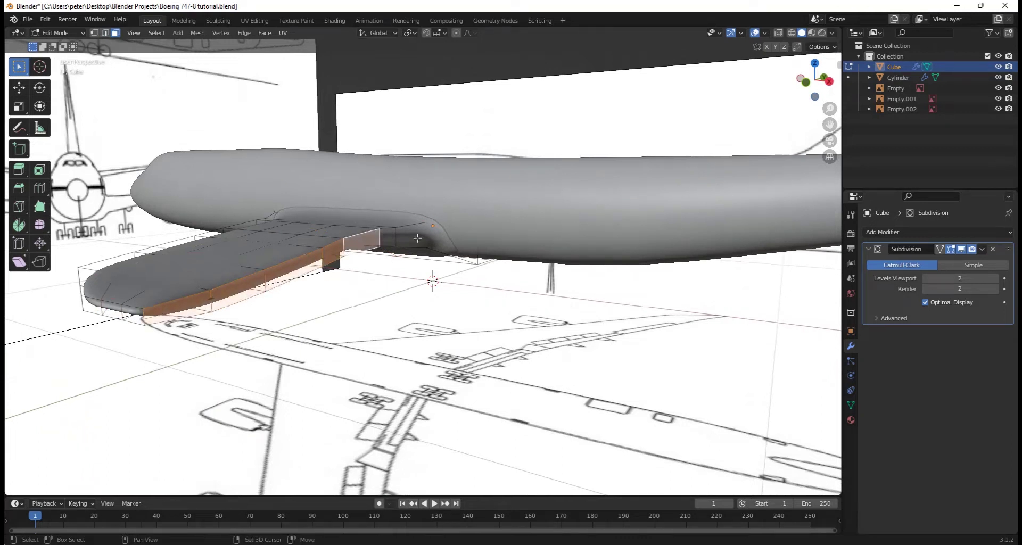
shift+click(419, 238)
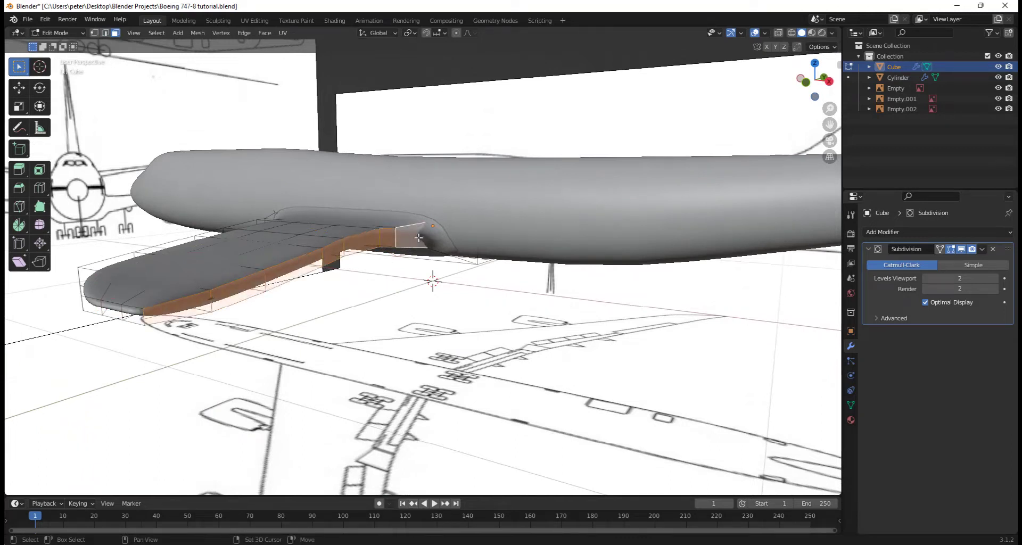
click(829, 80)
key(s)
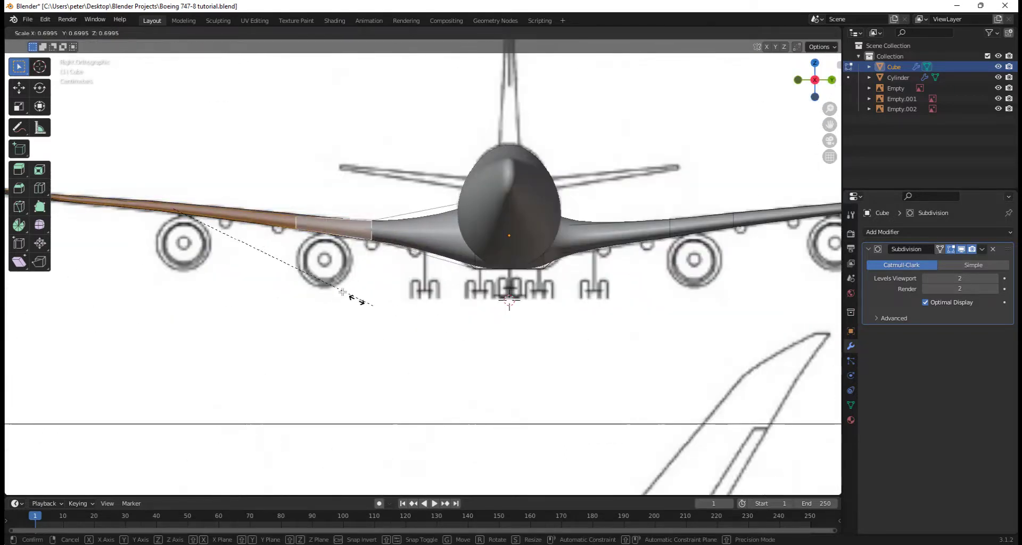
key(z)
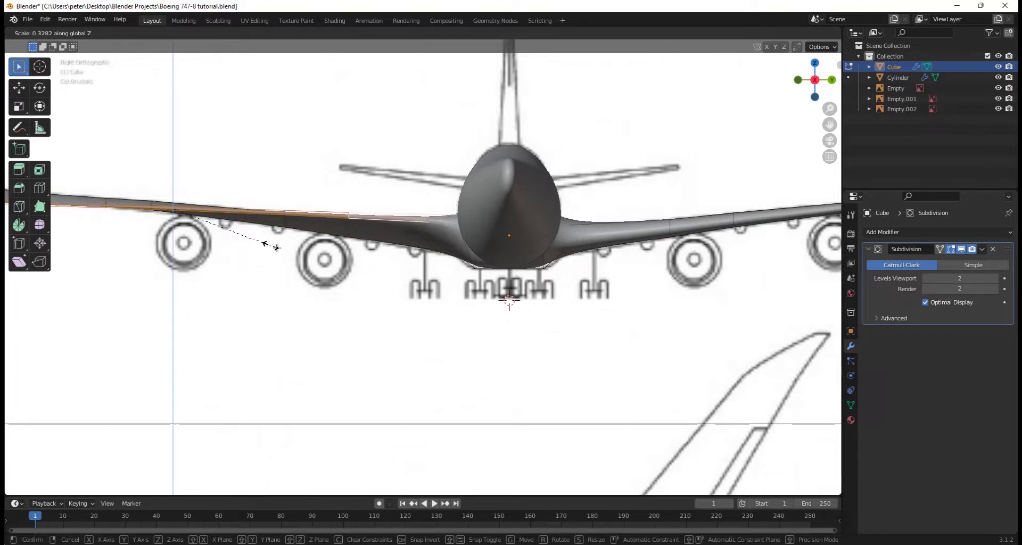
click(284, 251)
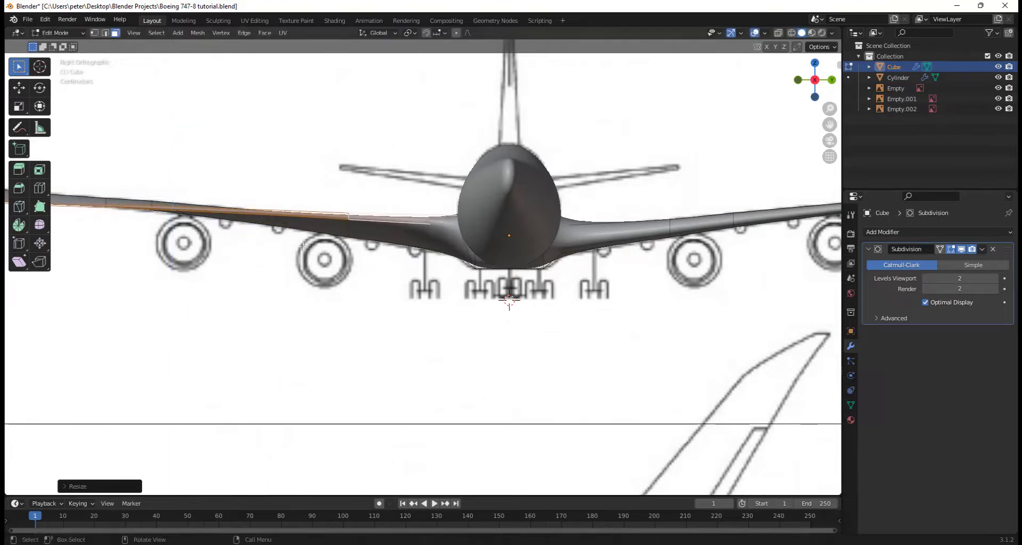
Rotate the selected trailing-edge faces about 3.6° in the right orthographic view to follow the wing's slope, and check the wing in Object Mode.
scroll(384, 246, down, 2)
scroll(395, 261, up, 1)
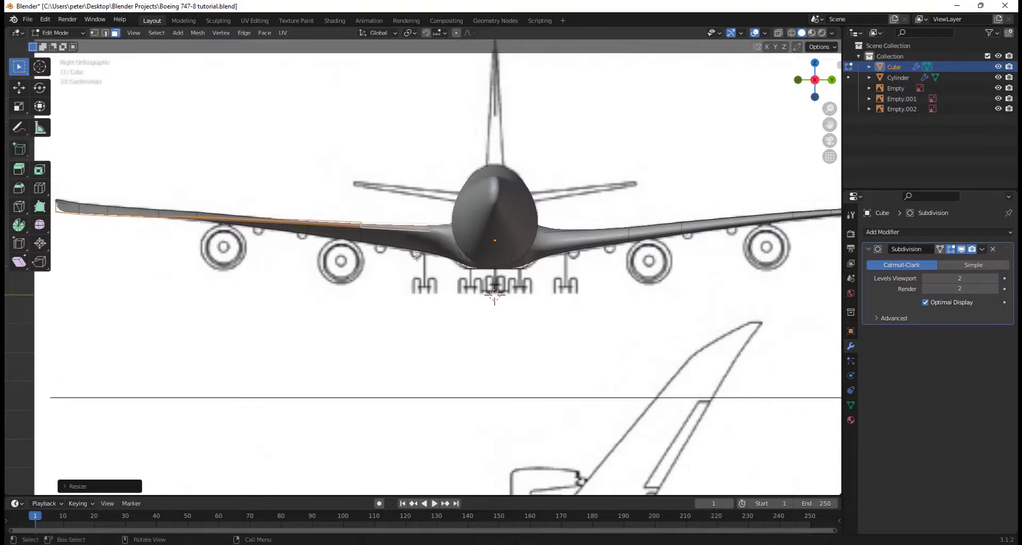
key(r)
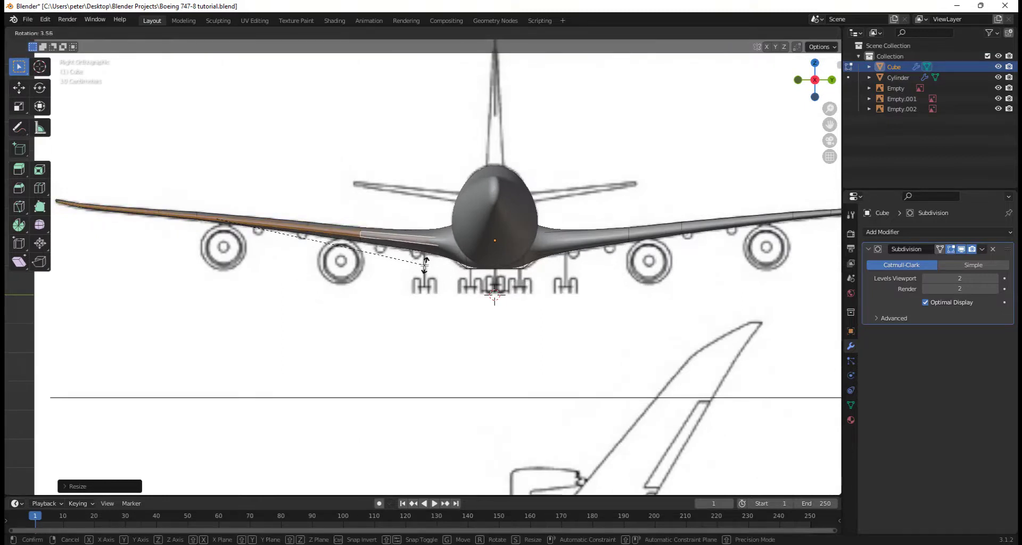
click(425, 264)
middle_drag(424, 264, 467, 283)
key(Tab)
middle_drag(545, 283, 546, 248)
Select the trailing-edge faces of the opposite wing, on the positive Y side, and scale them down along Z.
key(Tab)
click(594, 250)
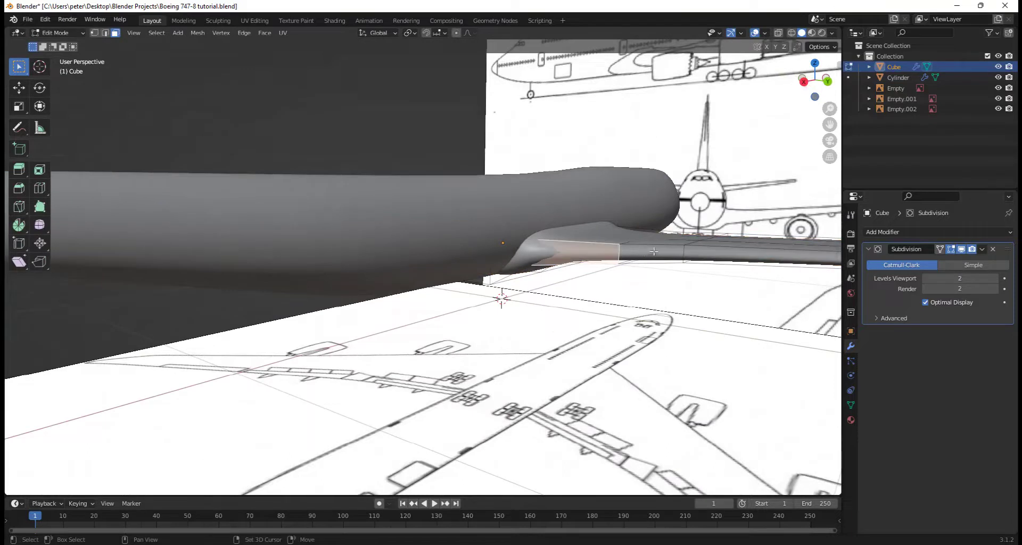
shift+click(653, 253)
scroll(711, 265, down, 2)
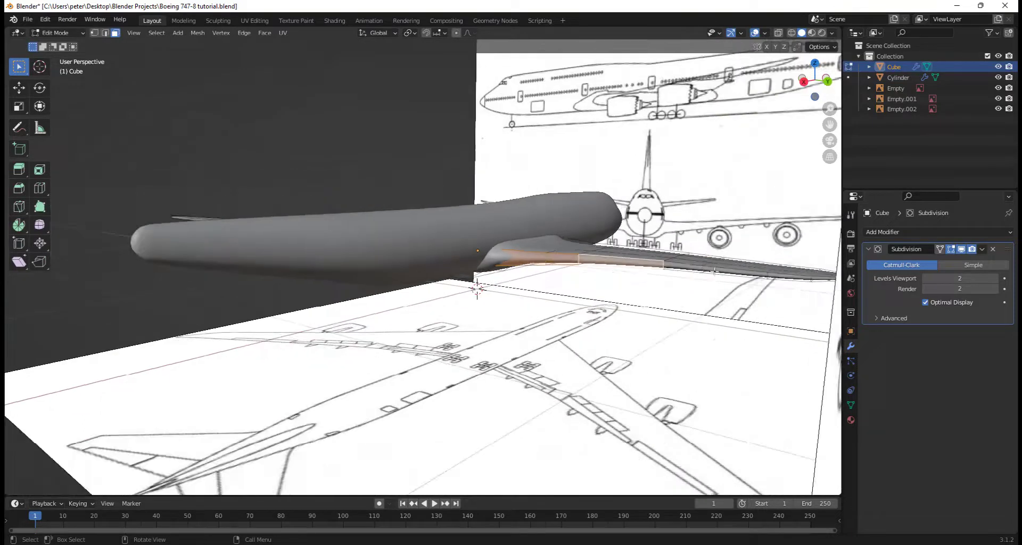
shift+click(705, 270)
shift+click(764, 278)
shift+click(794, 275)
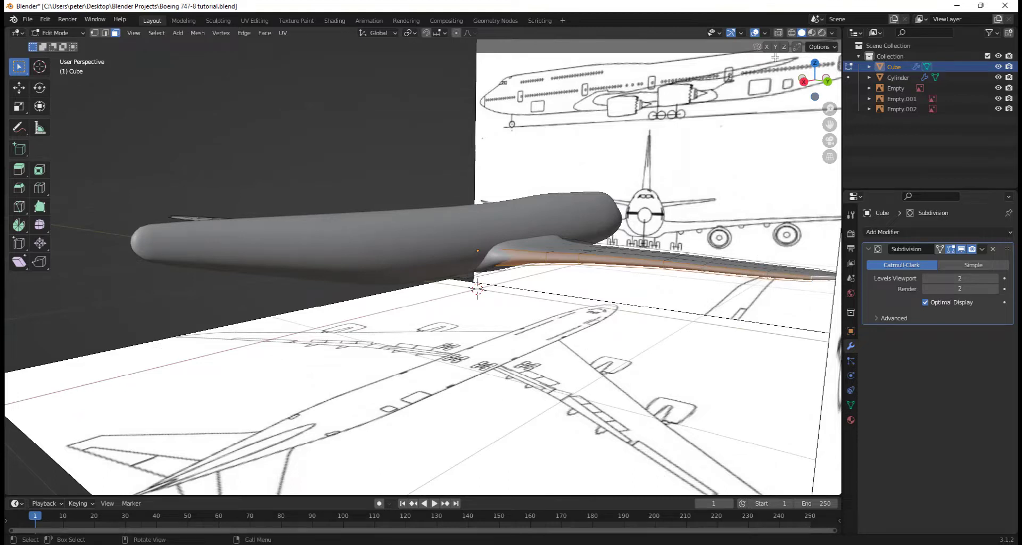
click(803, 82)
scroll(608, 308, up, 4)
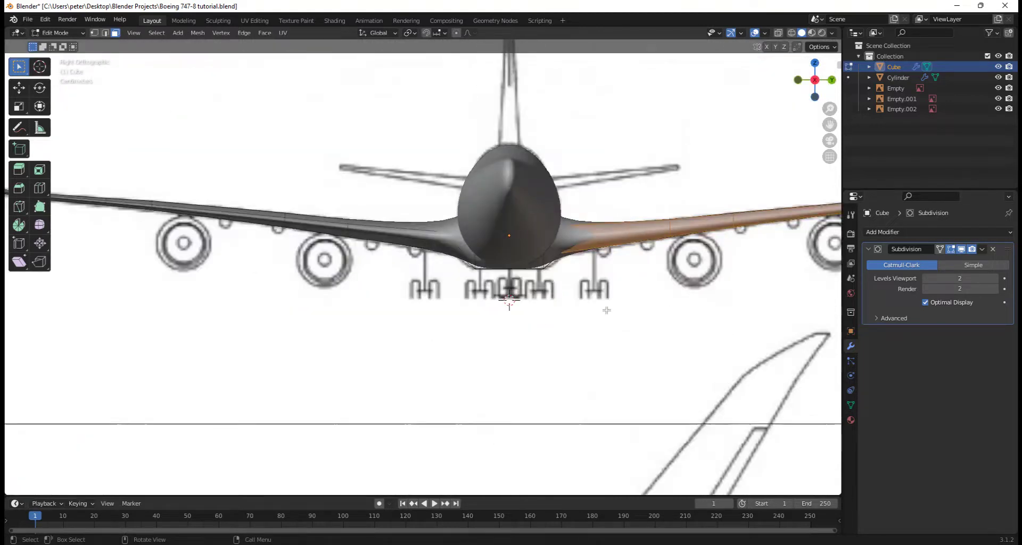
key(s)
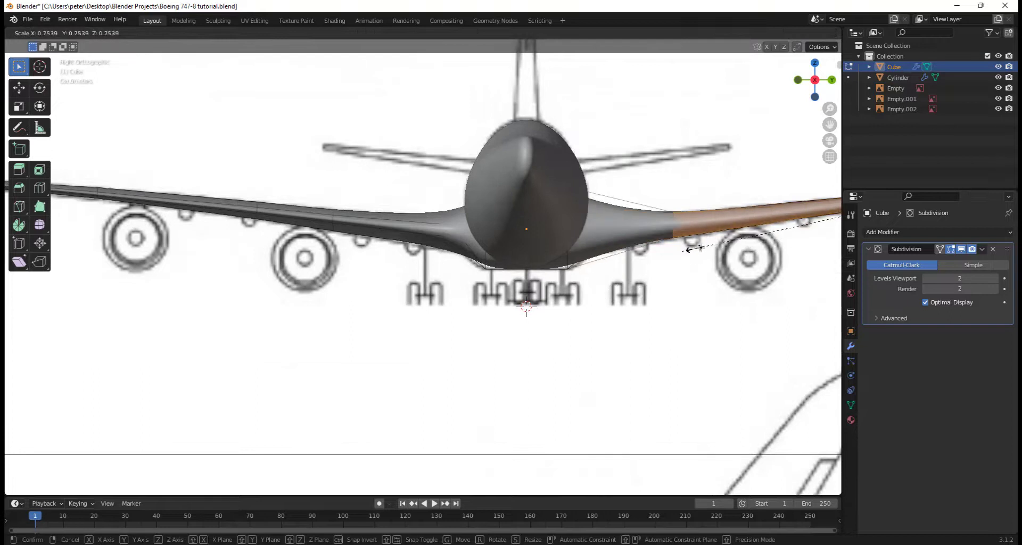
key(z)
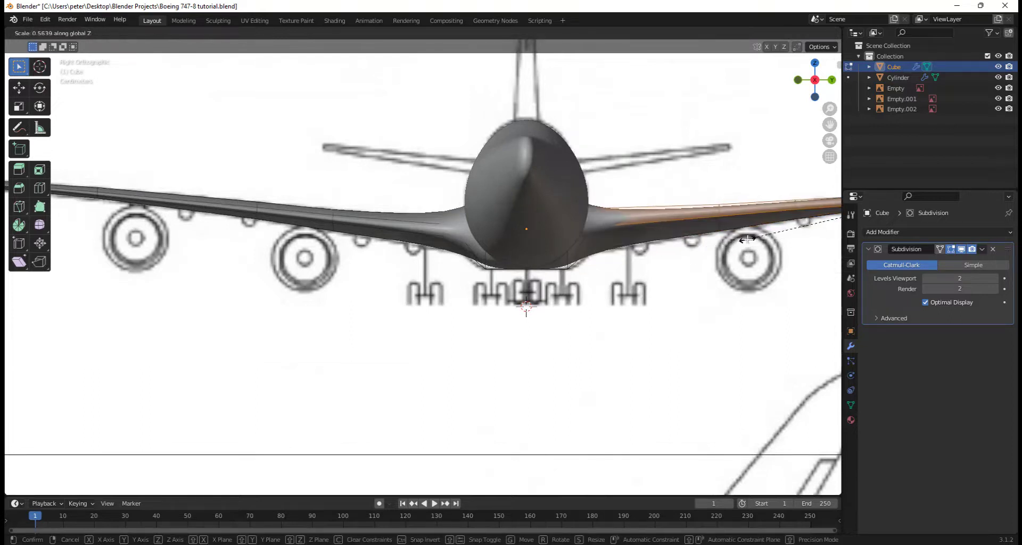
click(792, 233)
Rotate the opposite wing's trailing-edge faces about -3.2° in the right view and fine-tune their scale along Z.
key(r)
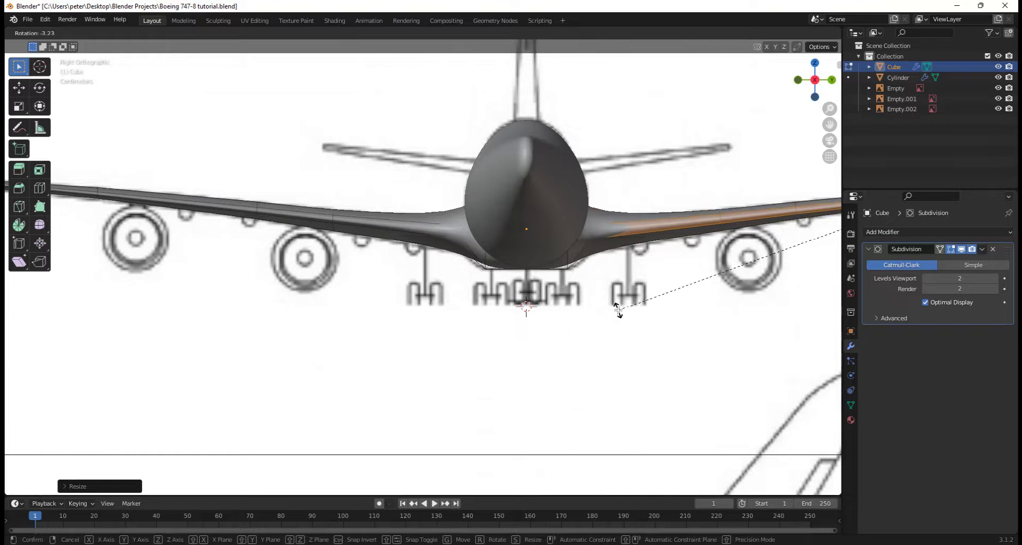
click(618, 308)
key(s)
key(z)
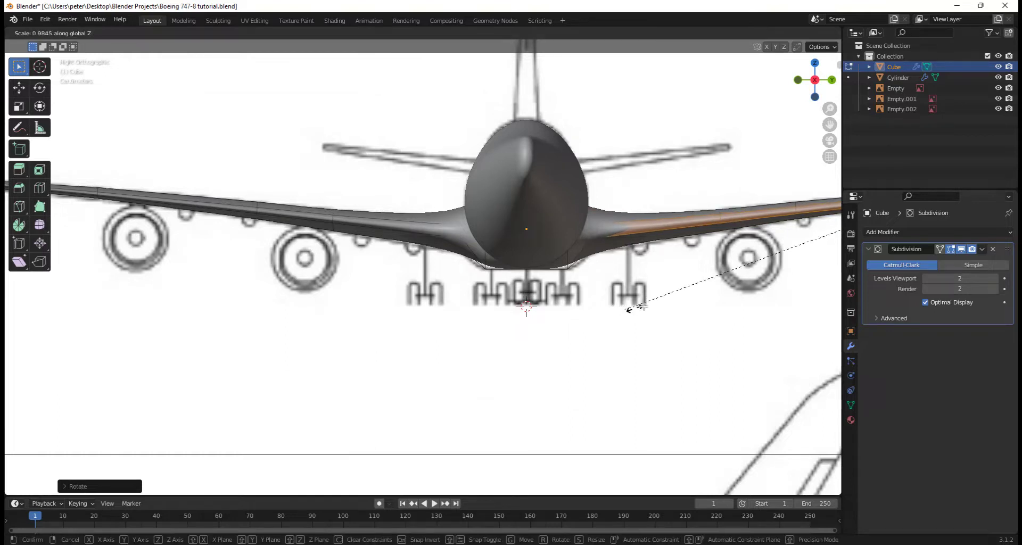
click(655, 303)
key(g)
key(z)
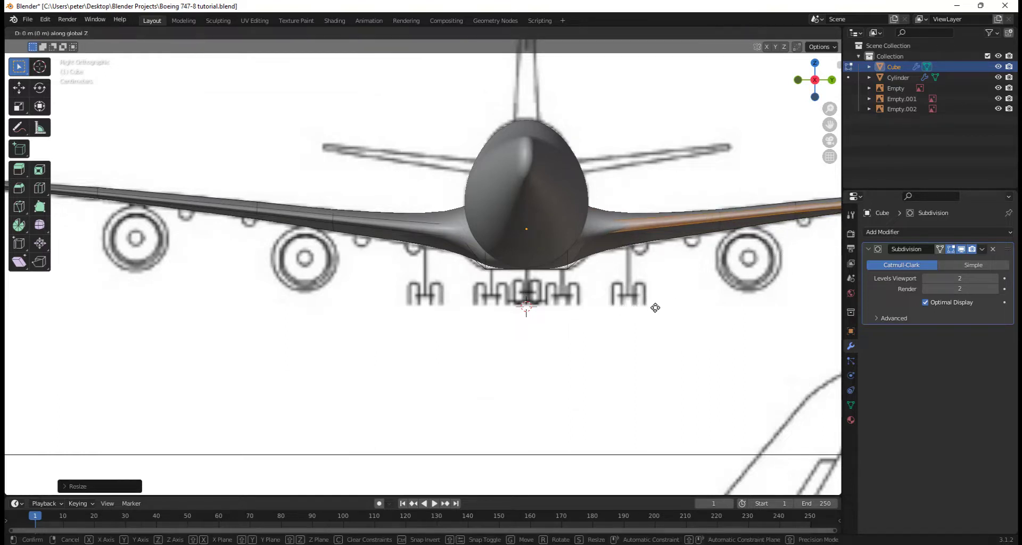
key(r)
key(z)
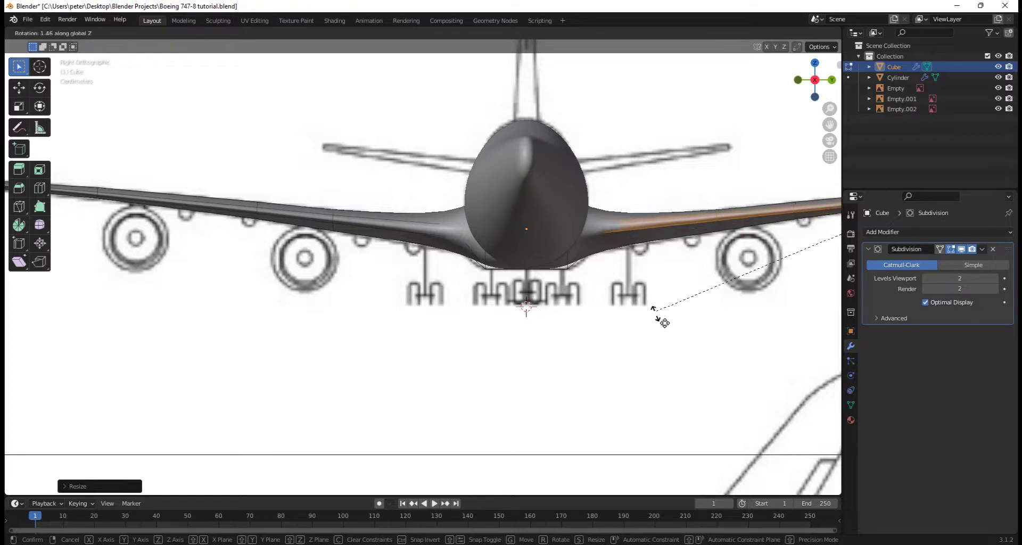
right_click(670, 304)
Rotate the opposite wing's trailing-edge faces about another -0.85° in the right view and return to Object Mode.
key(r)
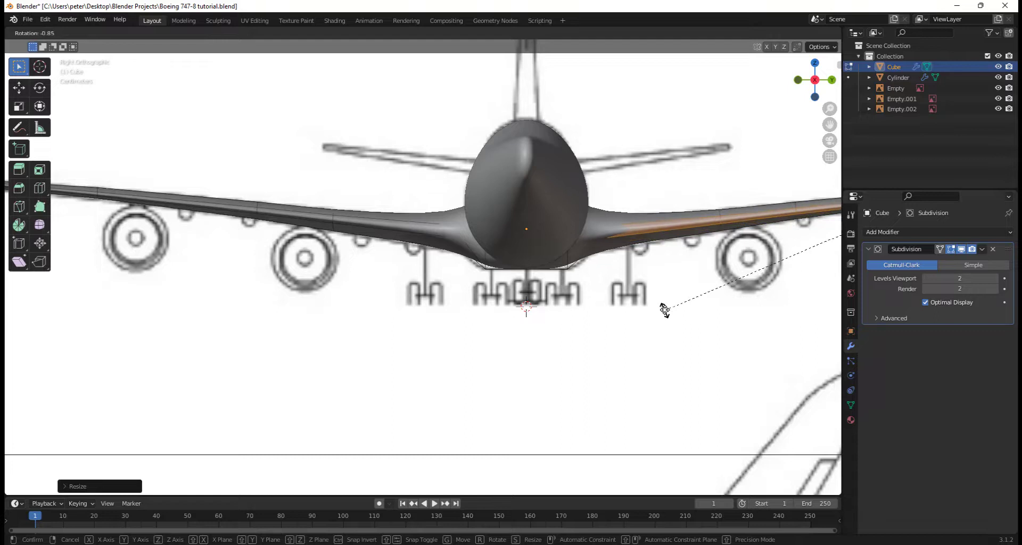
click(665, 309)
scroll(539, 322, down, 4)
mouse_move(539, 323)
middle_down()
mouse_move(508, 374)
mouse_move(520, 324)
middle_up()
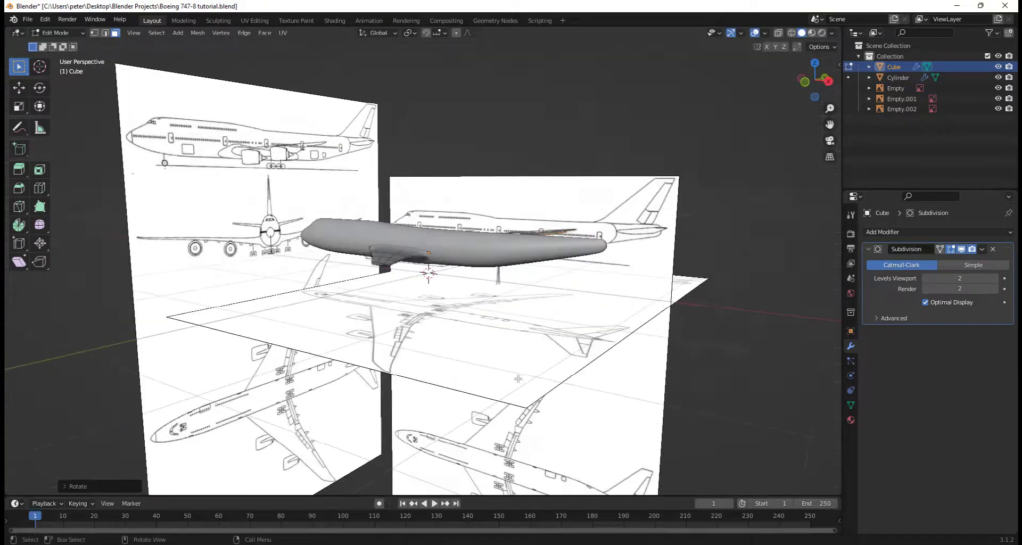
key(Tab)
Inspect the thinned trailing edges on both wings and save the project.
scroll(475, 399, up, 3)
scroll(475, 399, up, 3)
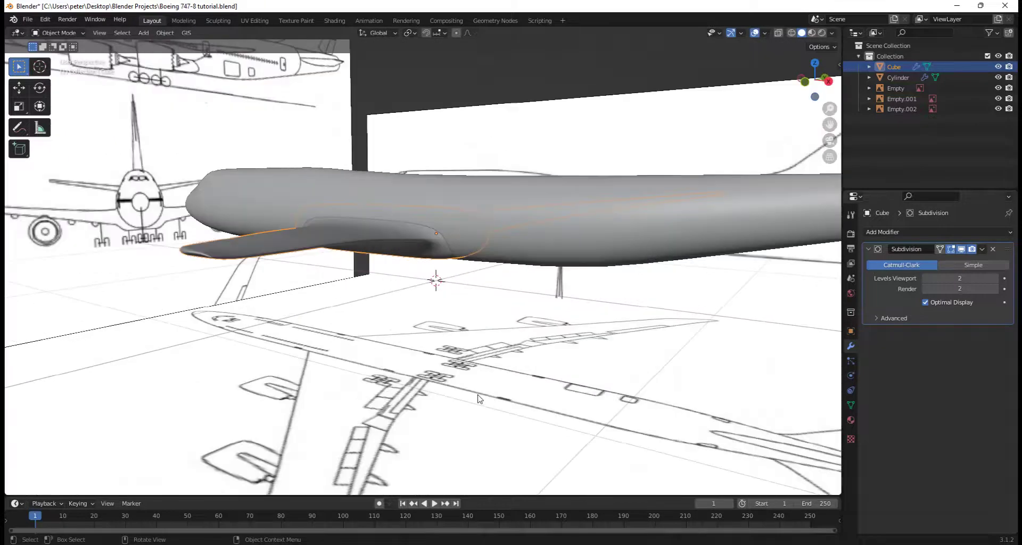
middle_drag(477, 399, 311, 152)
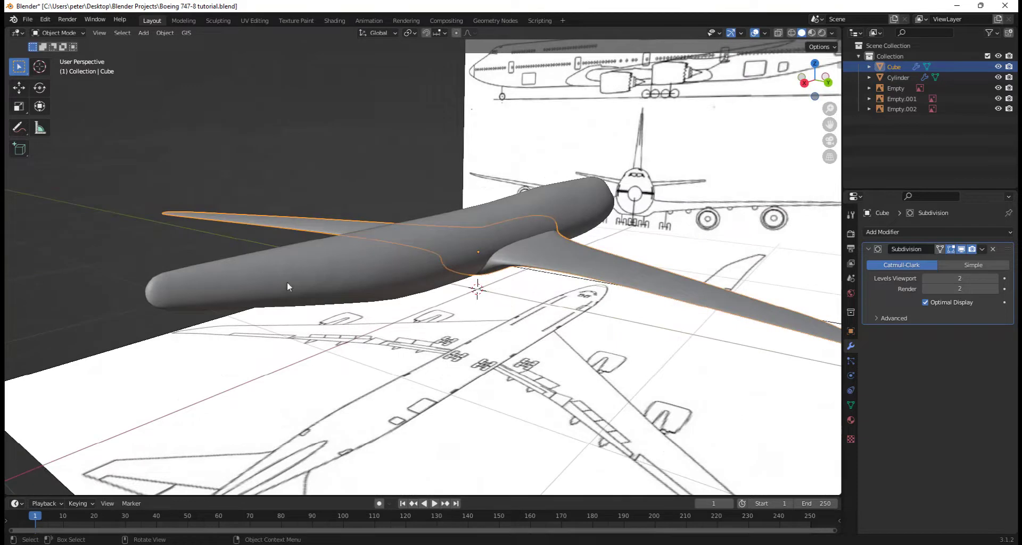
scroll(286, 287, down, 5)
middle_drag(286, 288, 546, 345)
scroll(546, 345, up, 4)
key(ctrl+s)
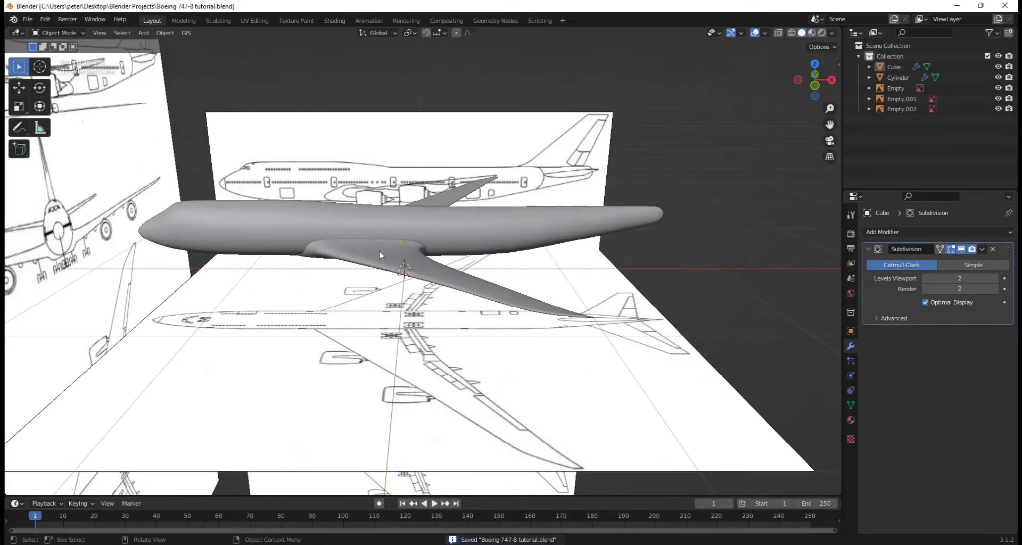
Outline the vertical stabilizer on the side-view blueprint with the Annotate tool.
mouse_move(541, 244)
middle_down()
mouse_move(503, 234)
mouse_move(531, 235)
middle_up()
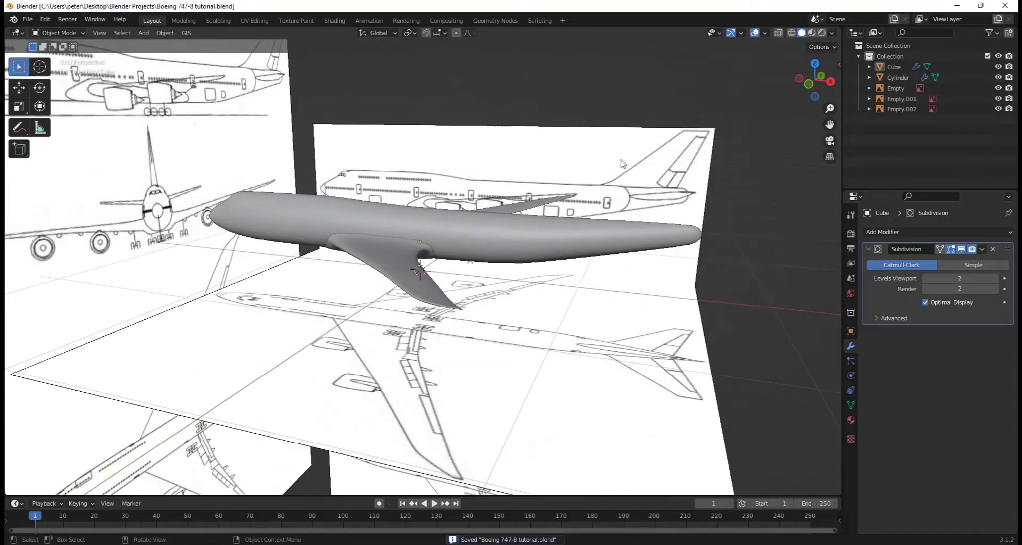
mouse_move(20, 132)
mouse_down()
mouse_move(59, 195)
mouse_move(58, 130)
mouse_up()
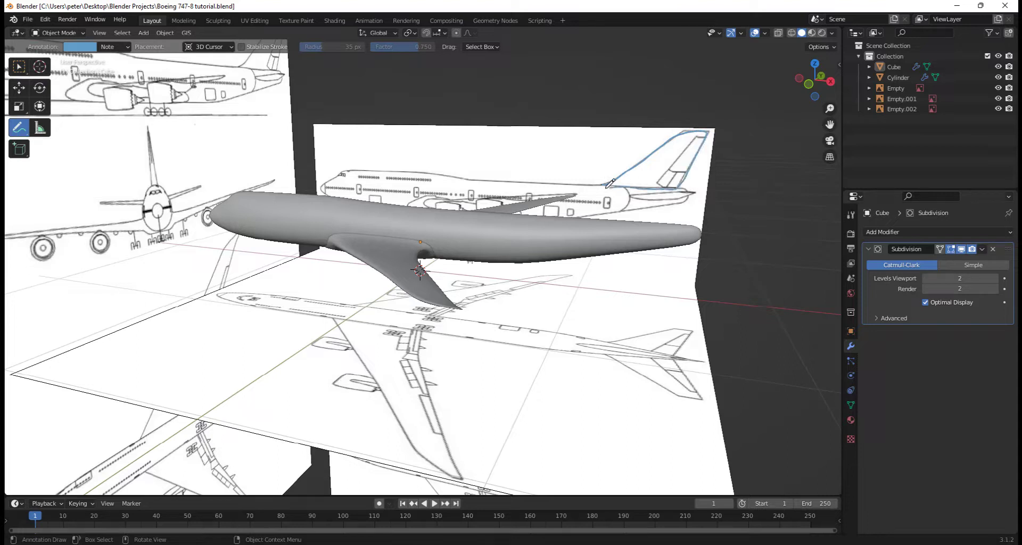
middle_drag(639, 207, 687, 169)
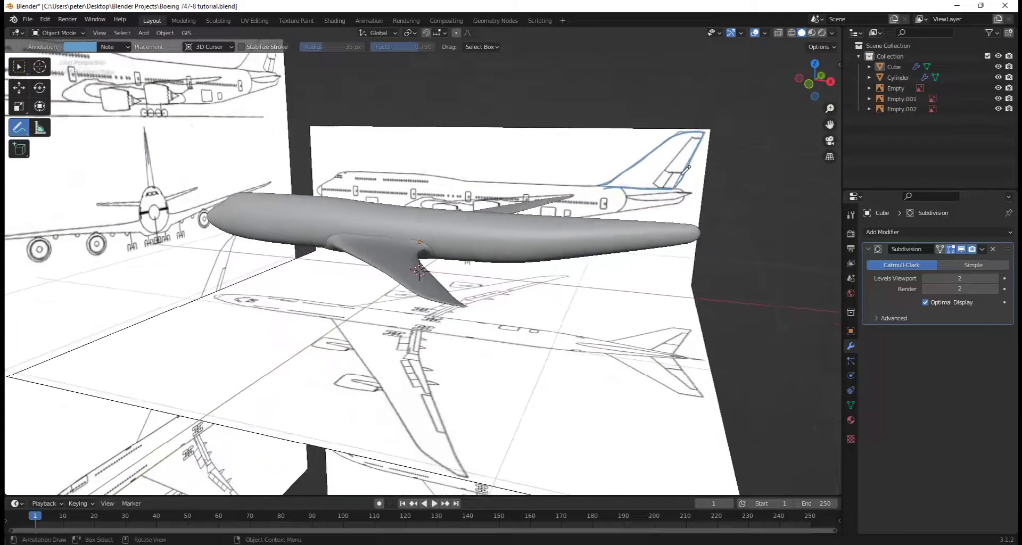